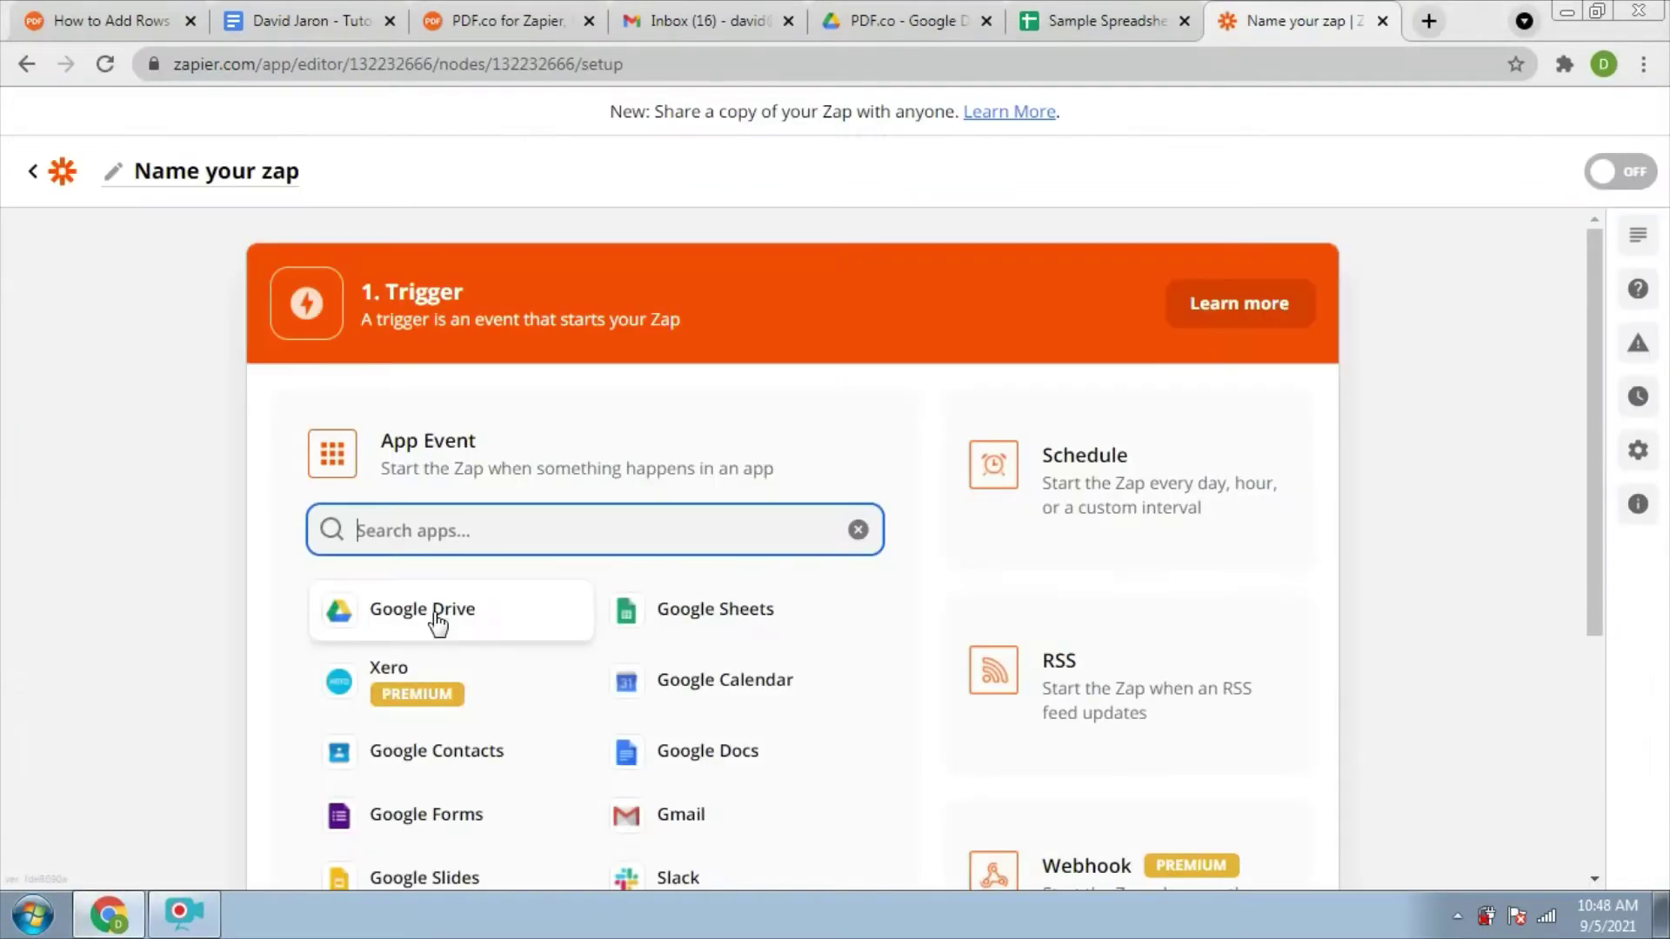
Choose Google Drive as the trigger app with the New File in Folder event
click(437, 623)
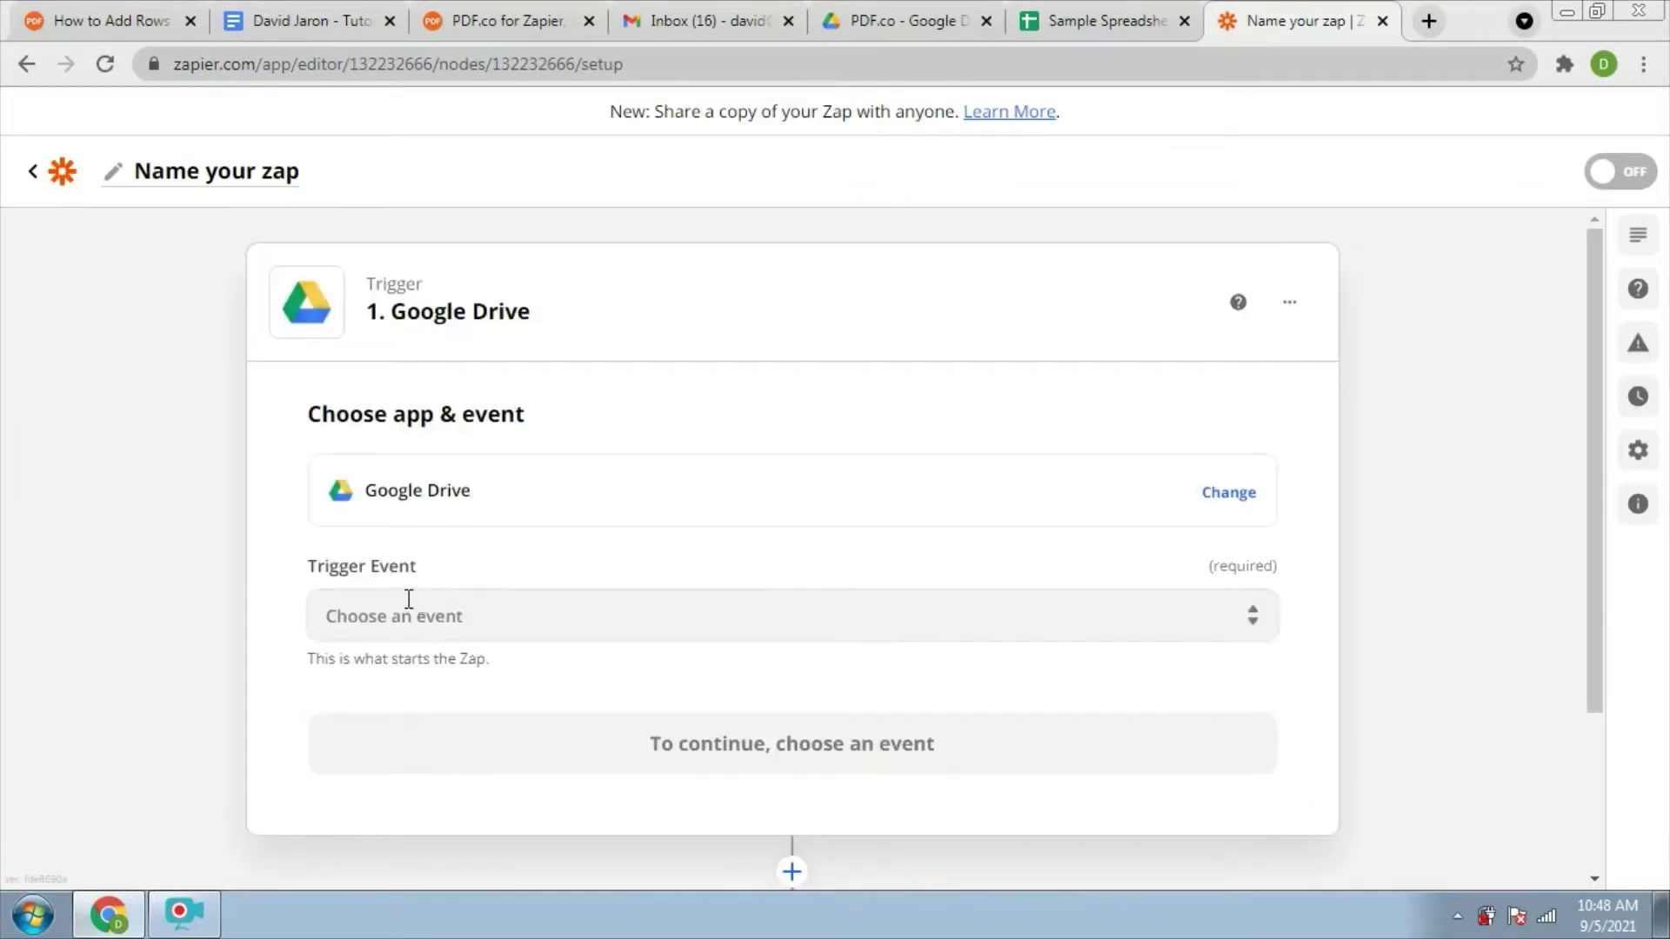
click(404, 623)
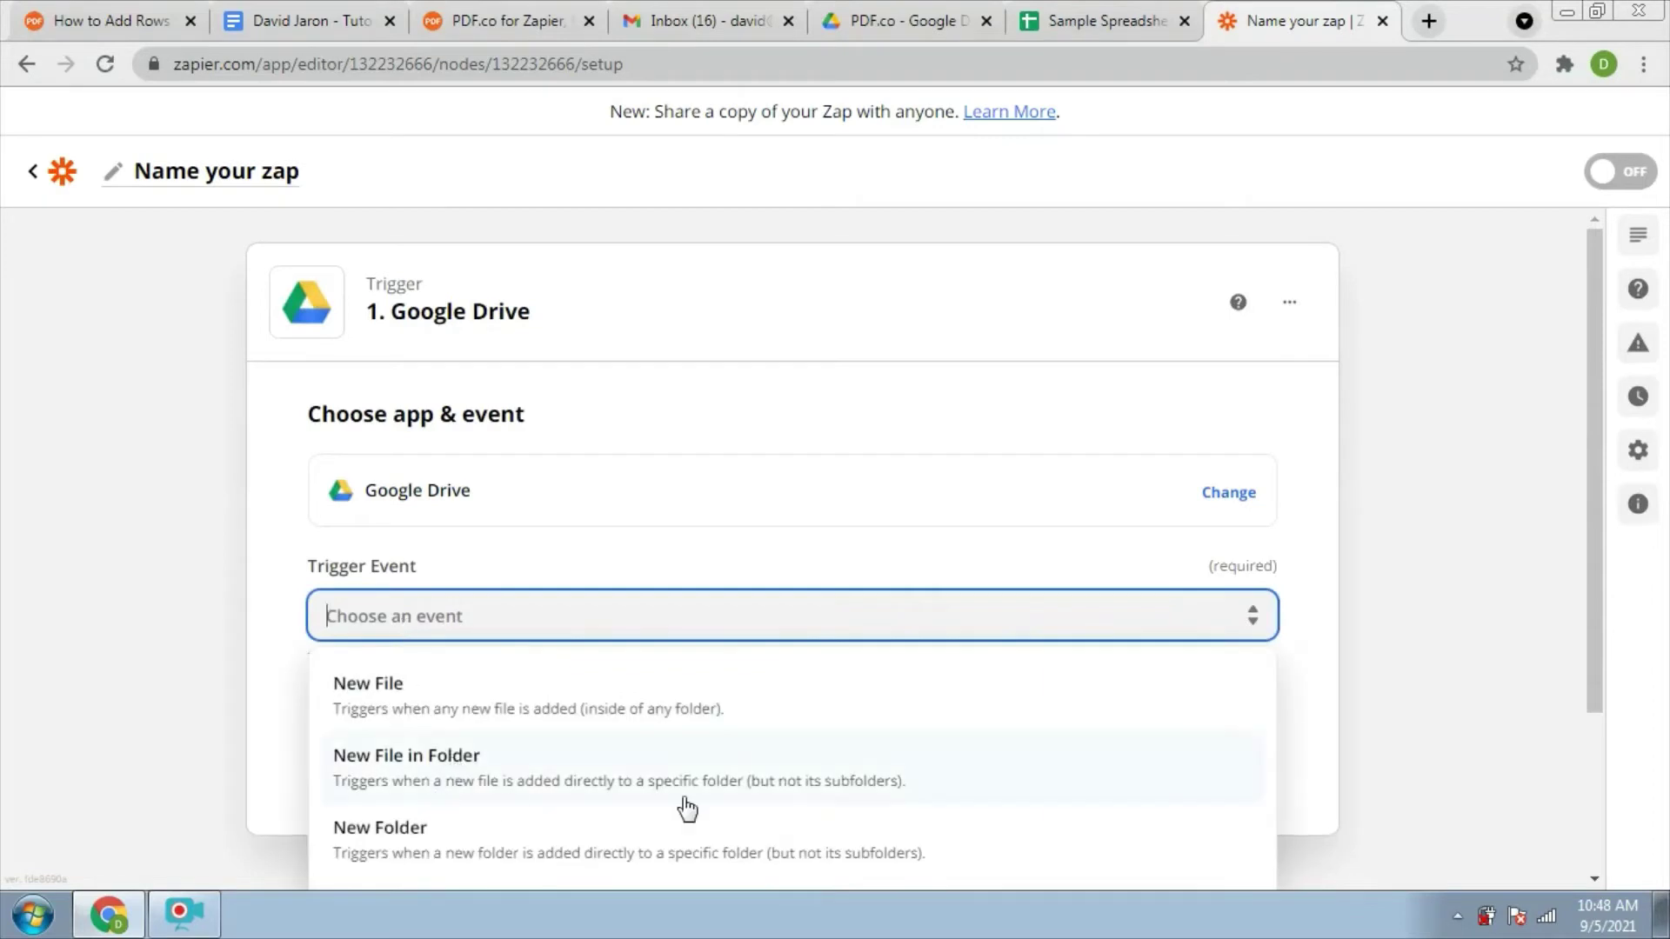
scroll(806, 661, down, 2)
click(806, 618)
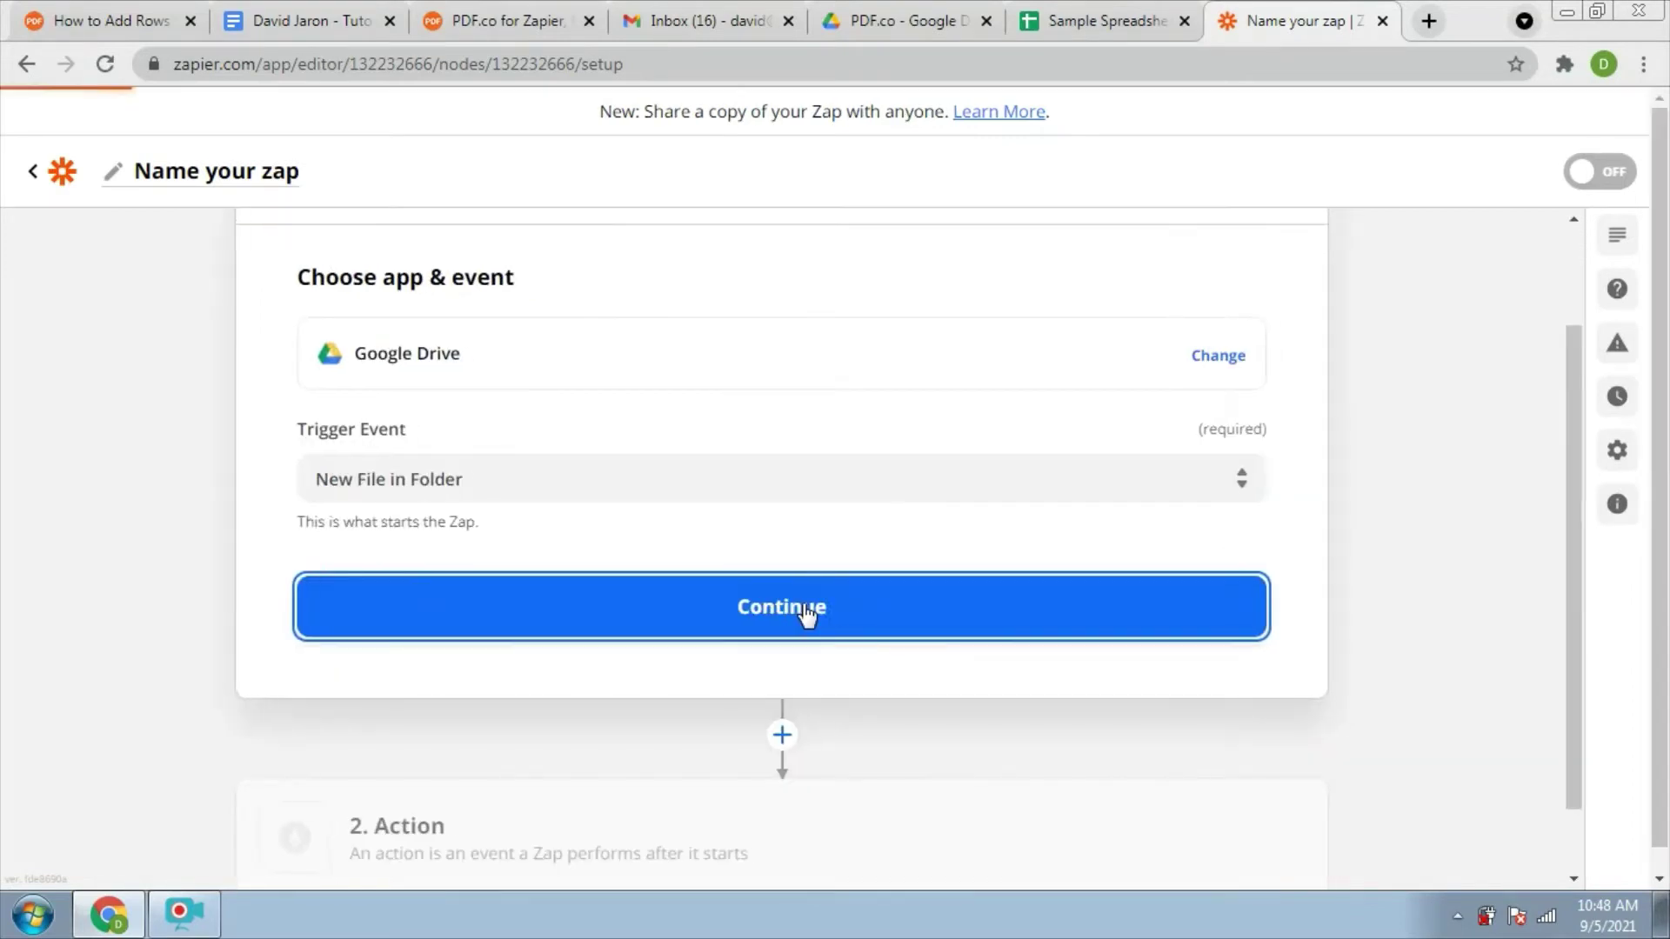
Link the trigger to the already connected Google Drive account and continue to trigger setup
click(806, 612)
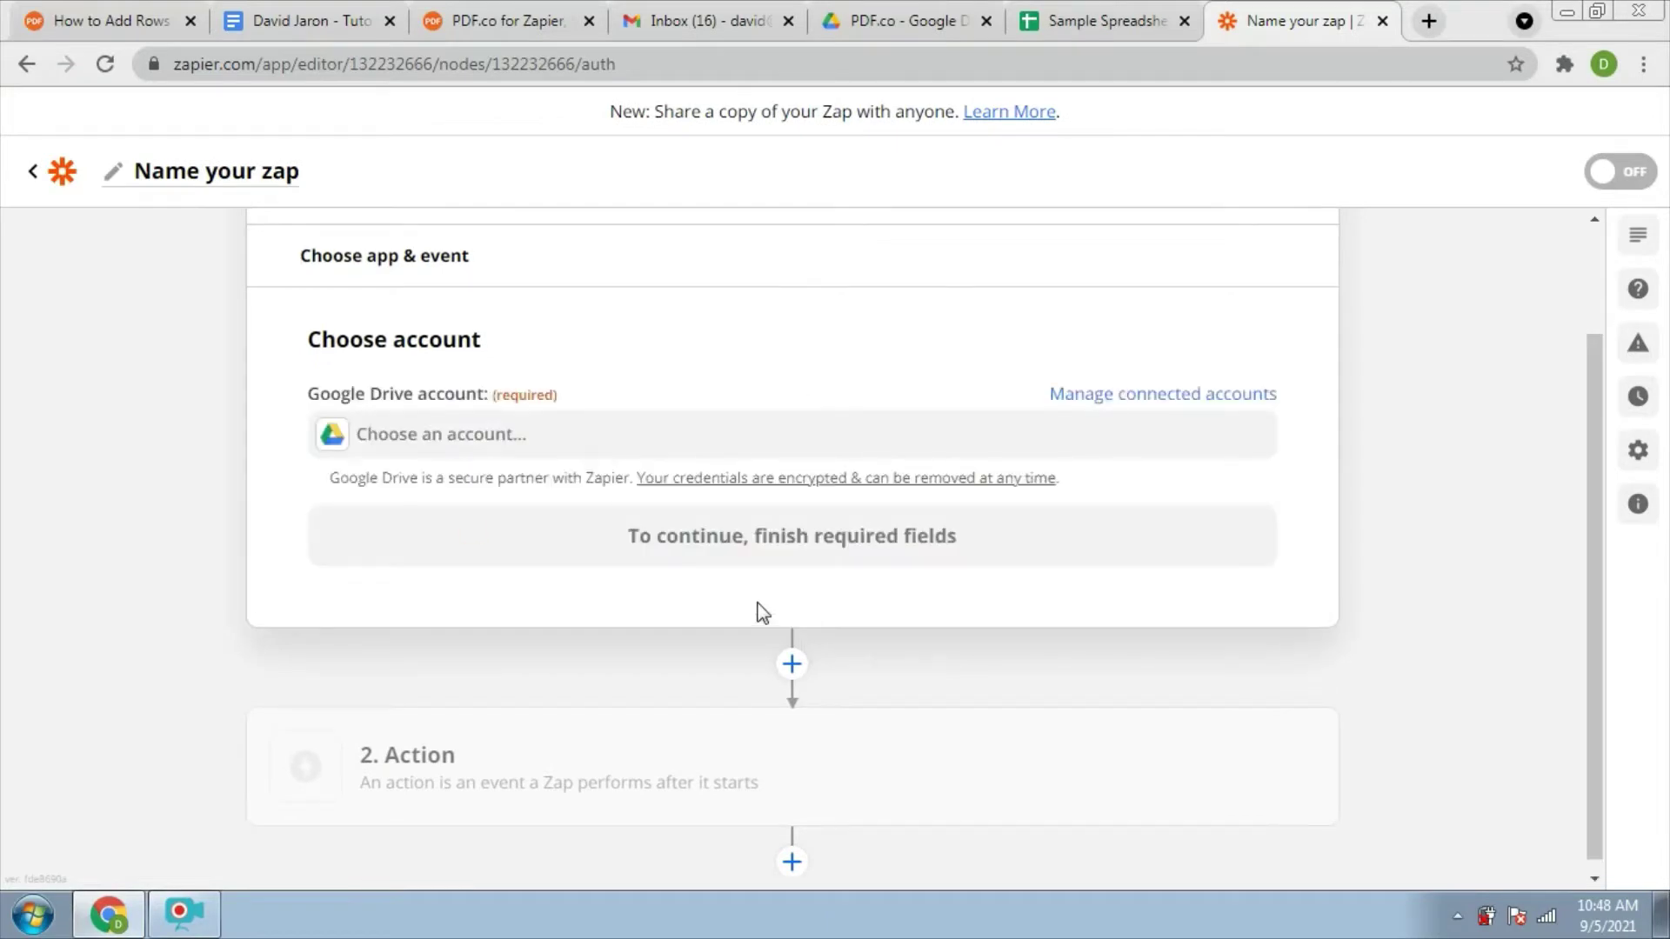
click(466, 443)
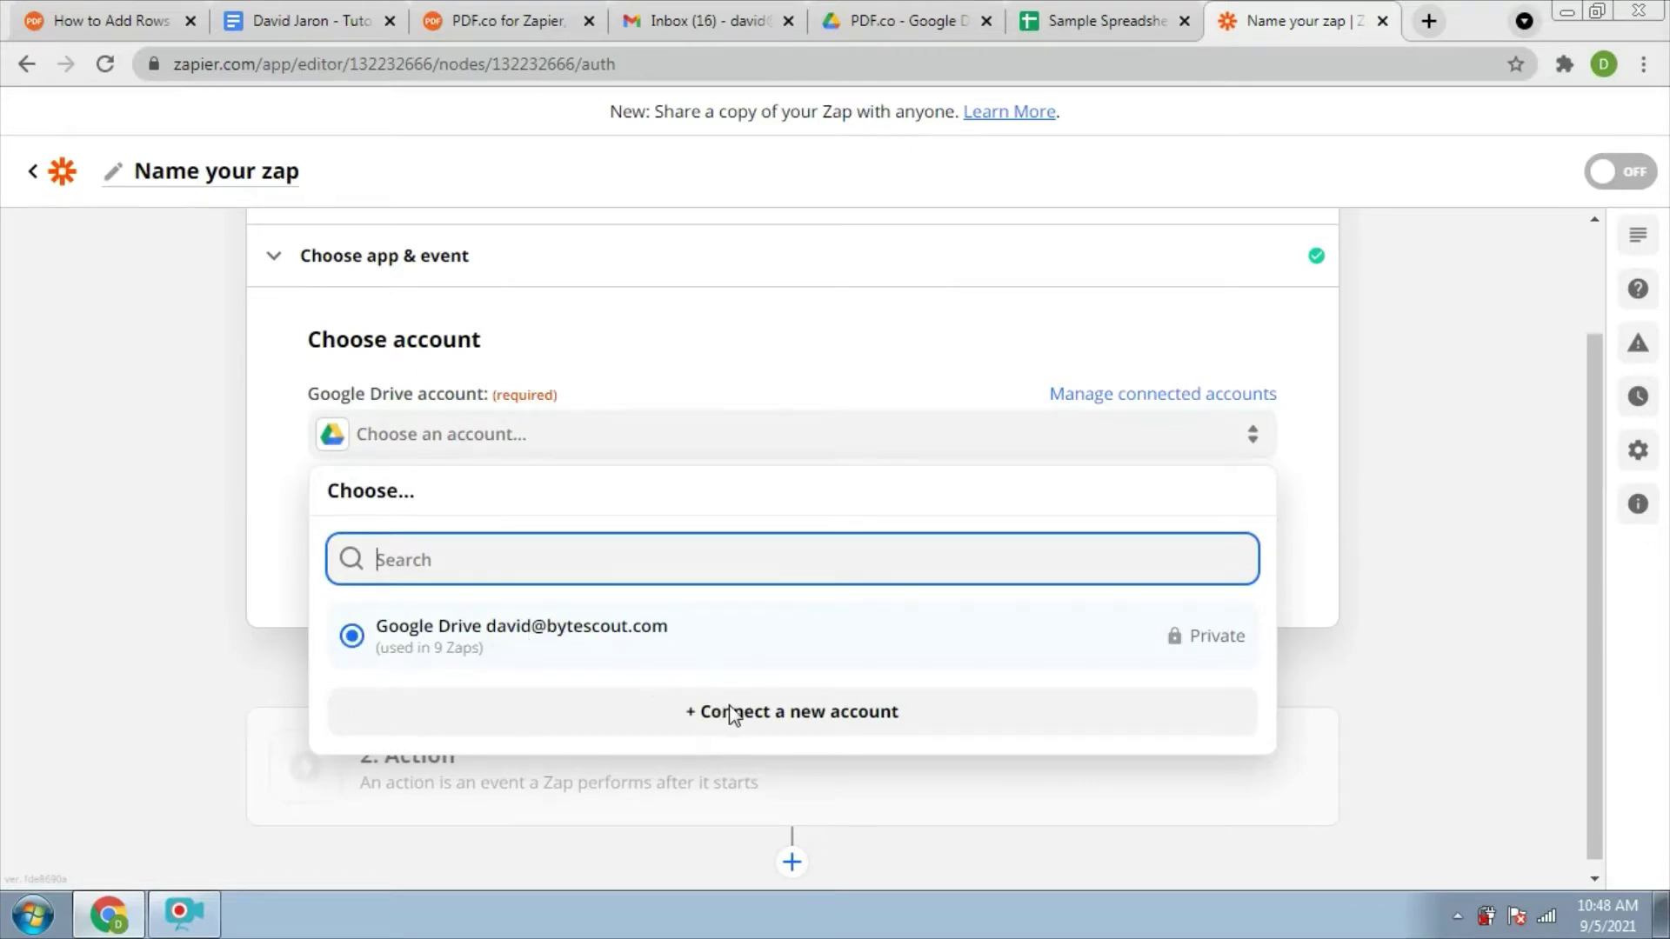
click(704, 644)
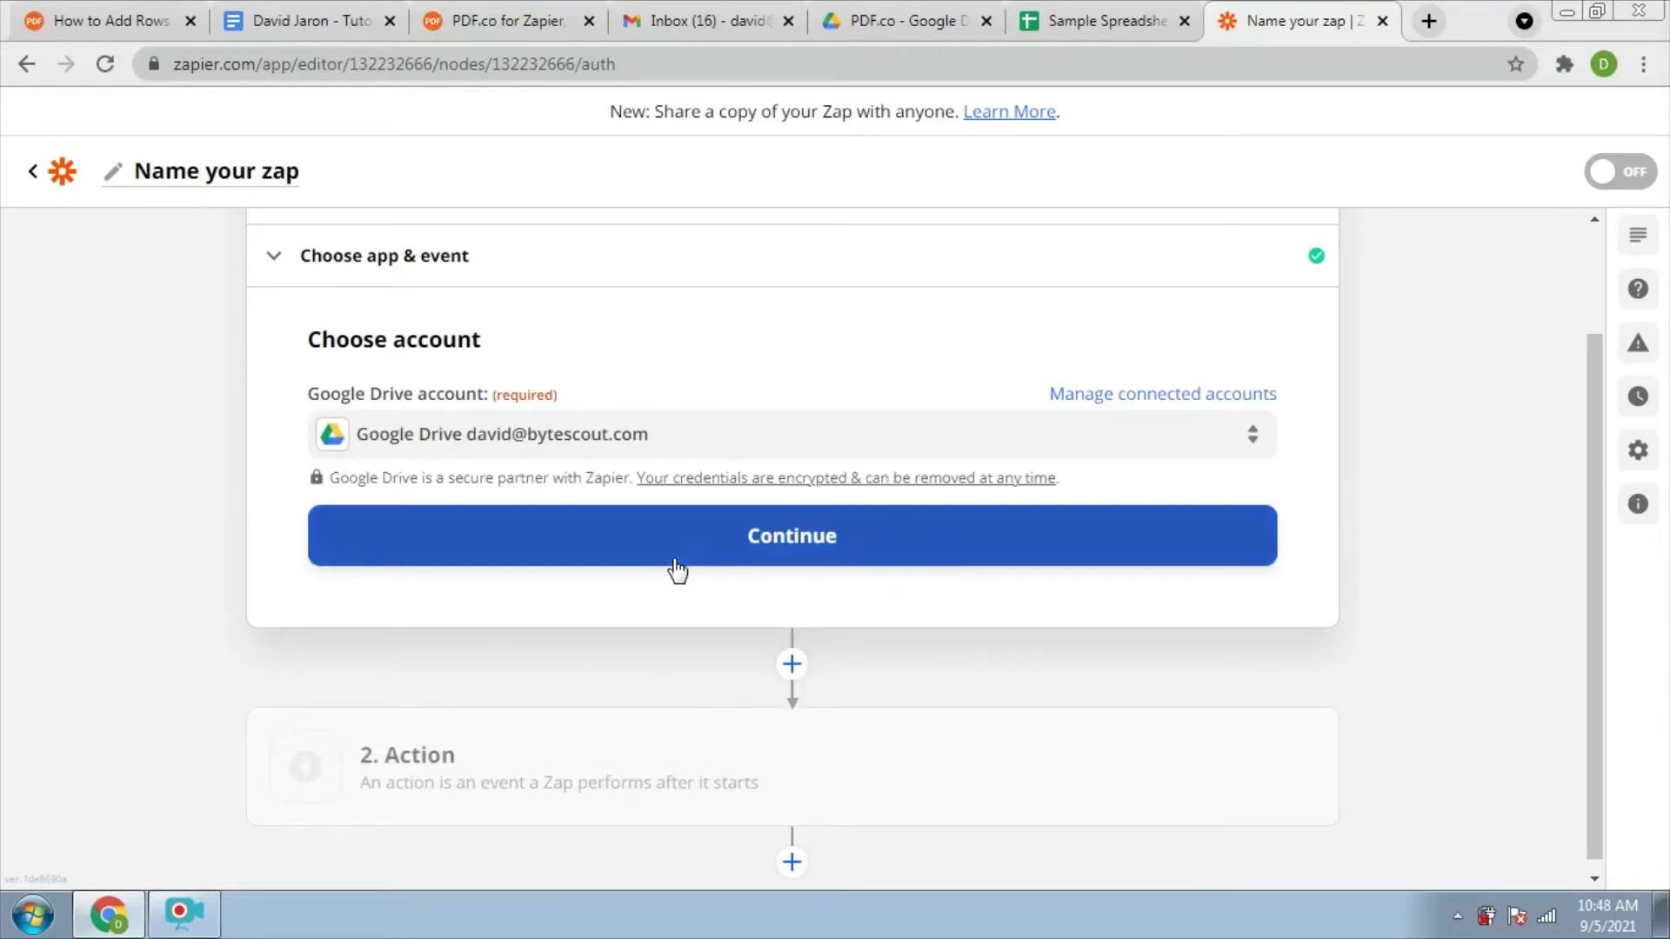
click(749, 548)
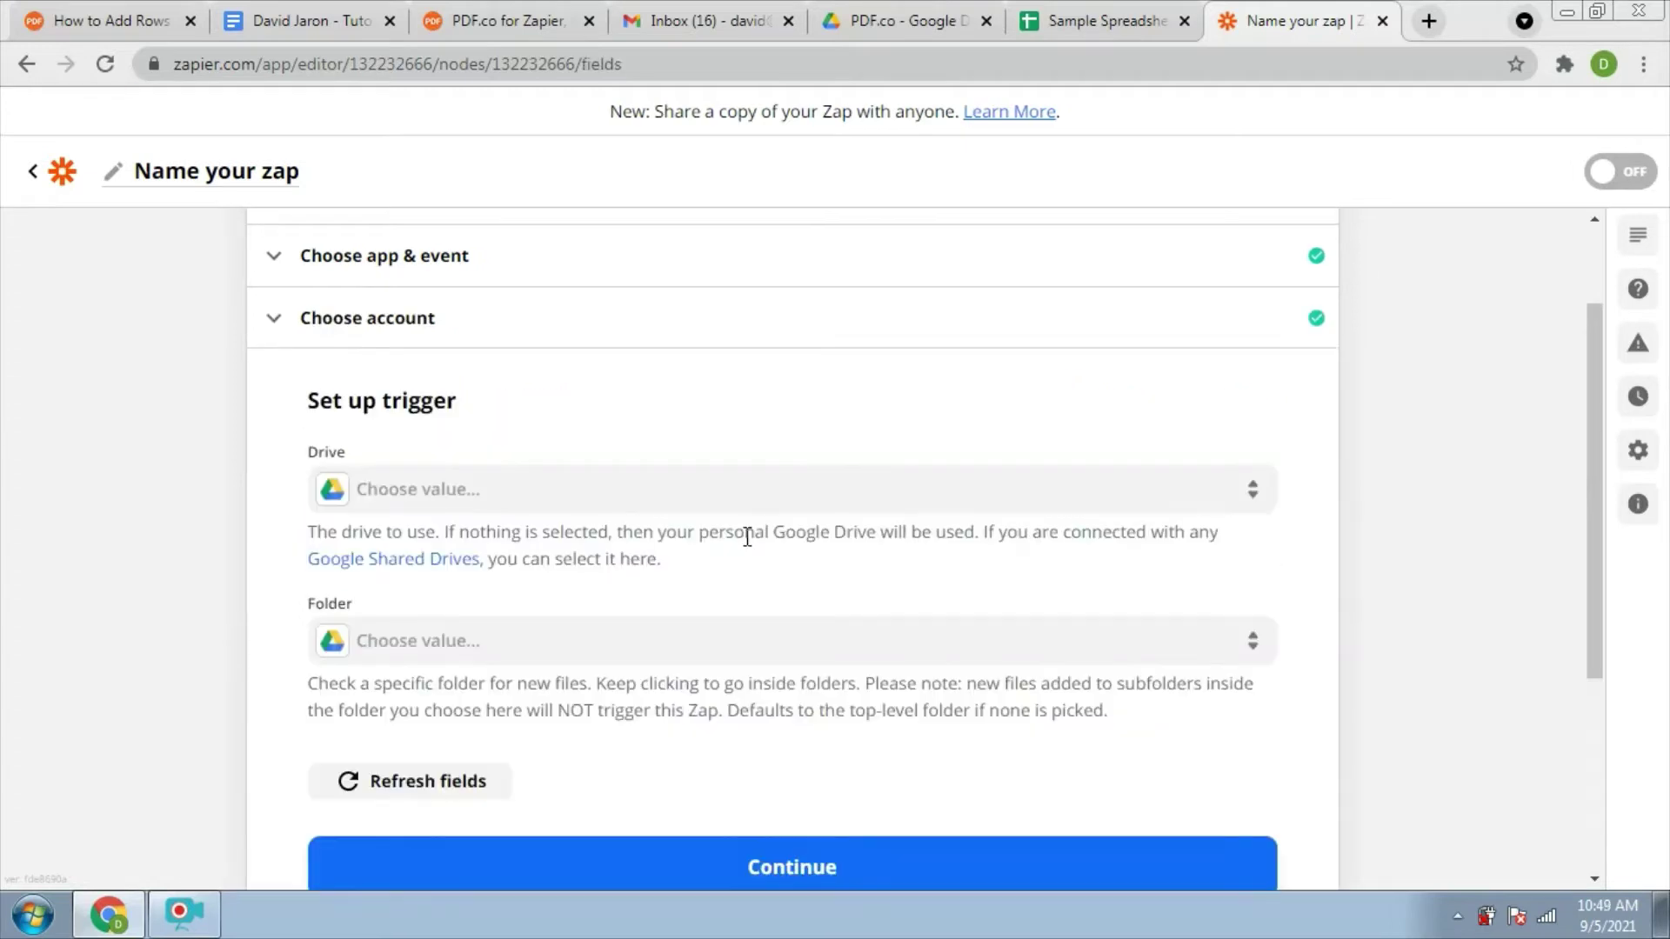
Point the trigger at the PDF.co folder in My Google Drive
click(441, 492)
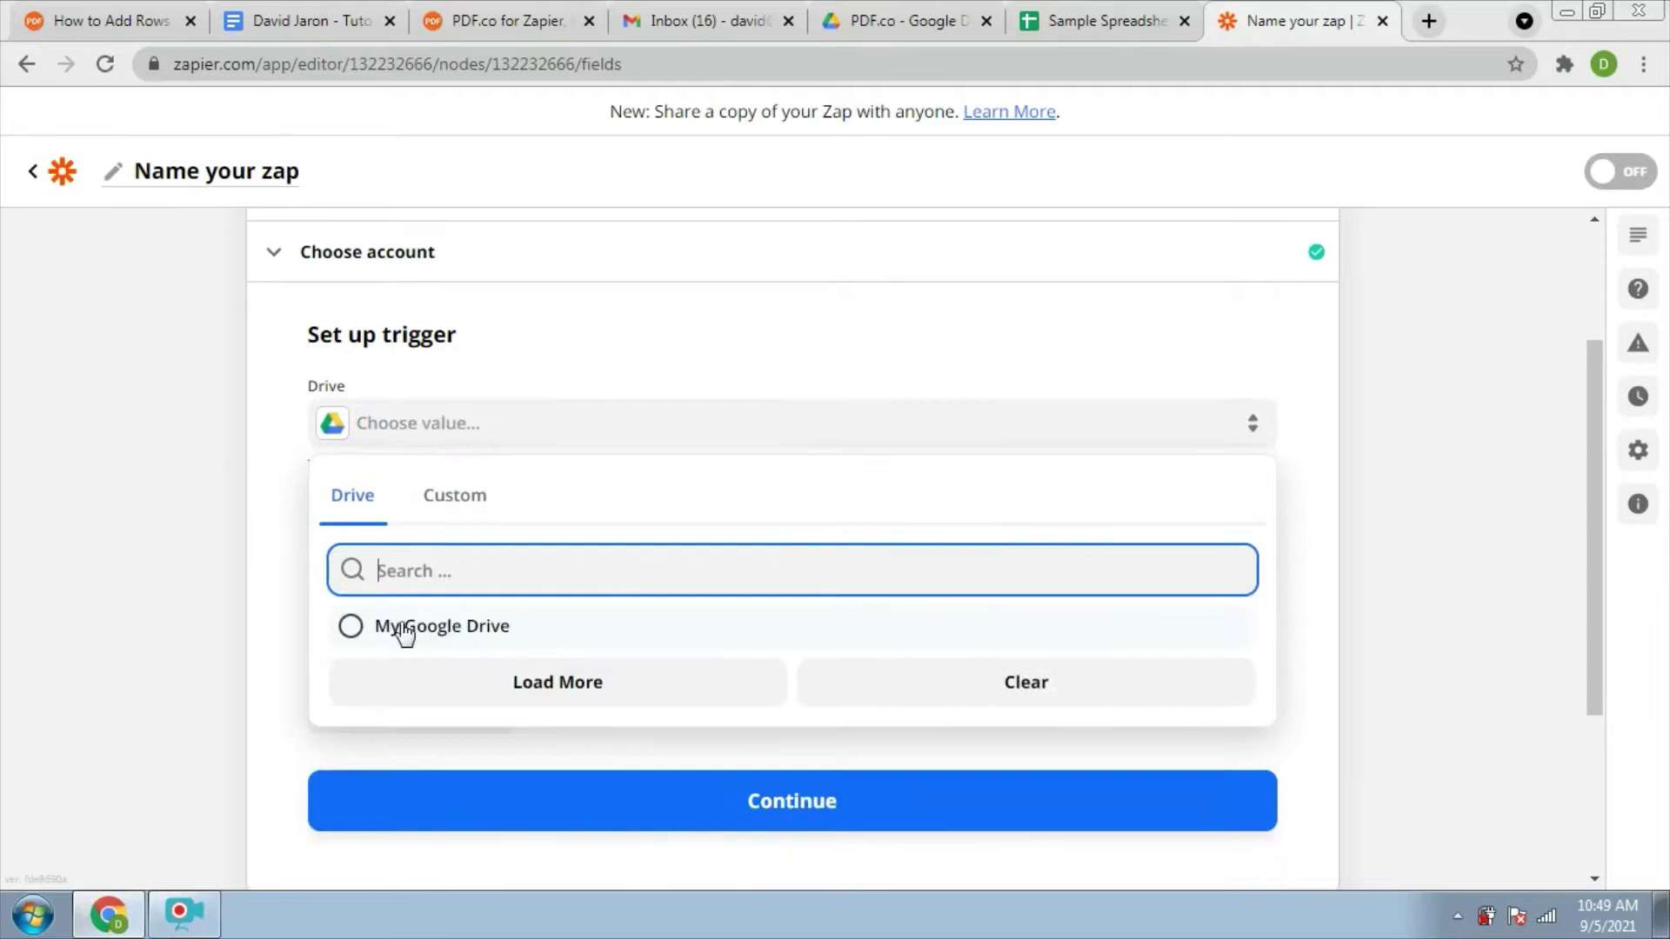
click(354, 628)
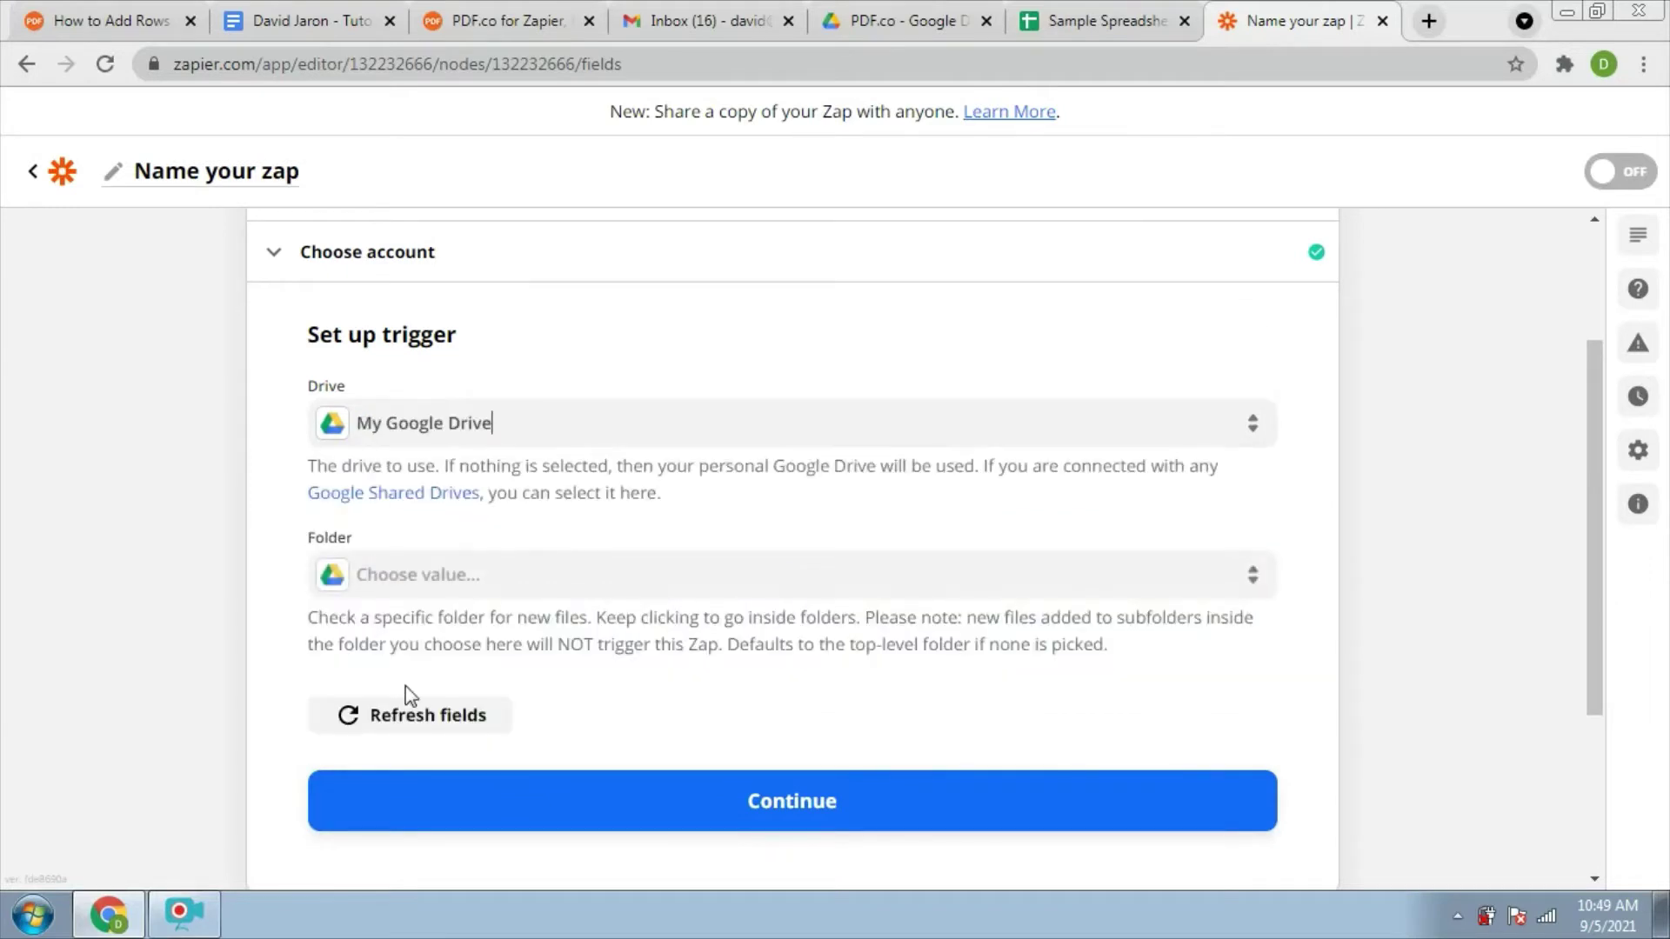
click(403, 588)
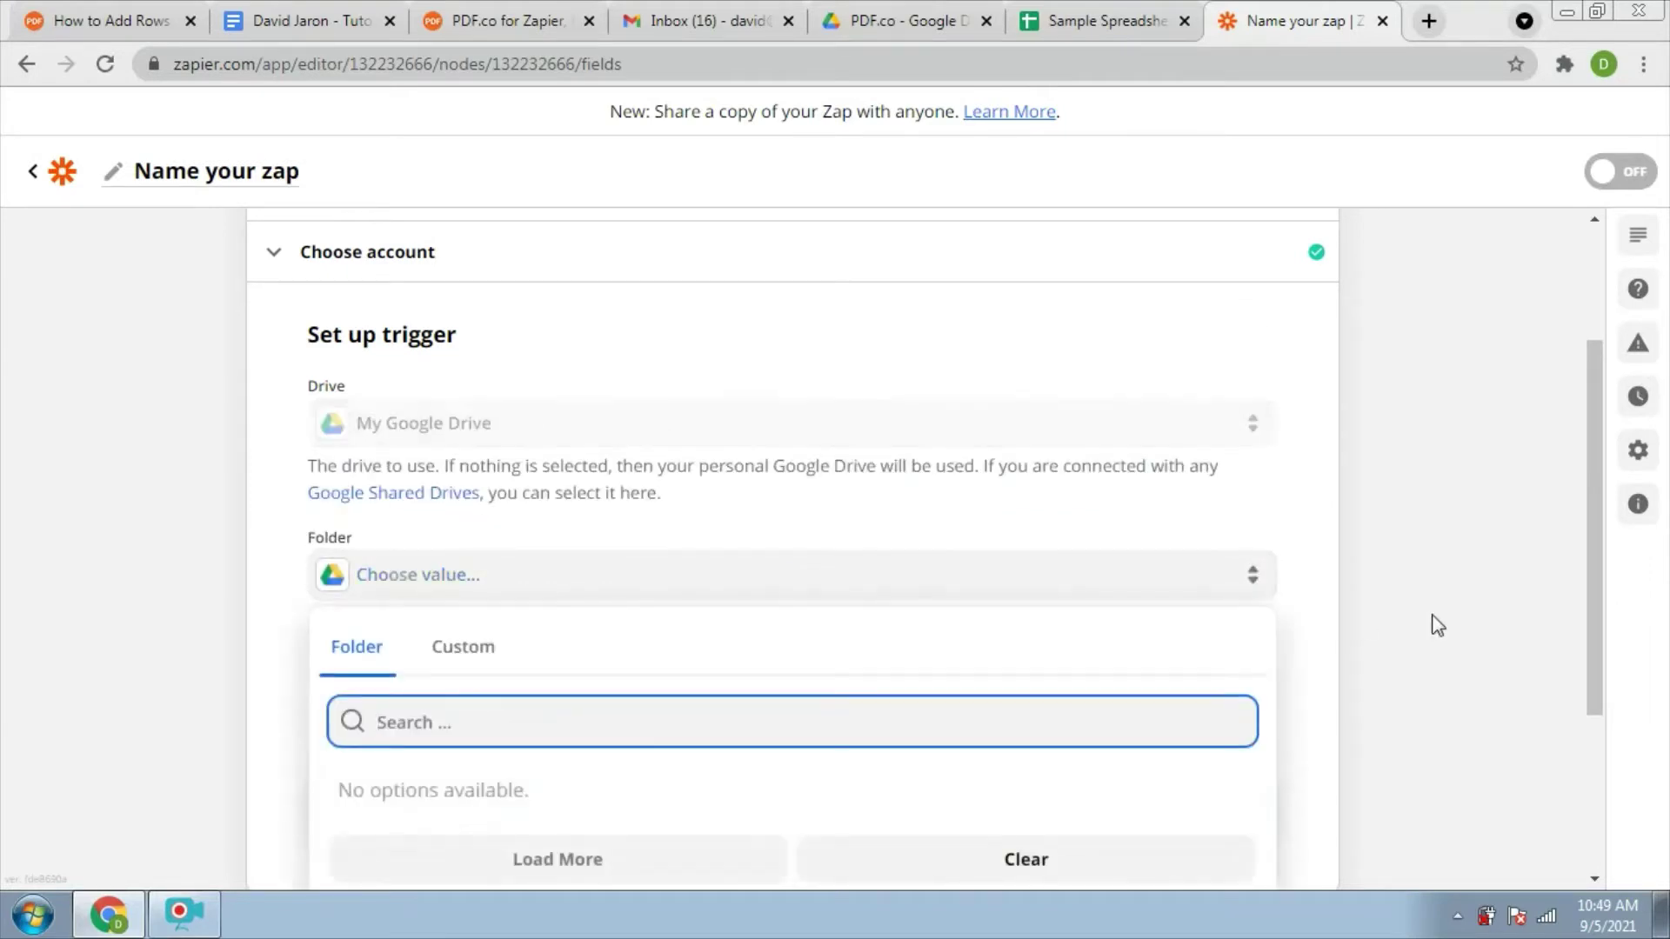
drag(1593, 531, 1597, 638)
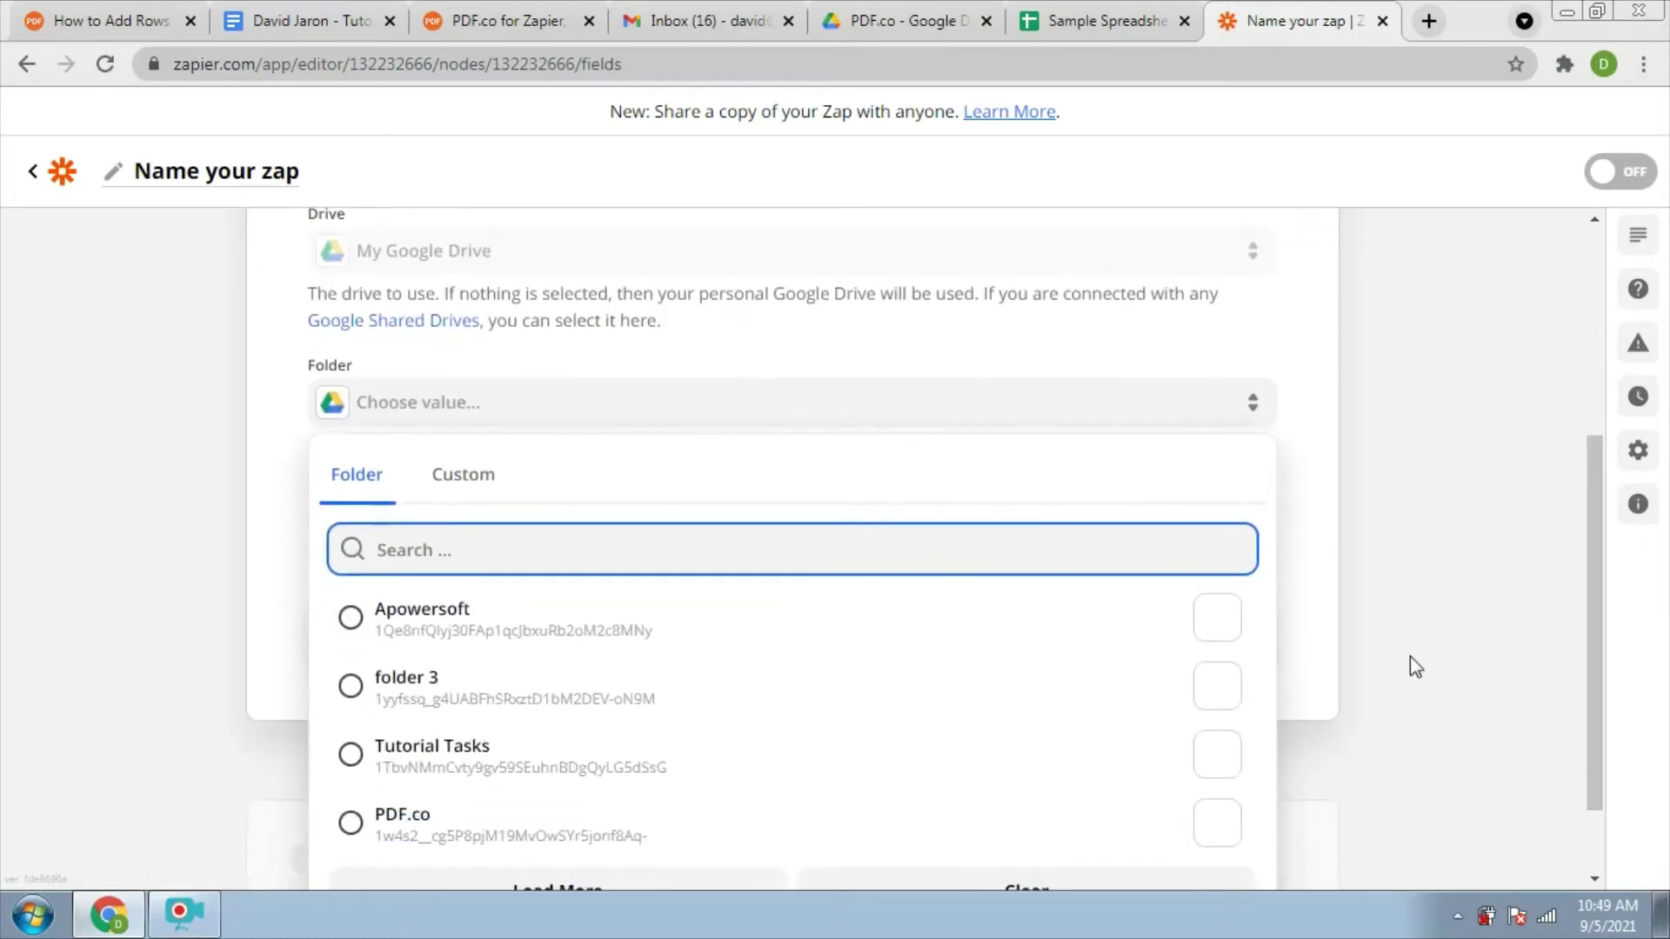
click(351, 823)
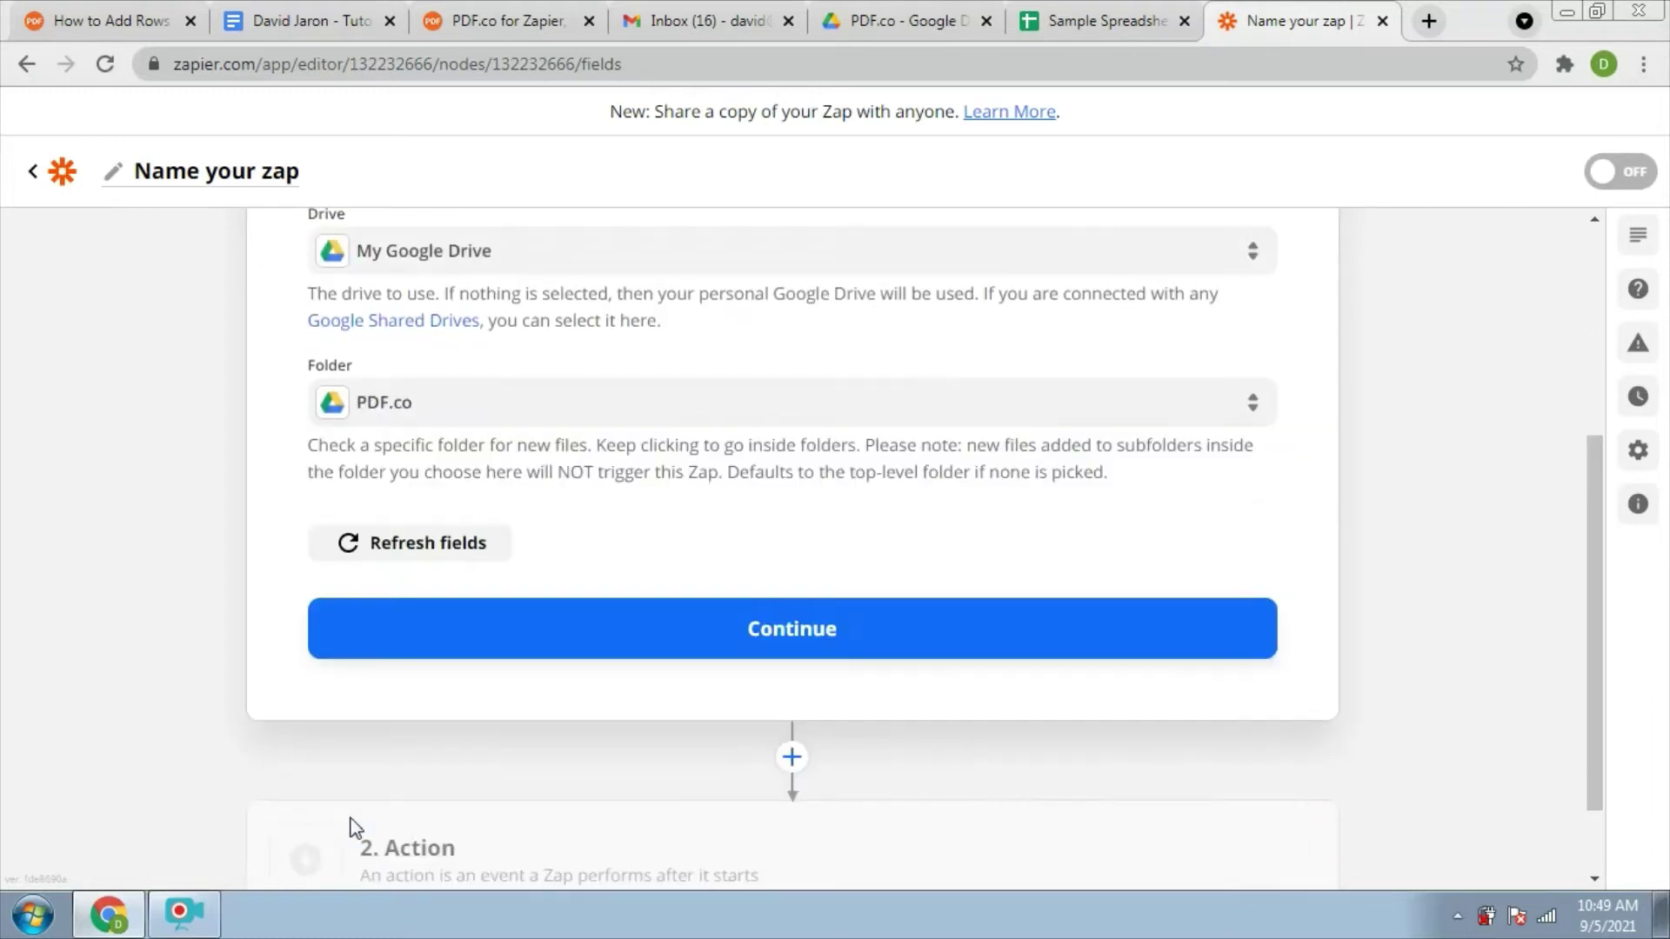
click(714, 632)
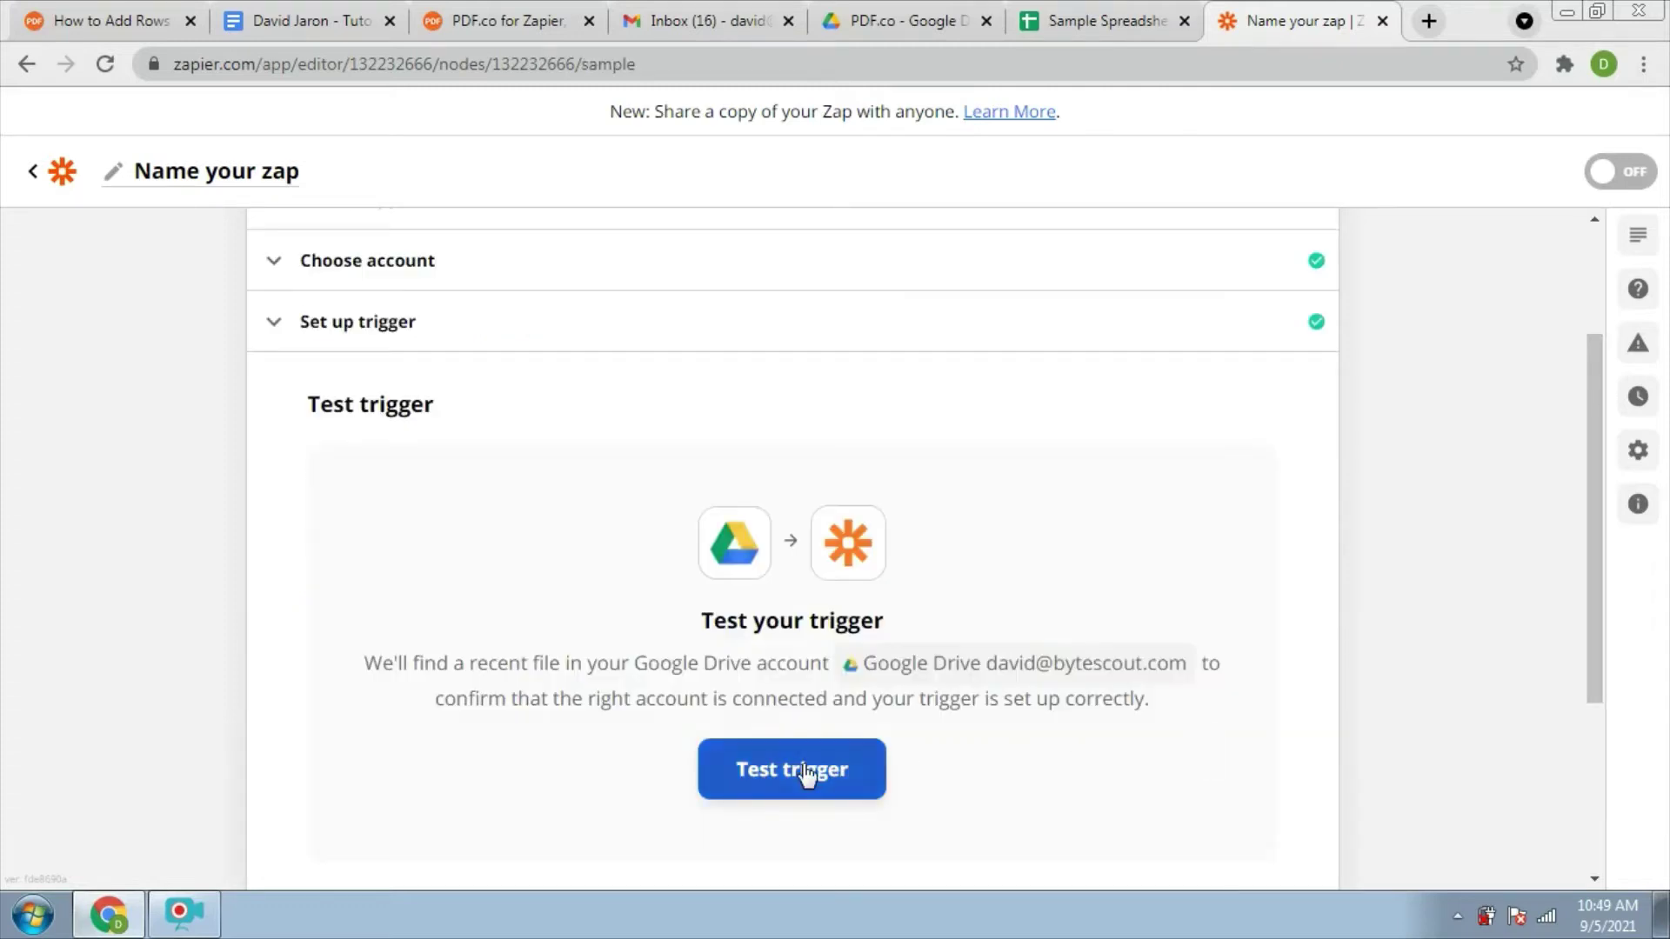
Test the trigger, check the returned Sample Spreadsheet file, and continue
click(804, 773)
drag(1589, 603, 1583, 670)
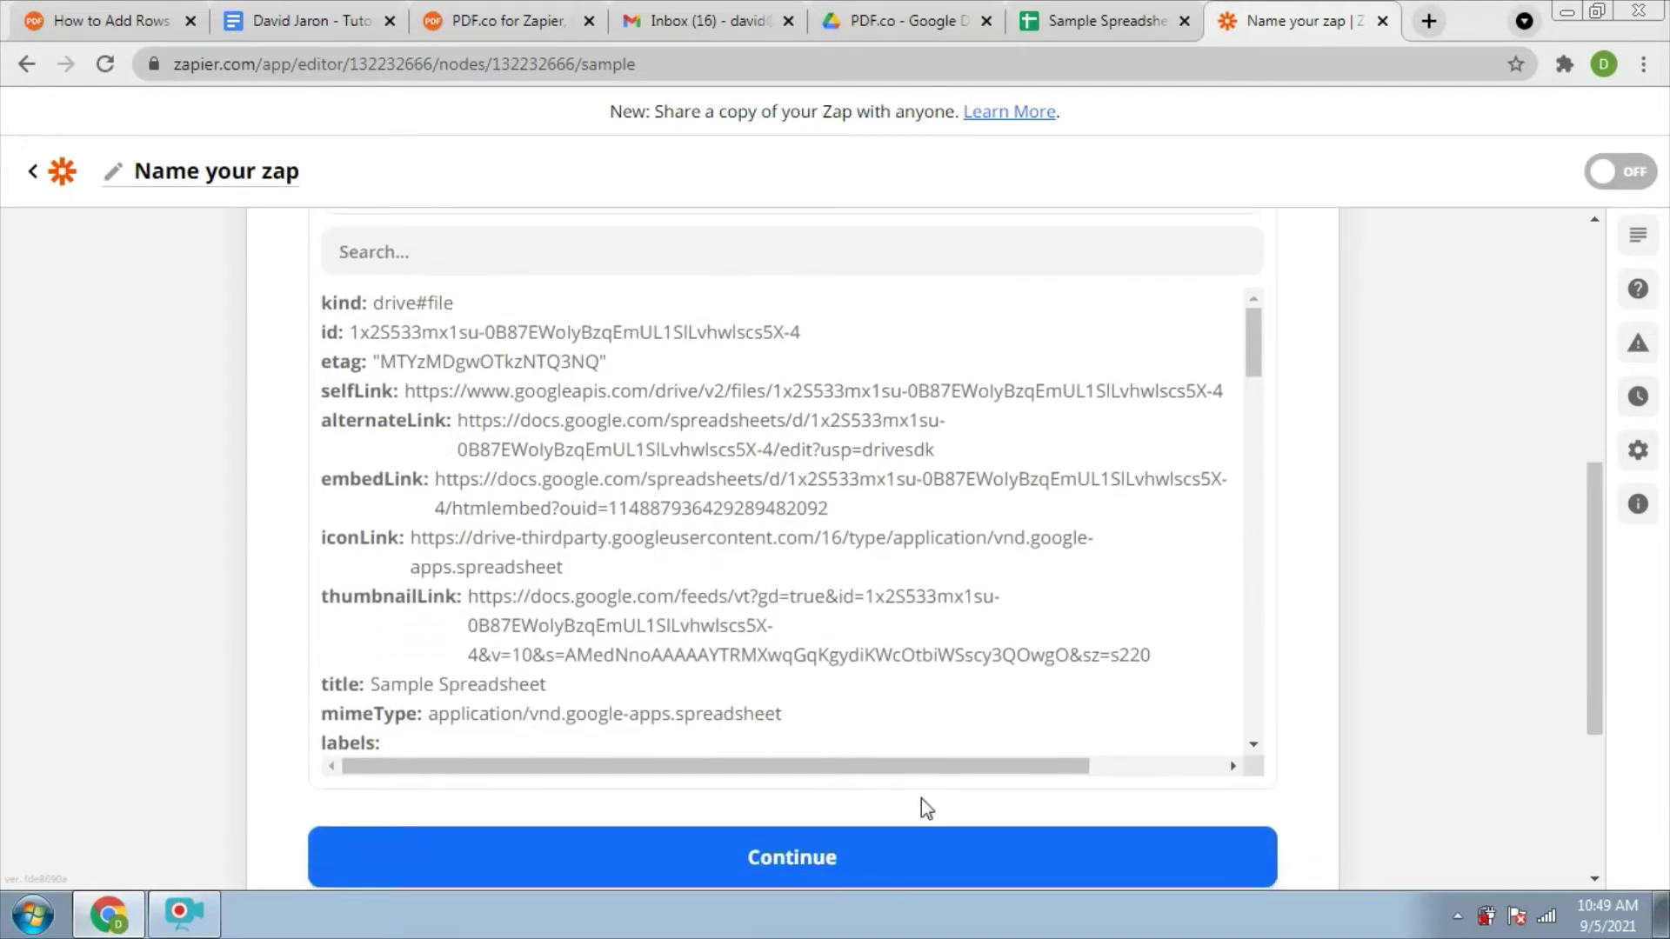
click(809, 859)
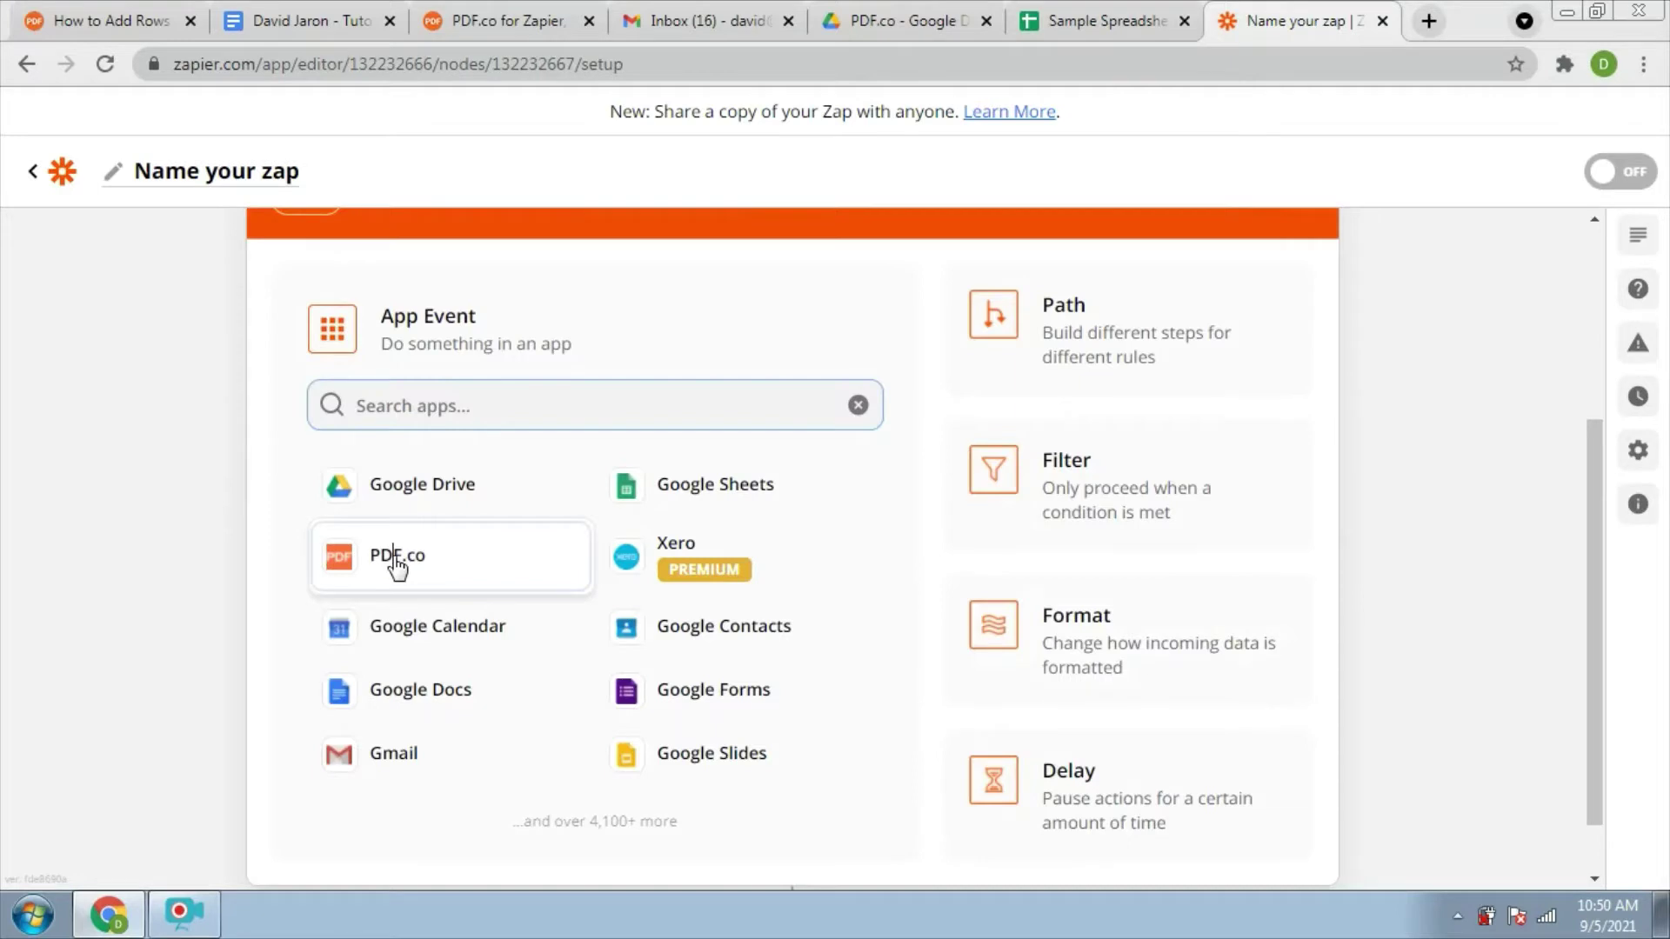
Set the action step to PDF.co with the Document Parser event
click(398, 566)
click(410, 592)
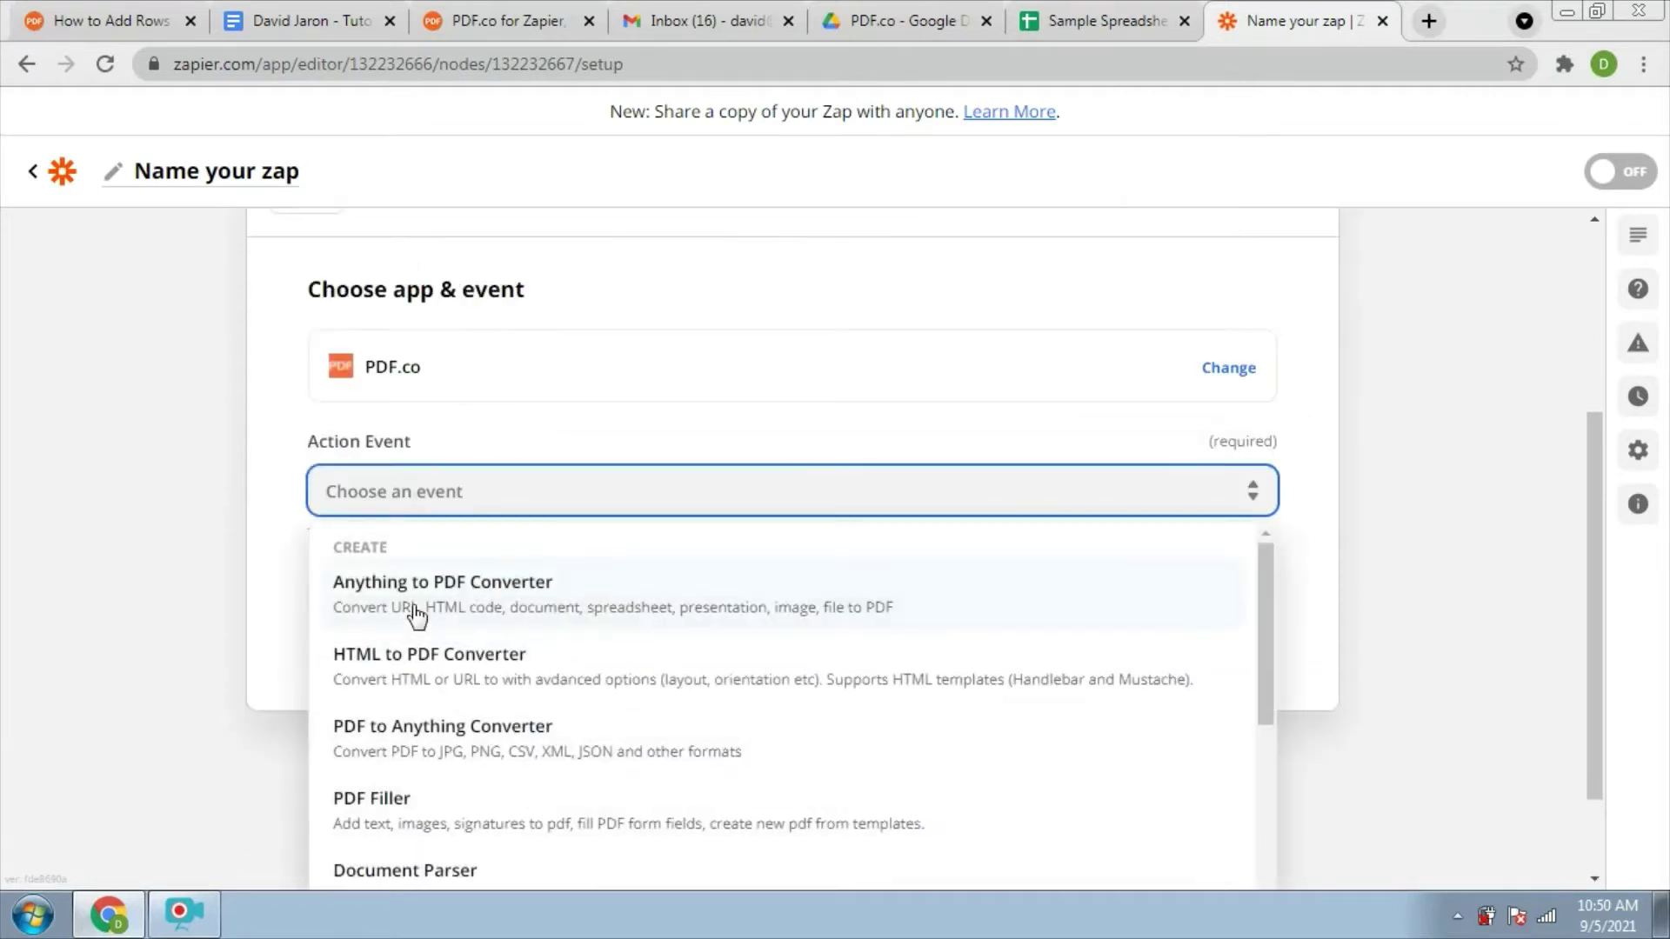
click(403, 872)
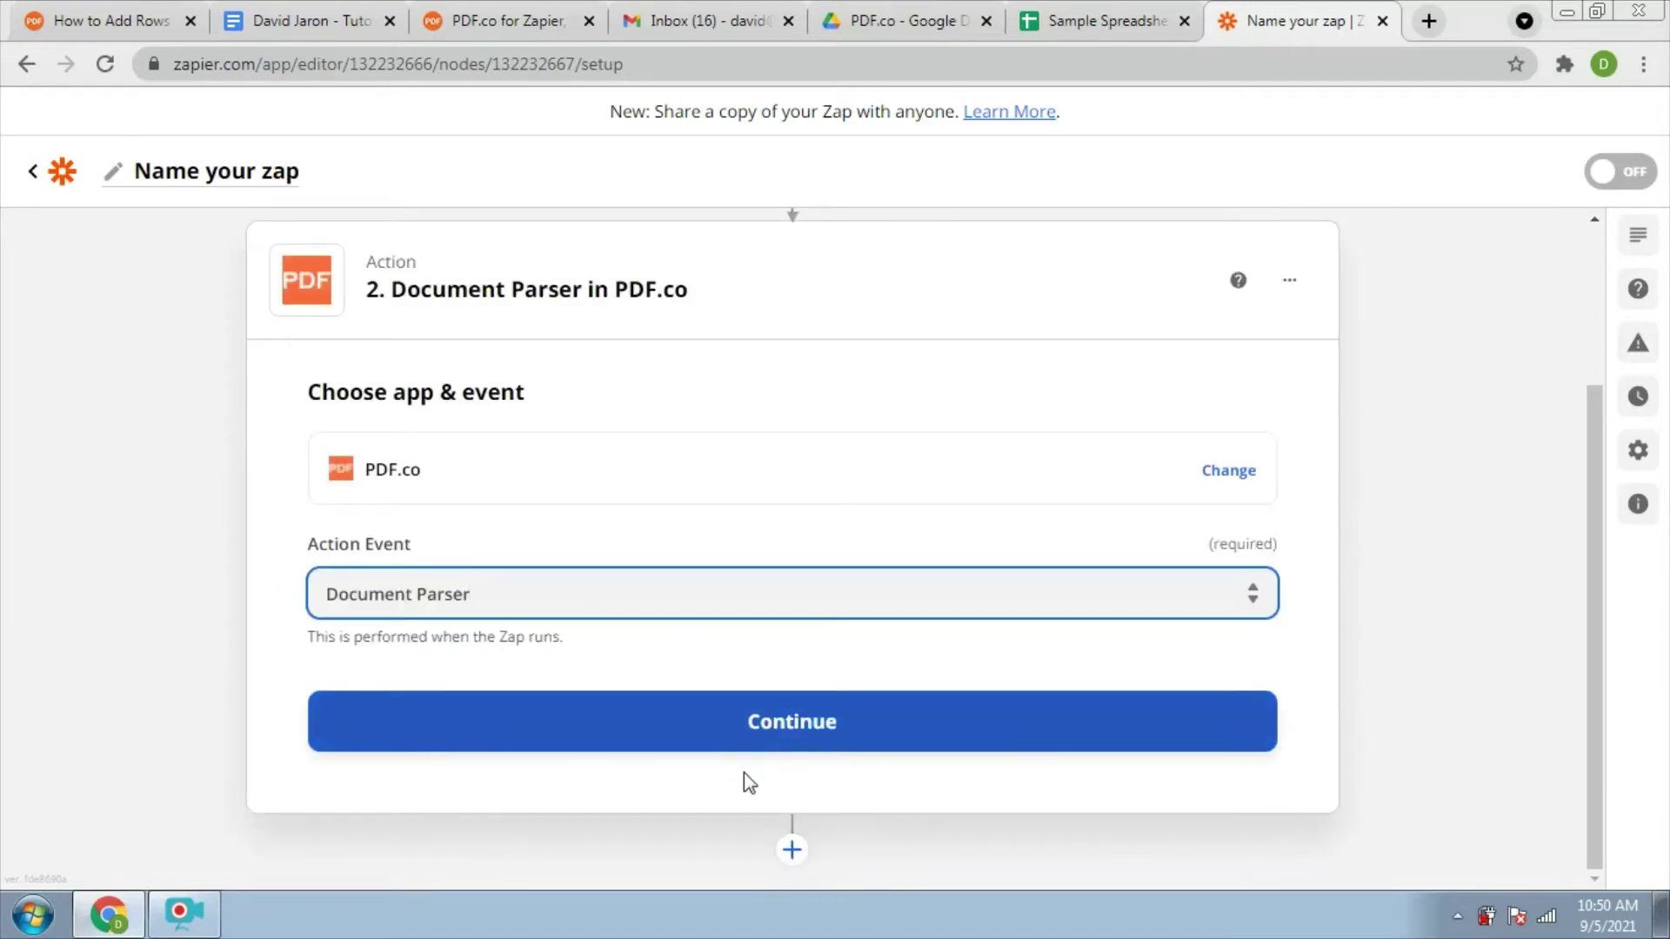
click(787, 738)
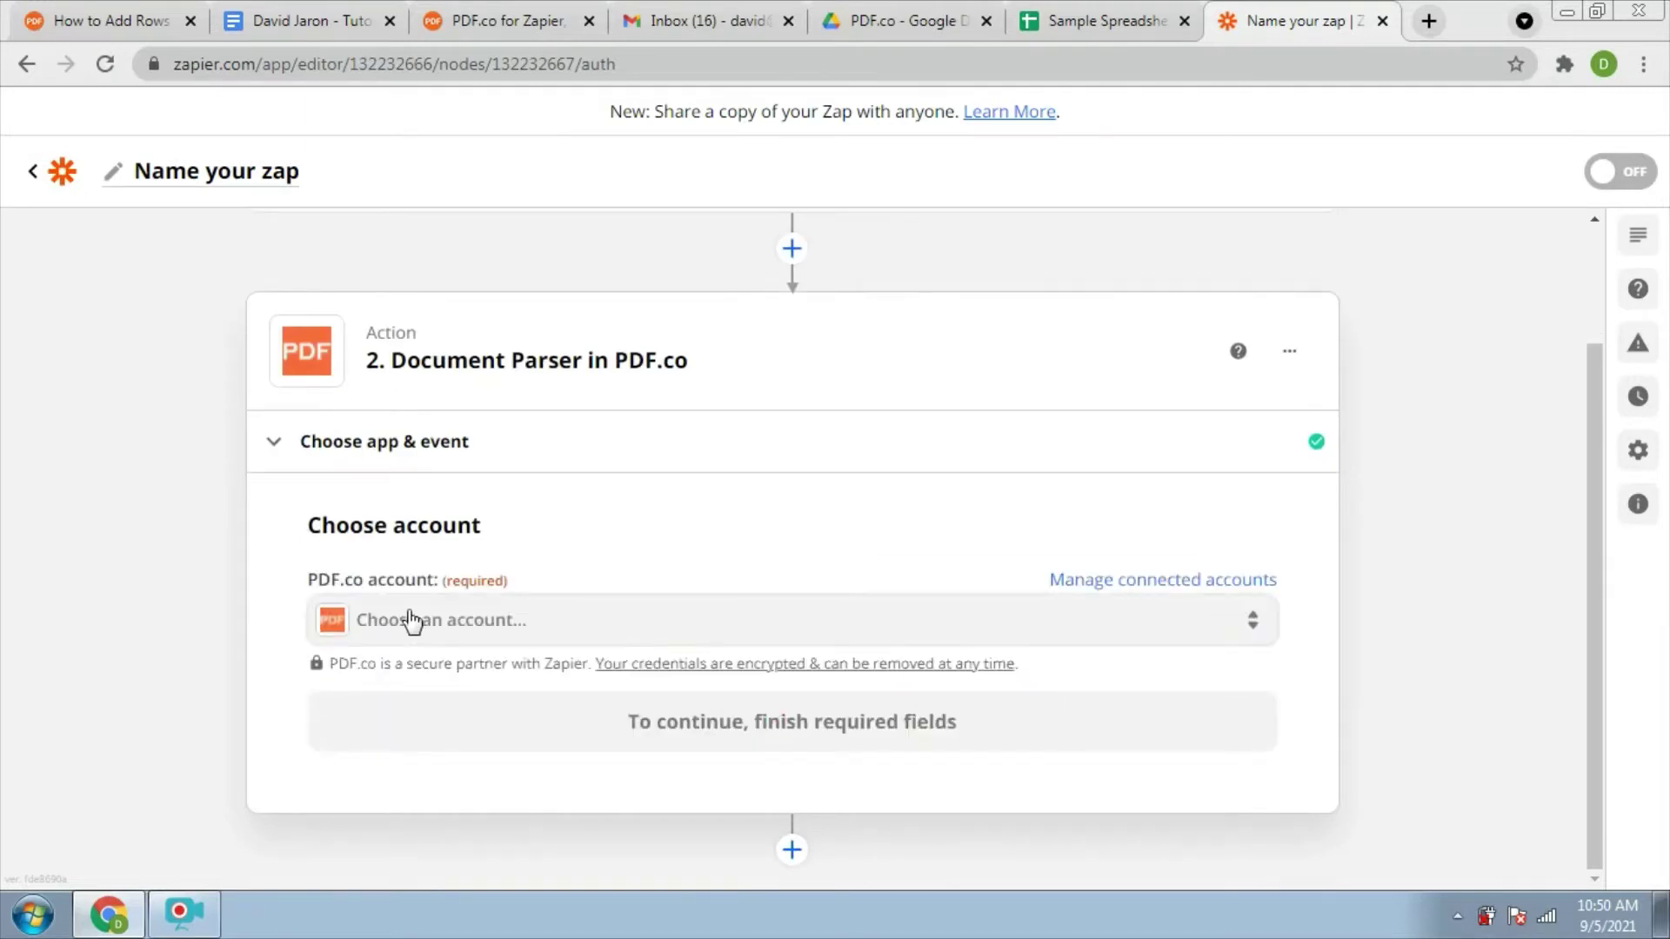
Select the already connected PDF.co account for the Document Parser step
click(420, 626)
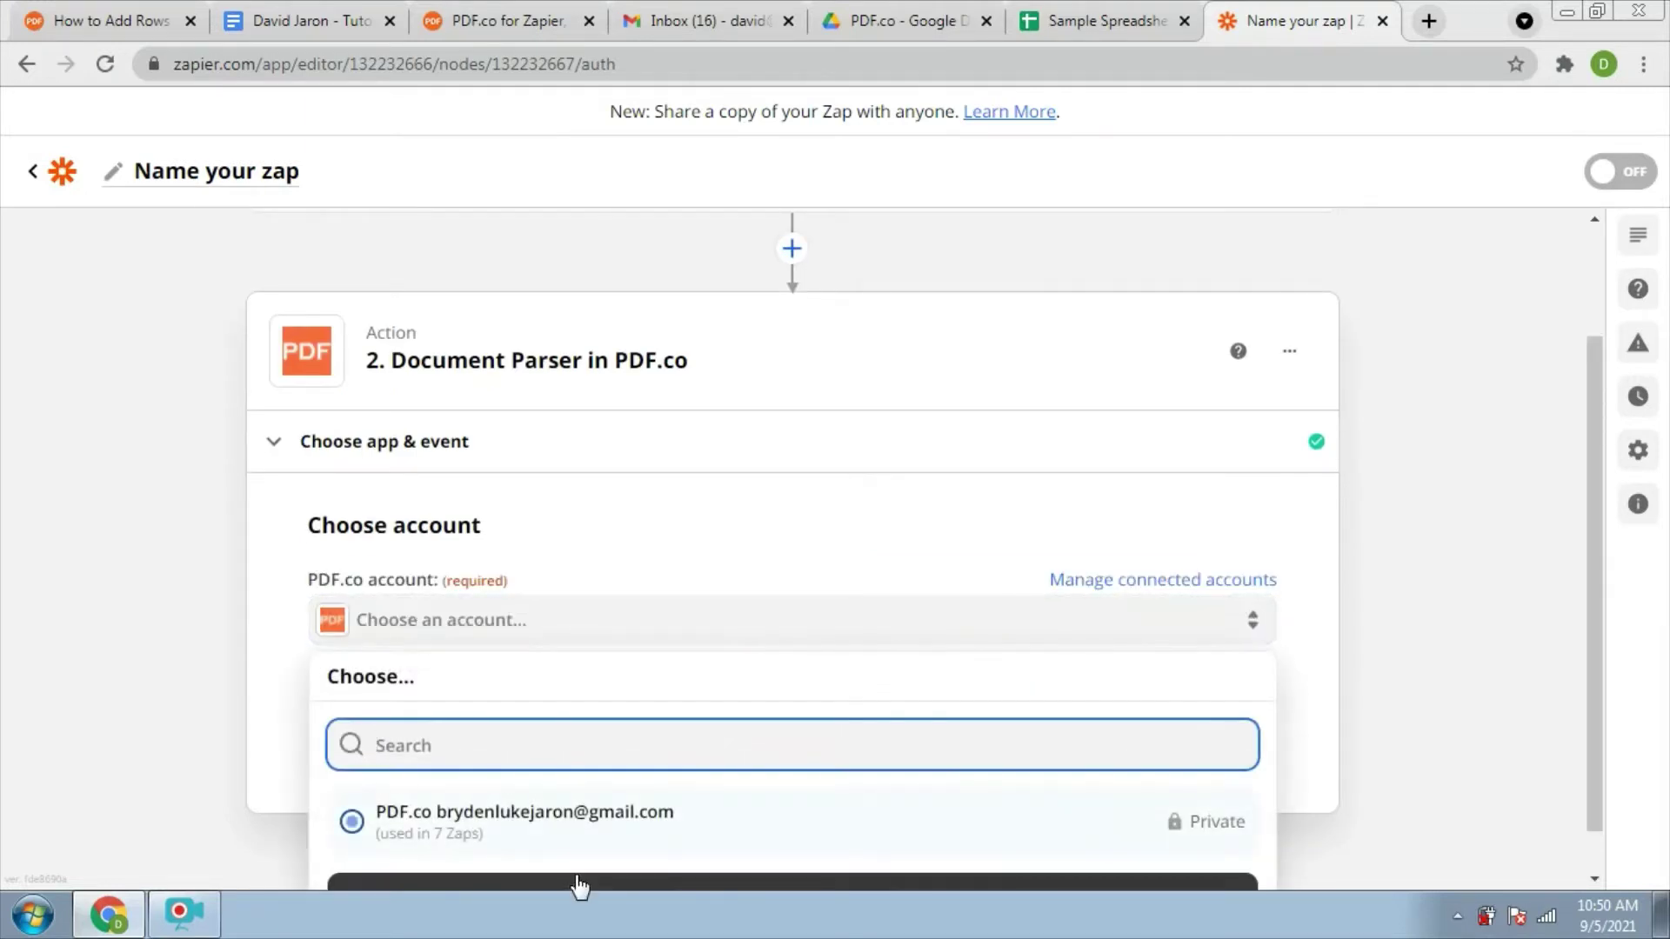
click(429, 819)
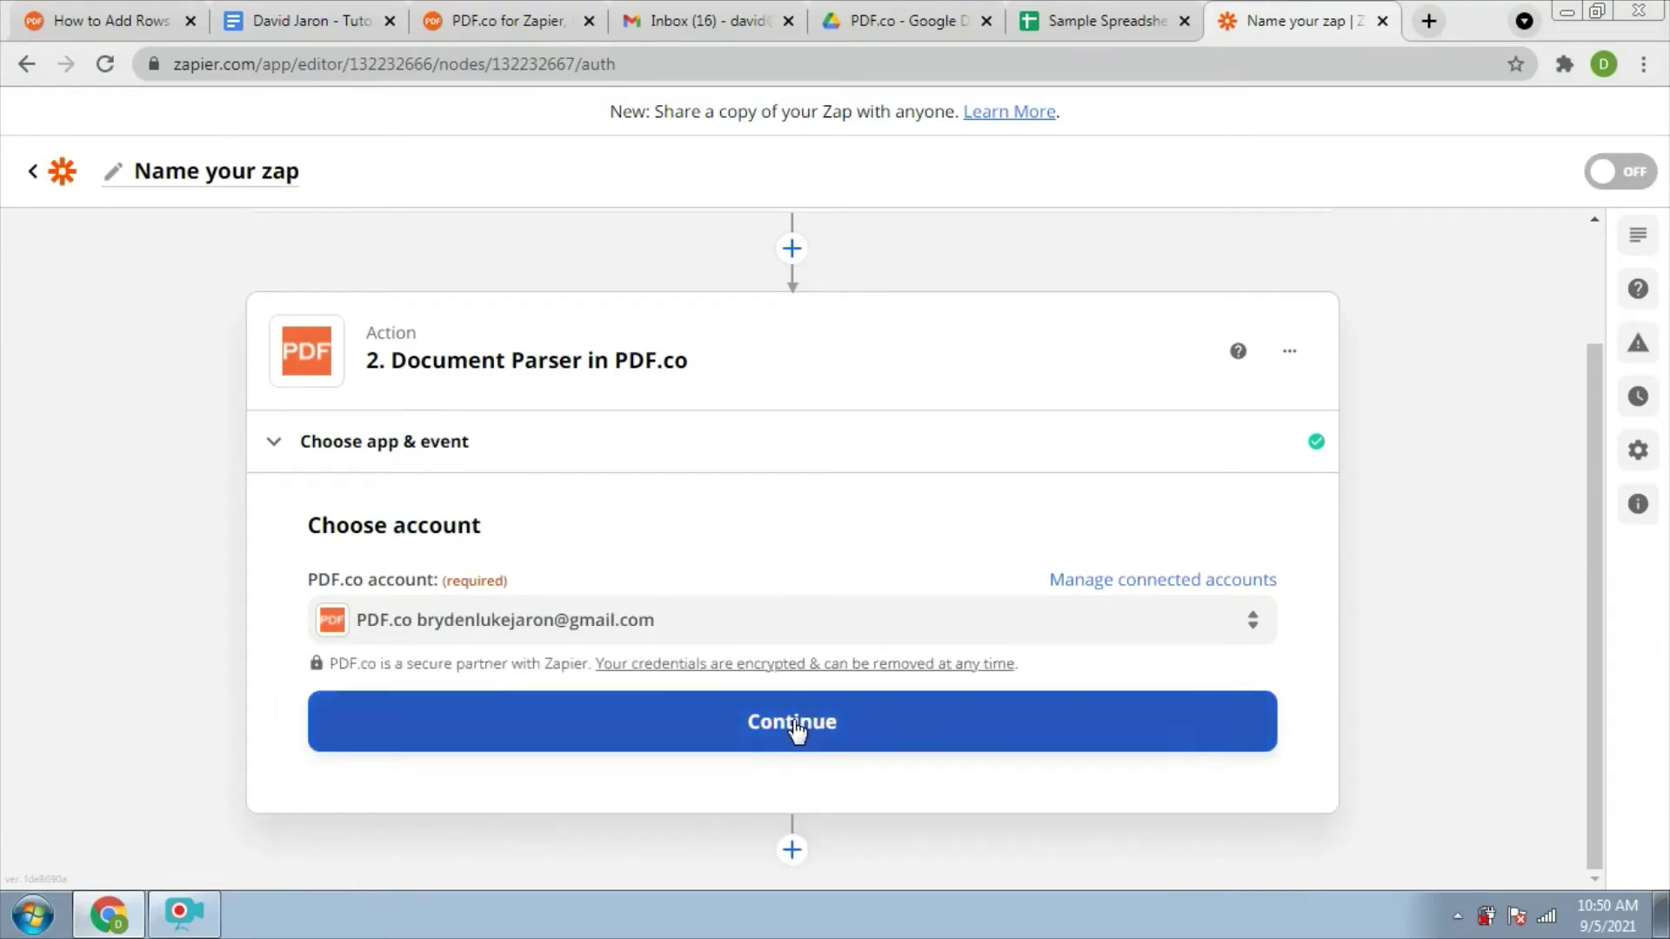
click(796, 729)
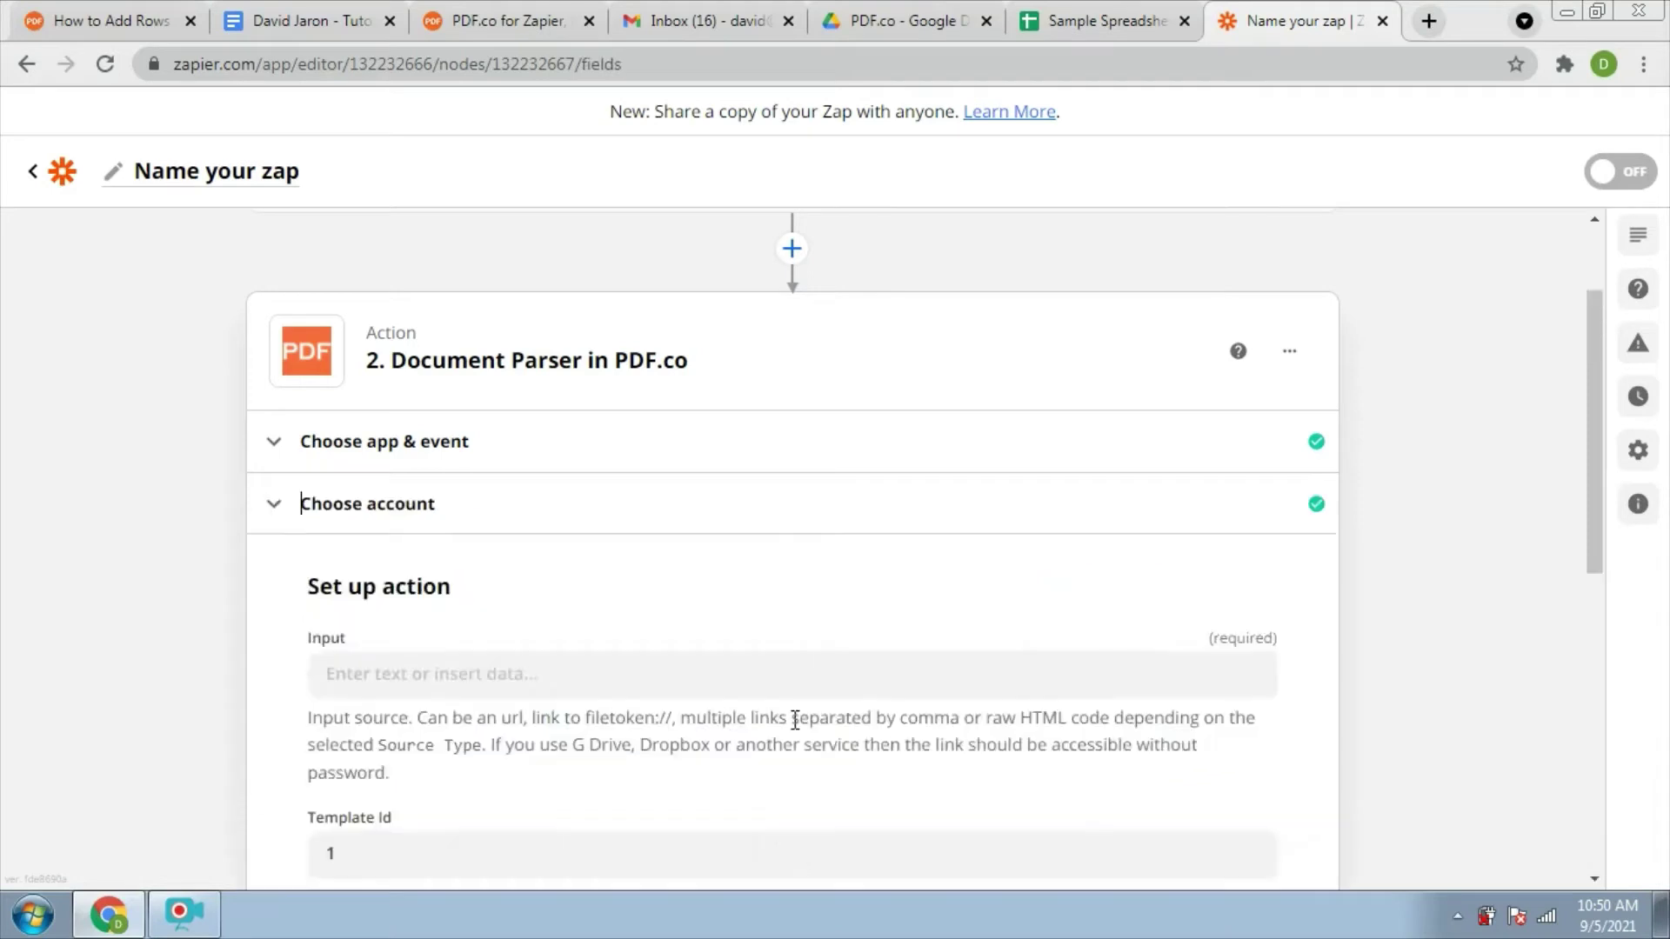
Paste the shared Google Drive file link as the parser Input and continue
click(513, 531)
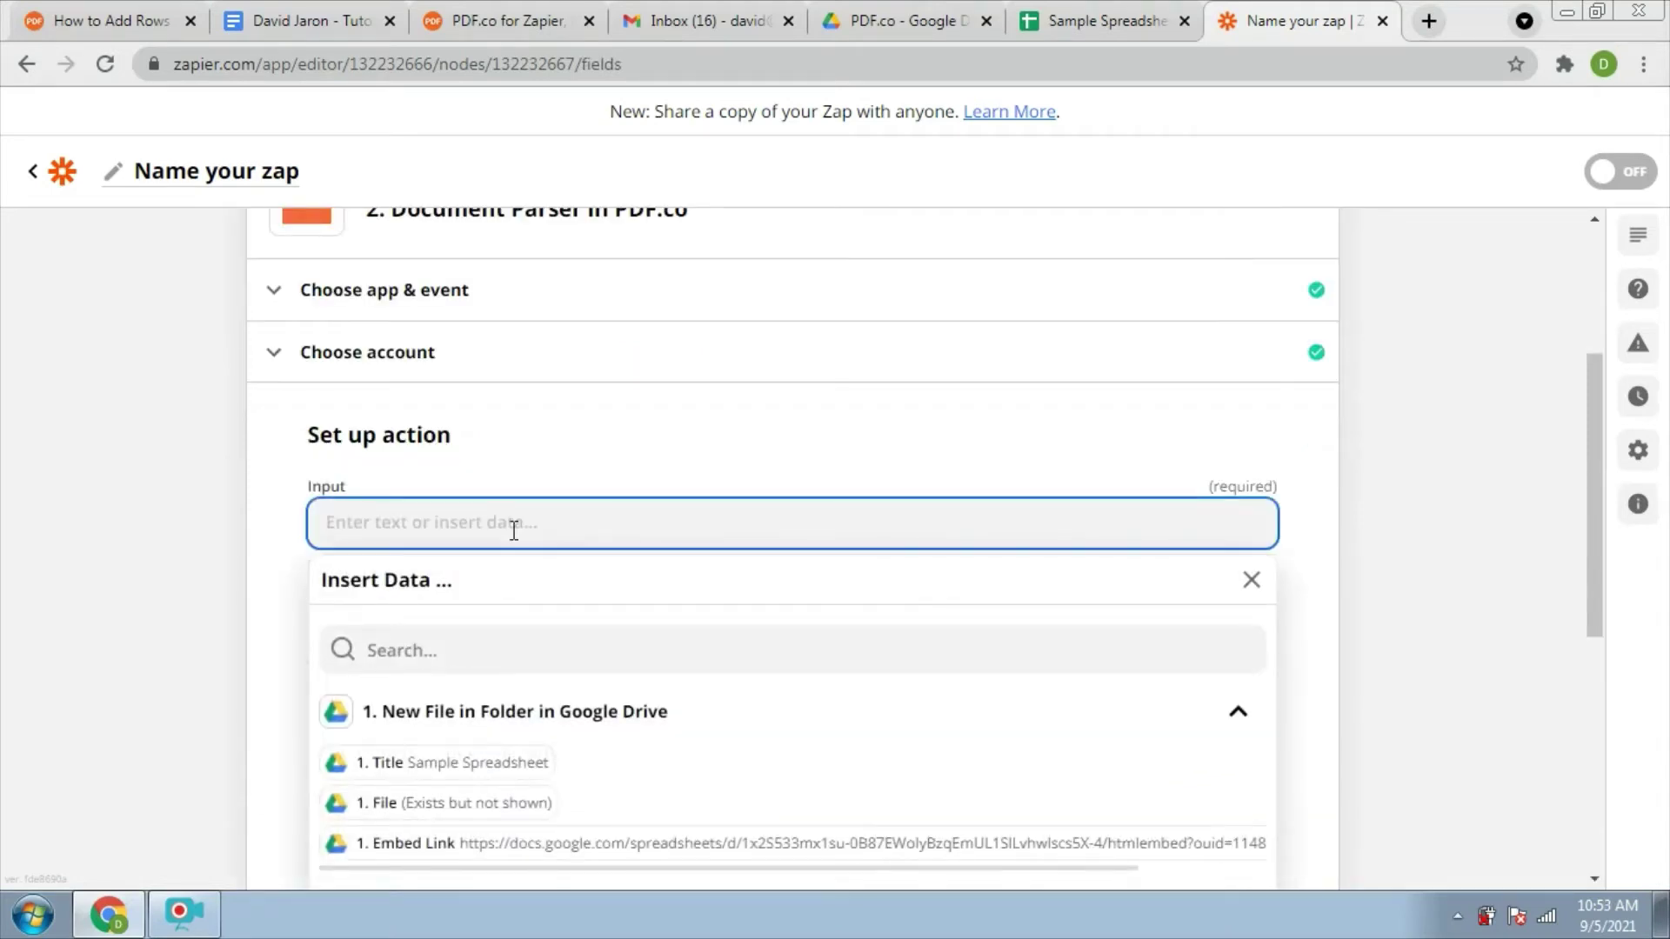
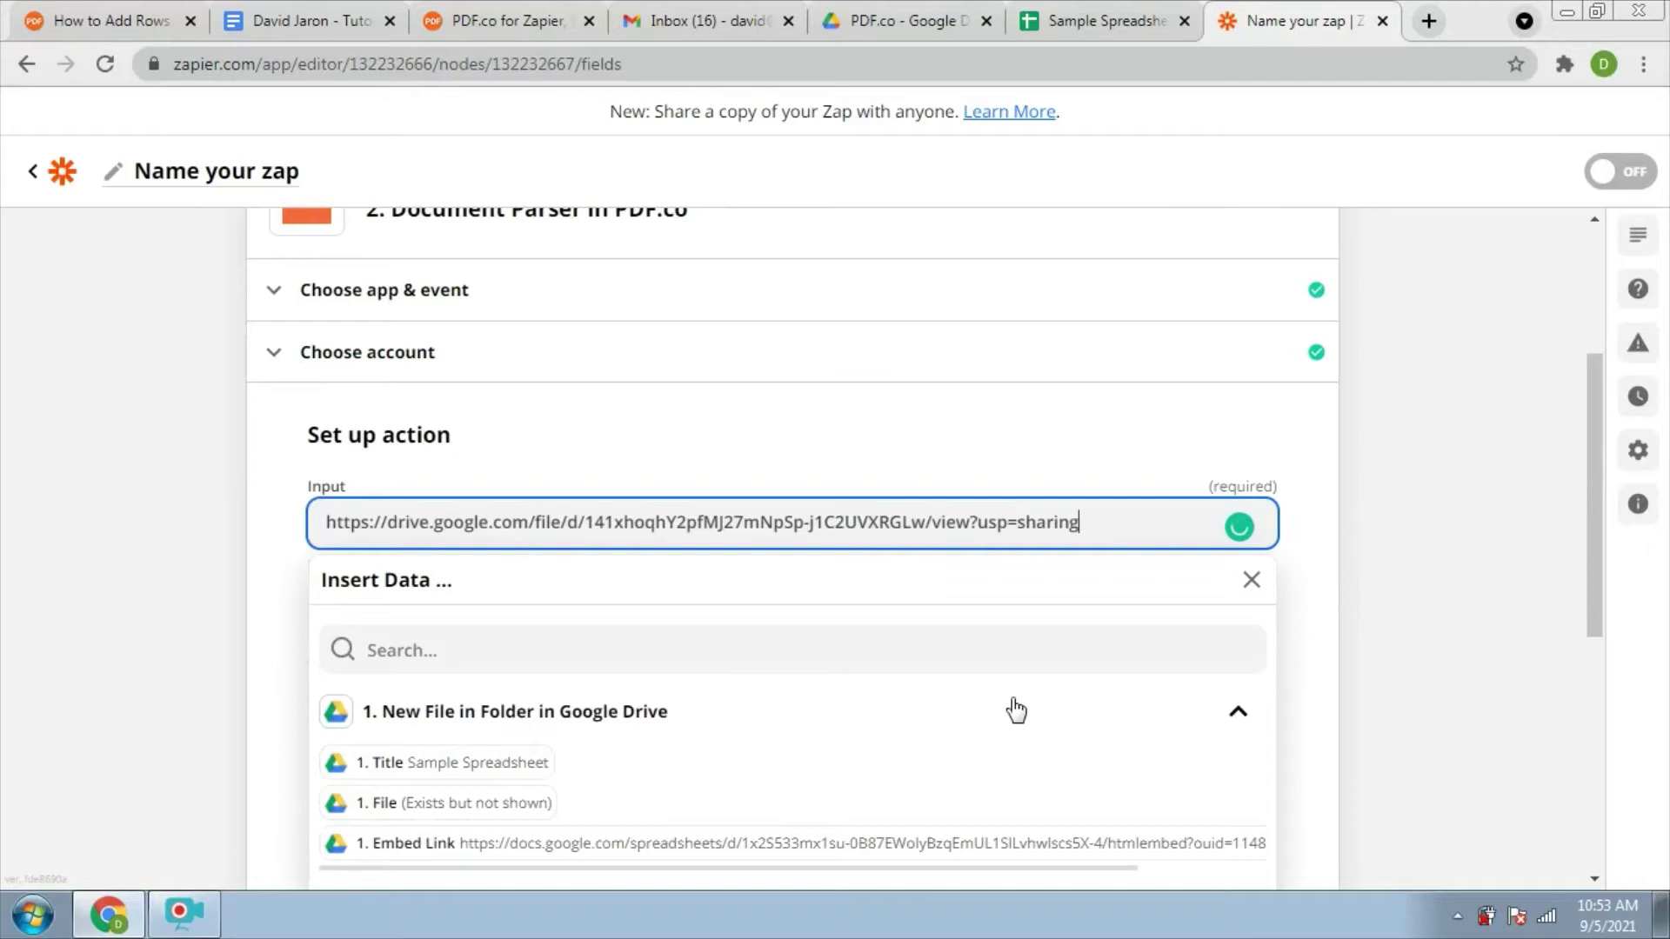
click(1430, 574)
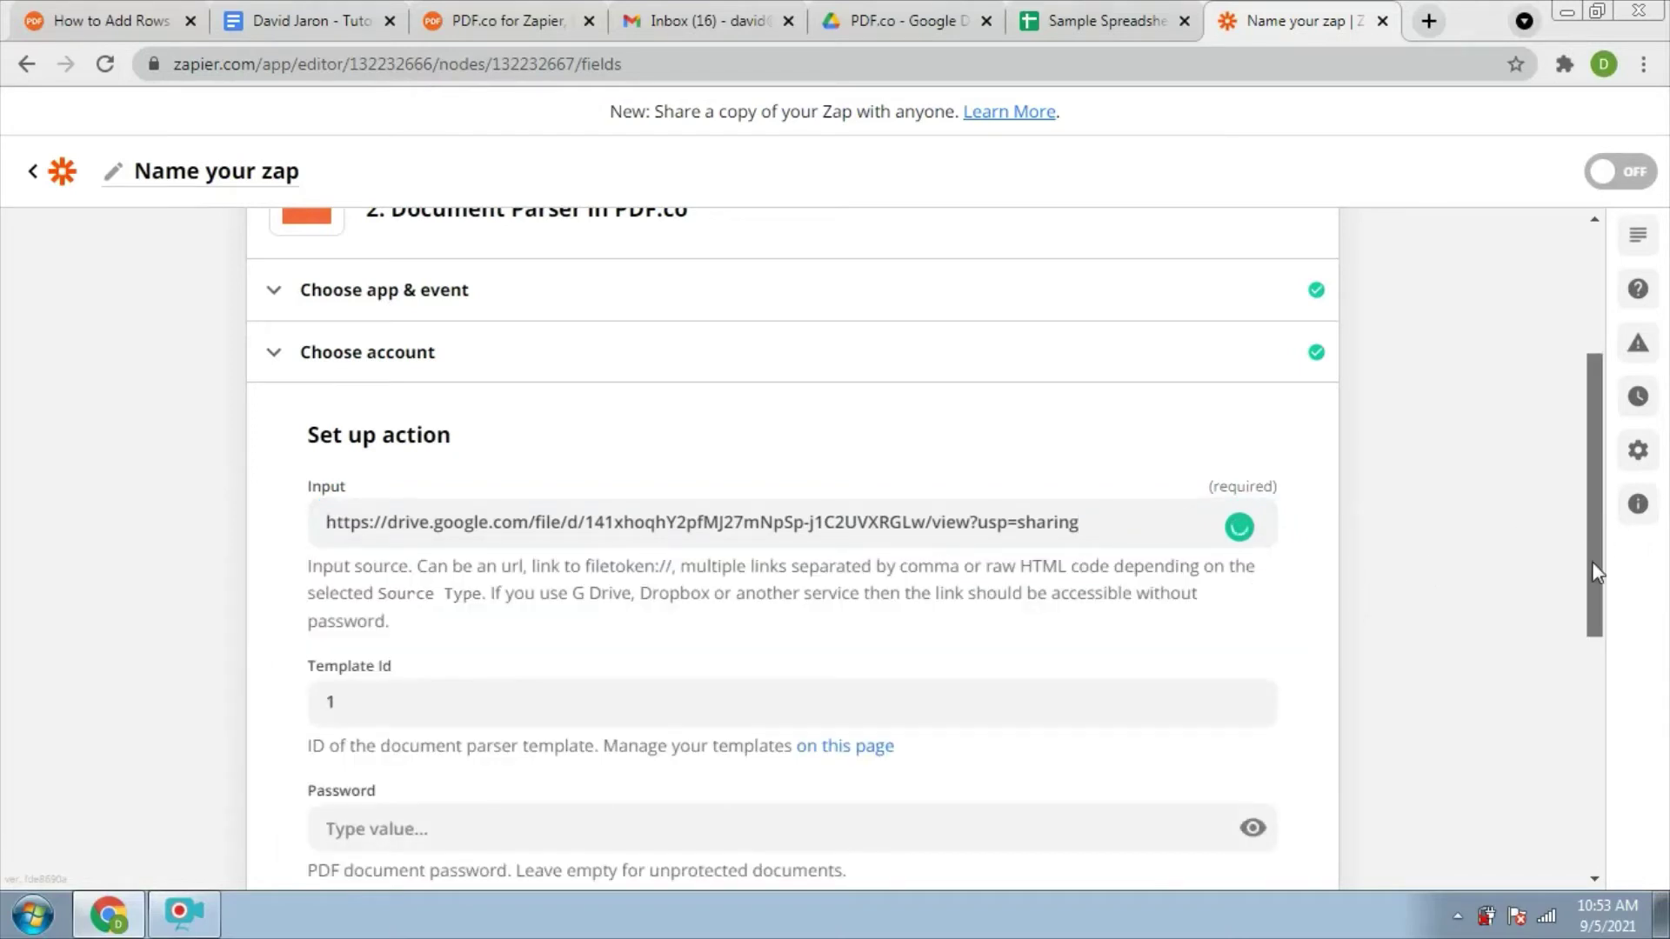
drag(1597, 527, 1593, 711)
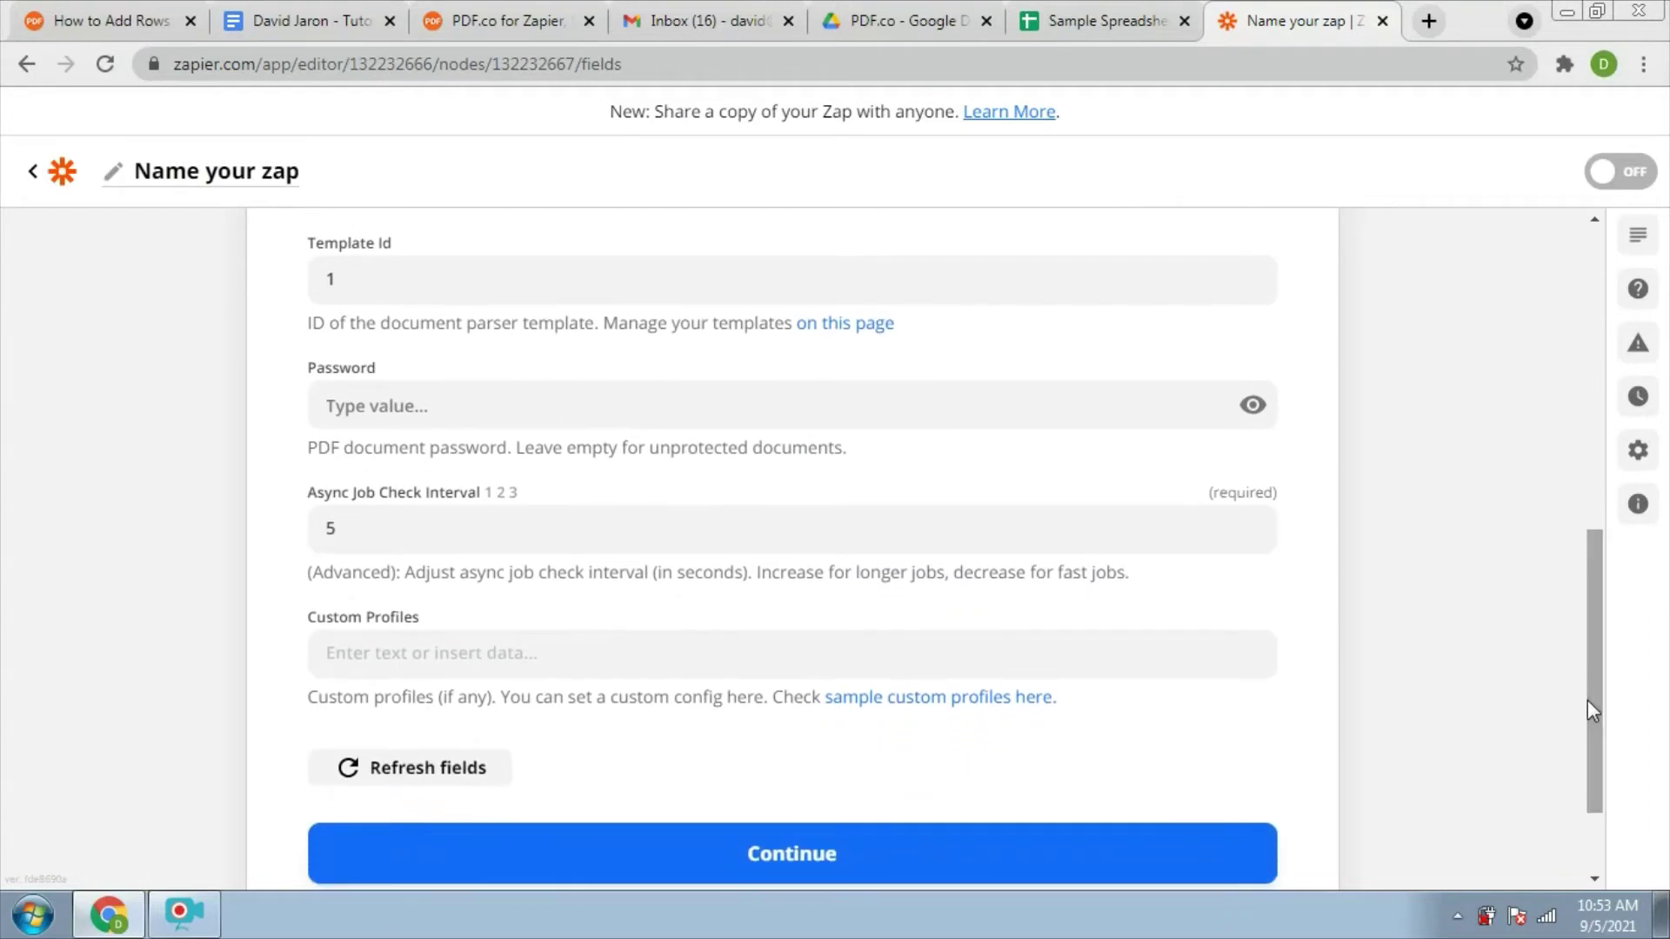
click(822, 870)
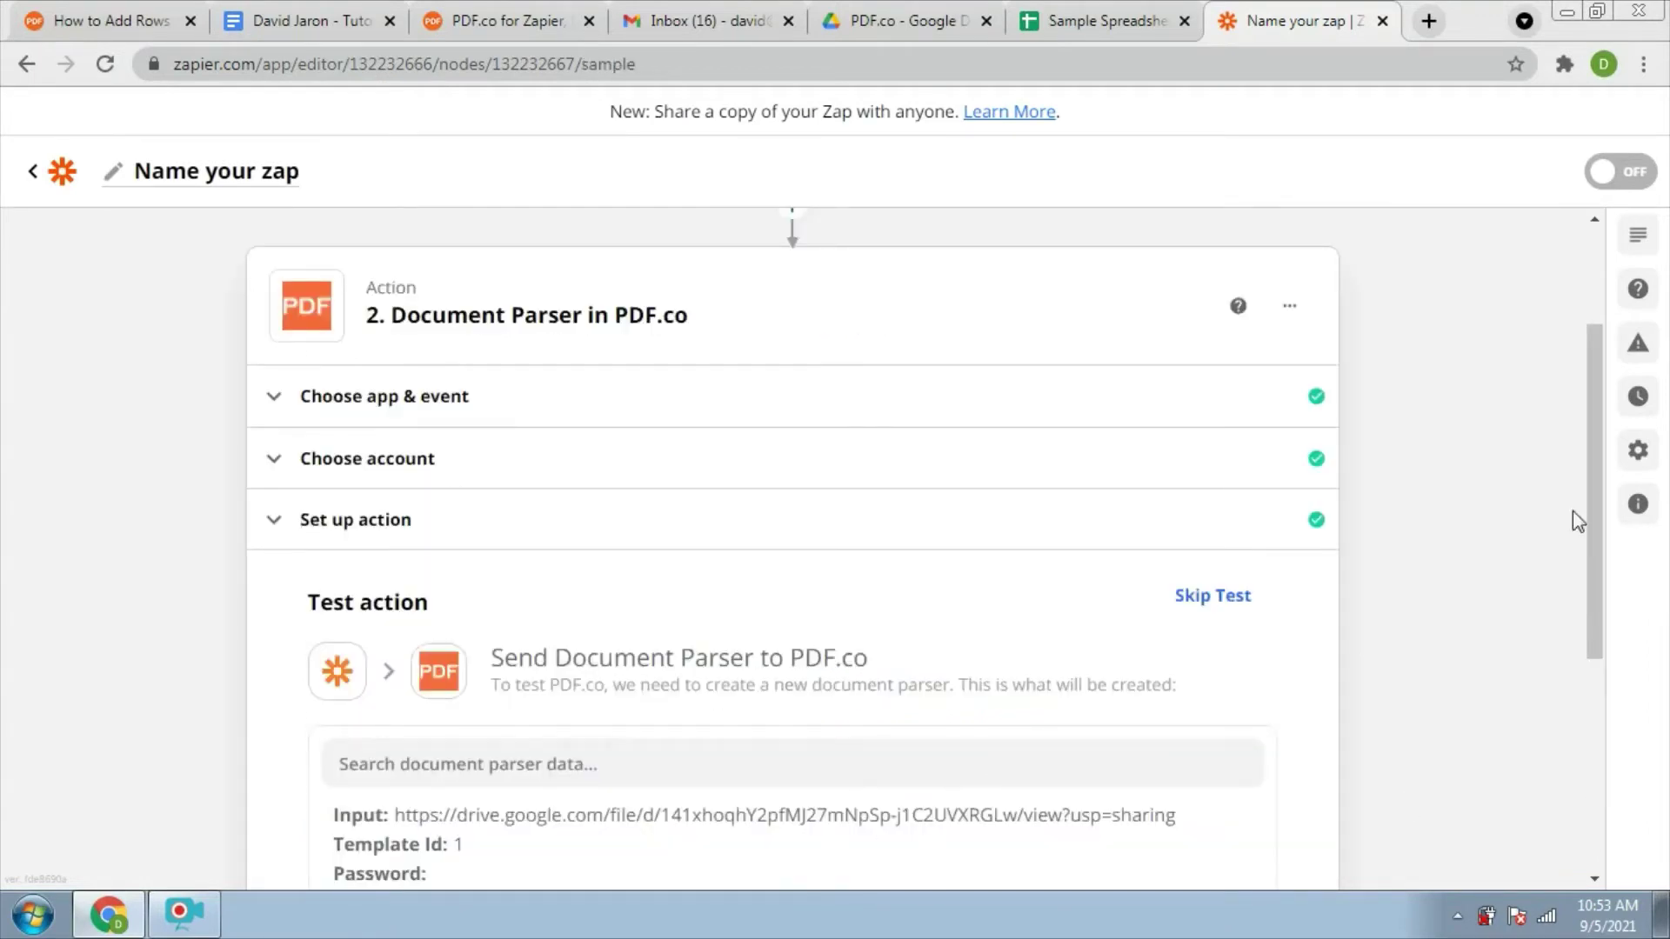
Run the Document Parser test and review the output showing companyName ACME Inc
scroll(1579, 687, down, 5)
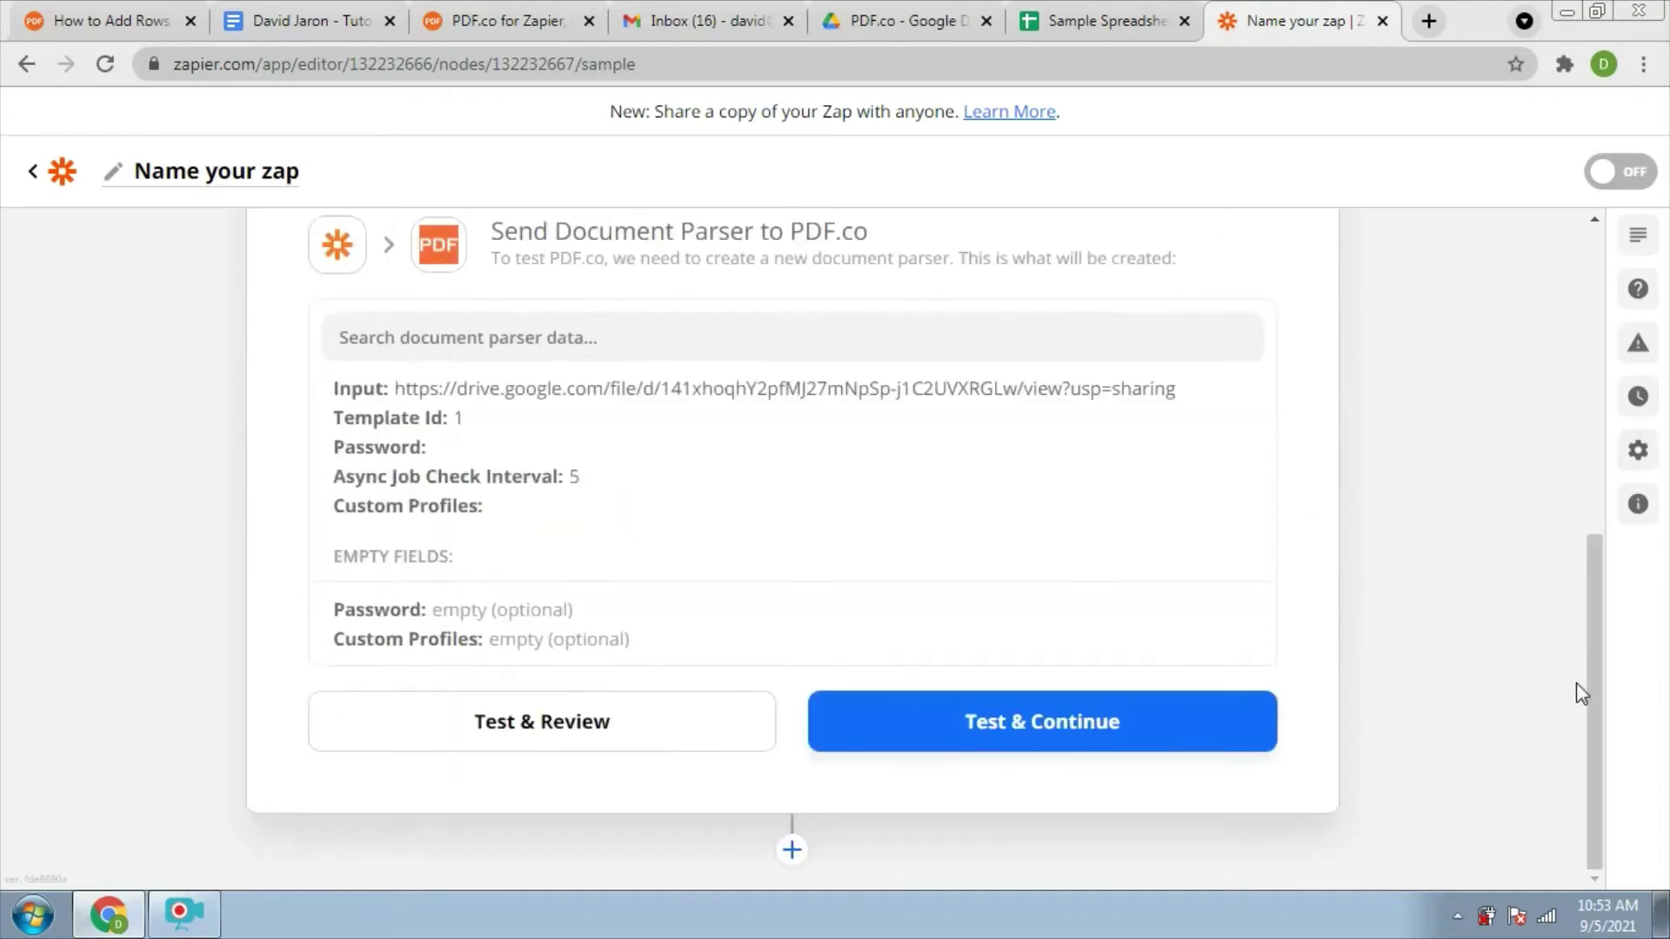
click(996, 733)
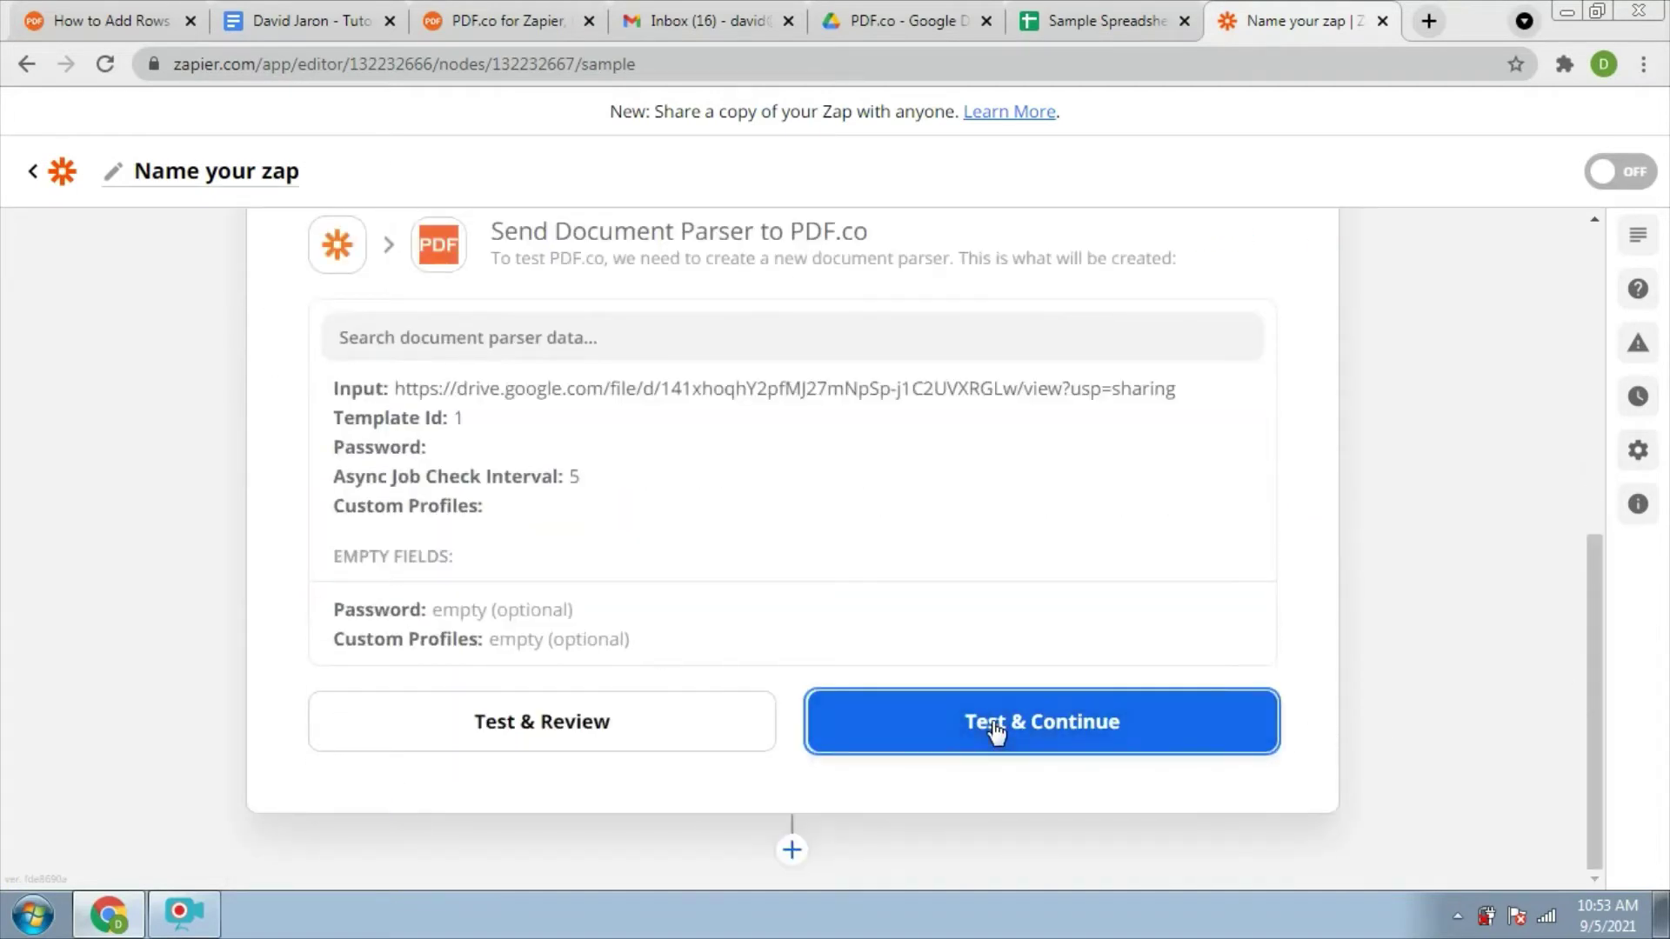
scroll(1572, 715, down, 2)
scroll(1575, 748, down, 1)
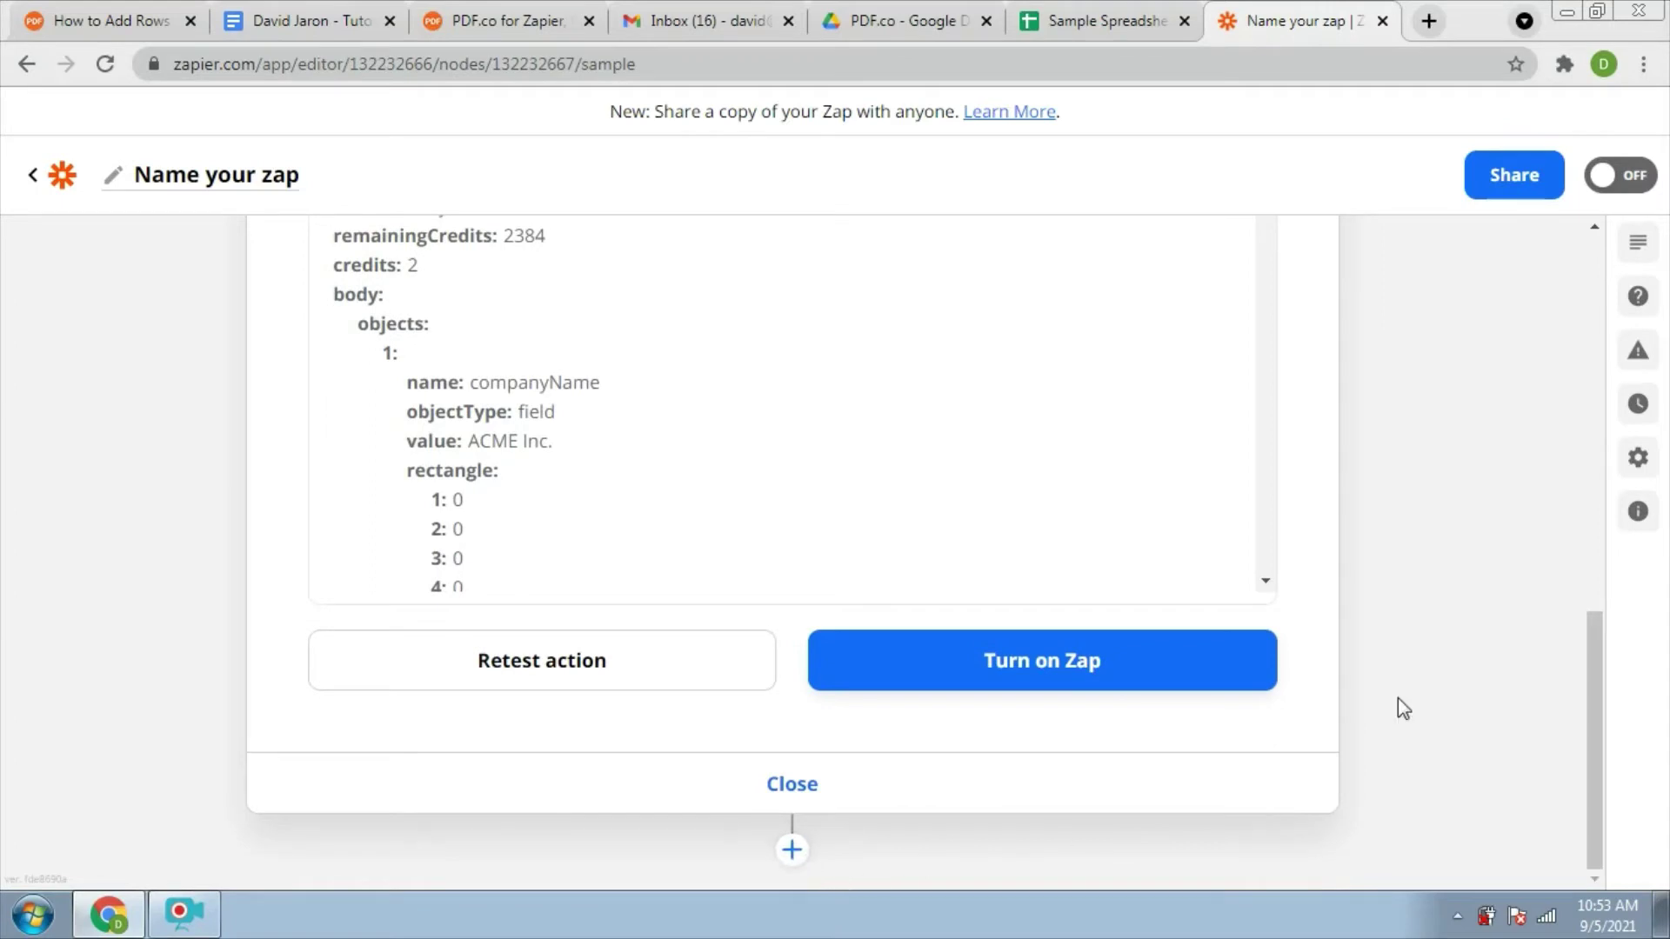
scroll(1597, 561, up, 3)
drag(1597, 561, 1579, 767)
Add a Google Sheets step using the Create Spreadsheet Row(s) event
click(791, 850)
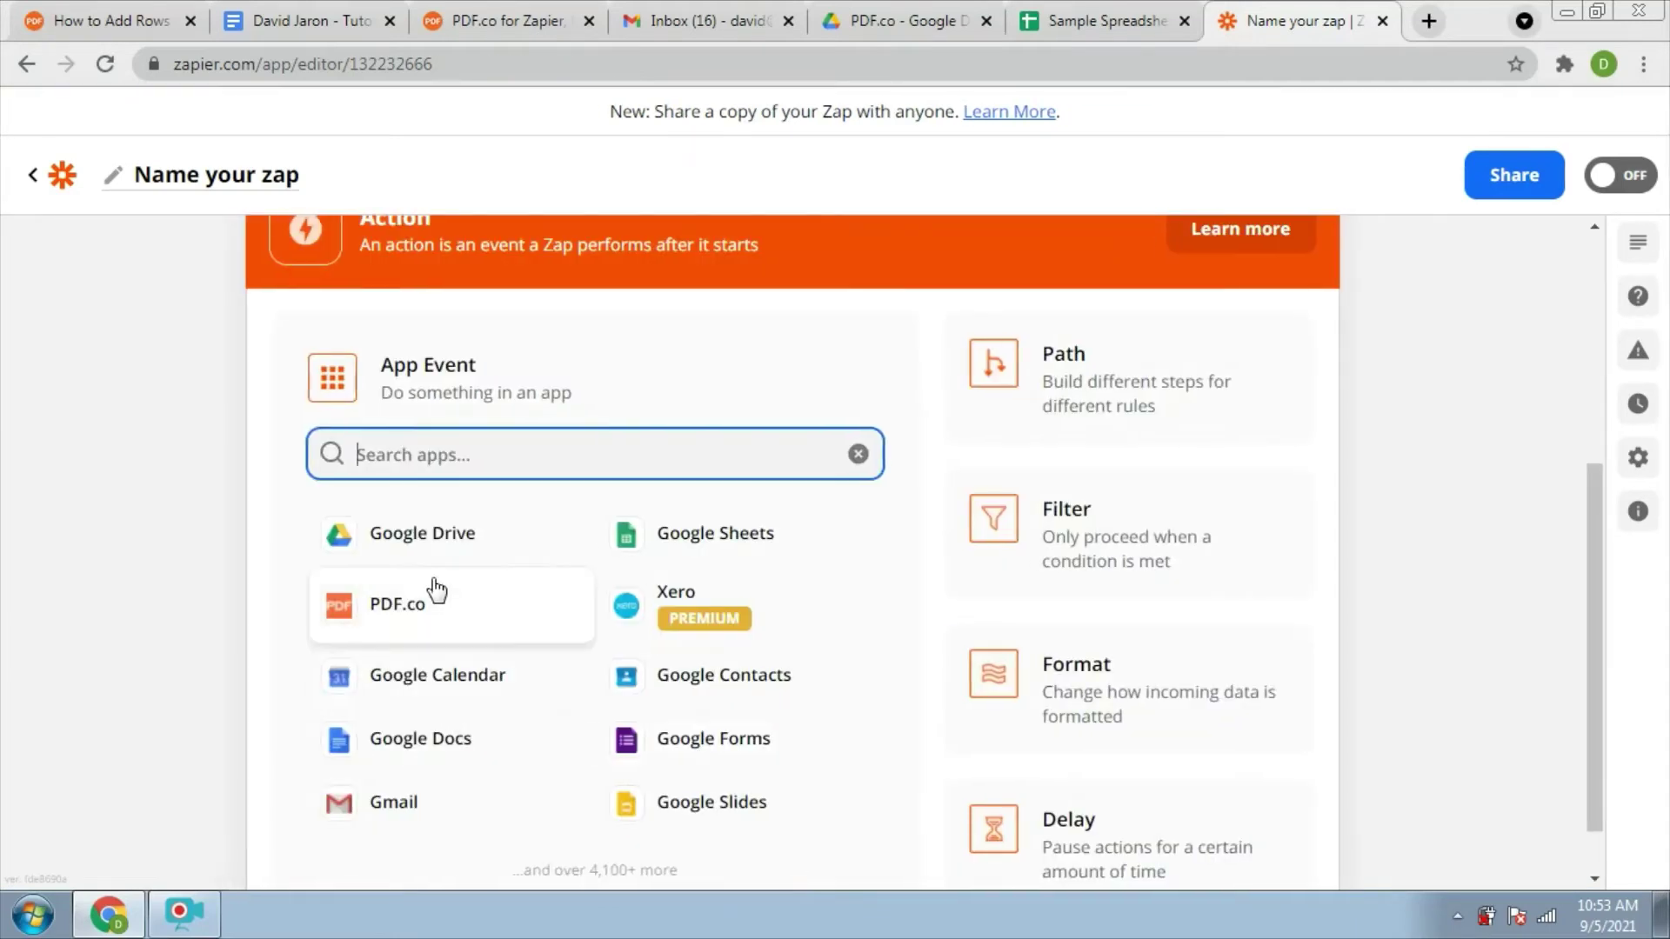
key(ctrl+plus)
key(ctrl+plus)
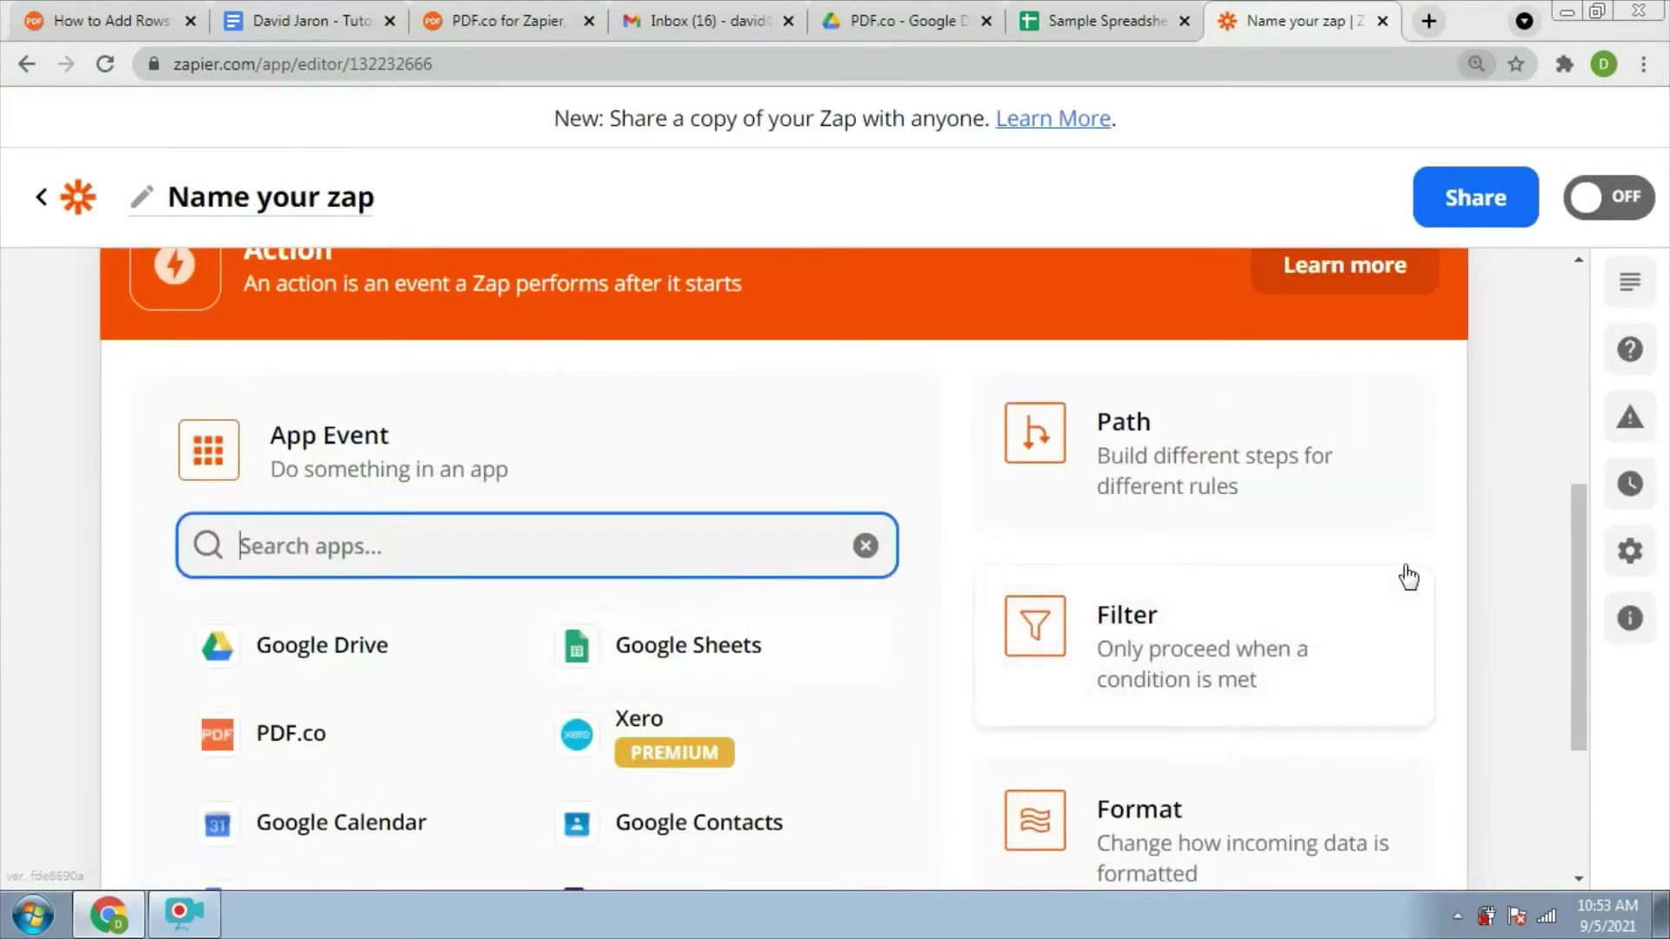
click(670, 644)
key(ctrl+0)
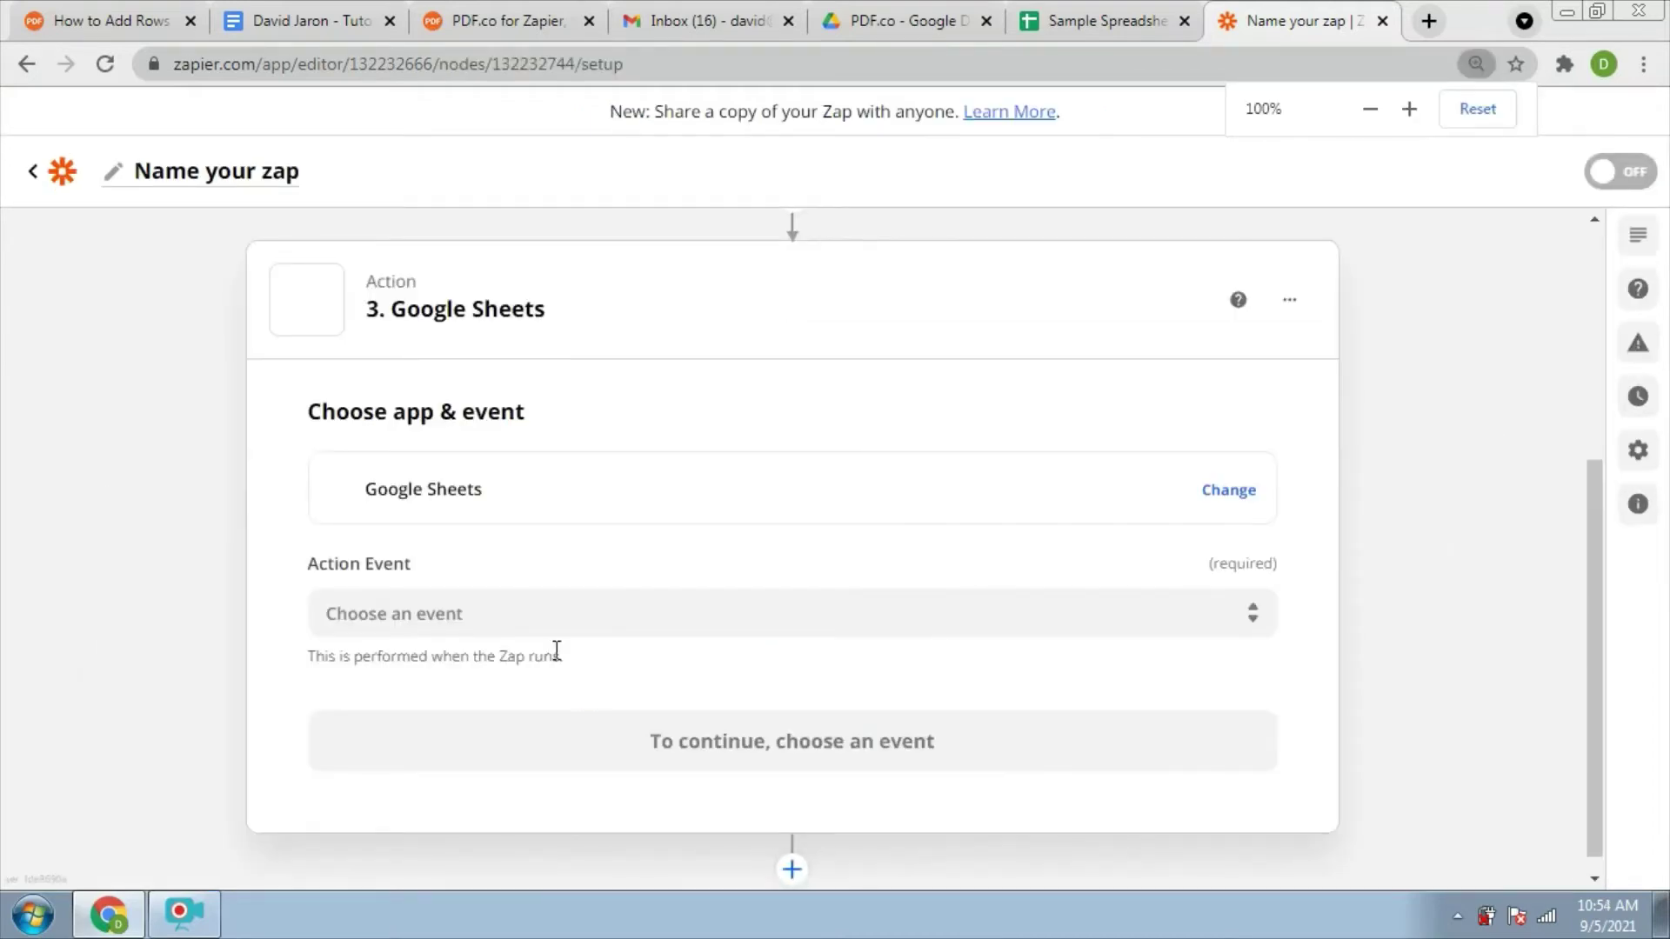
click(445, 612)
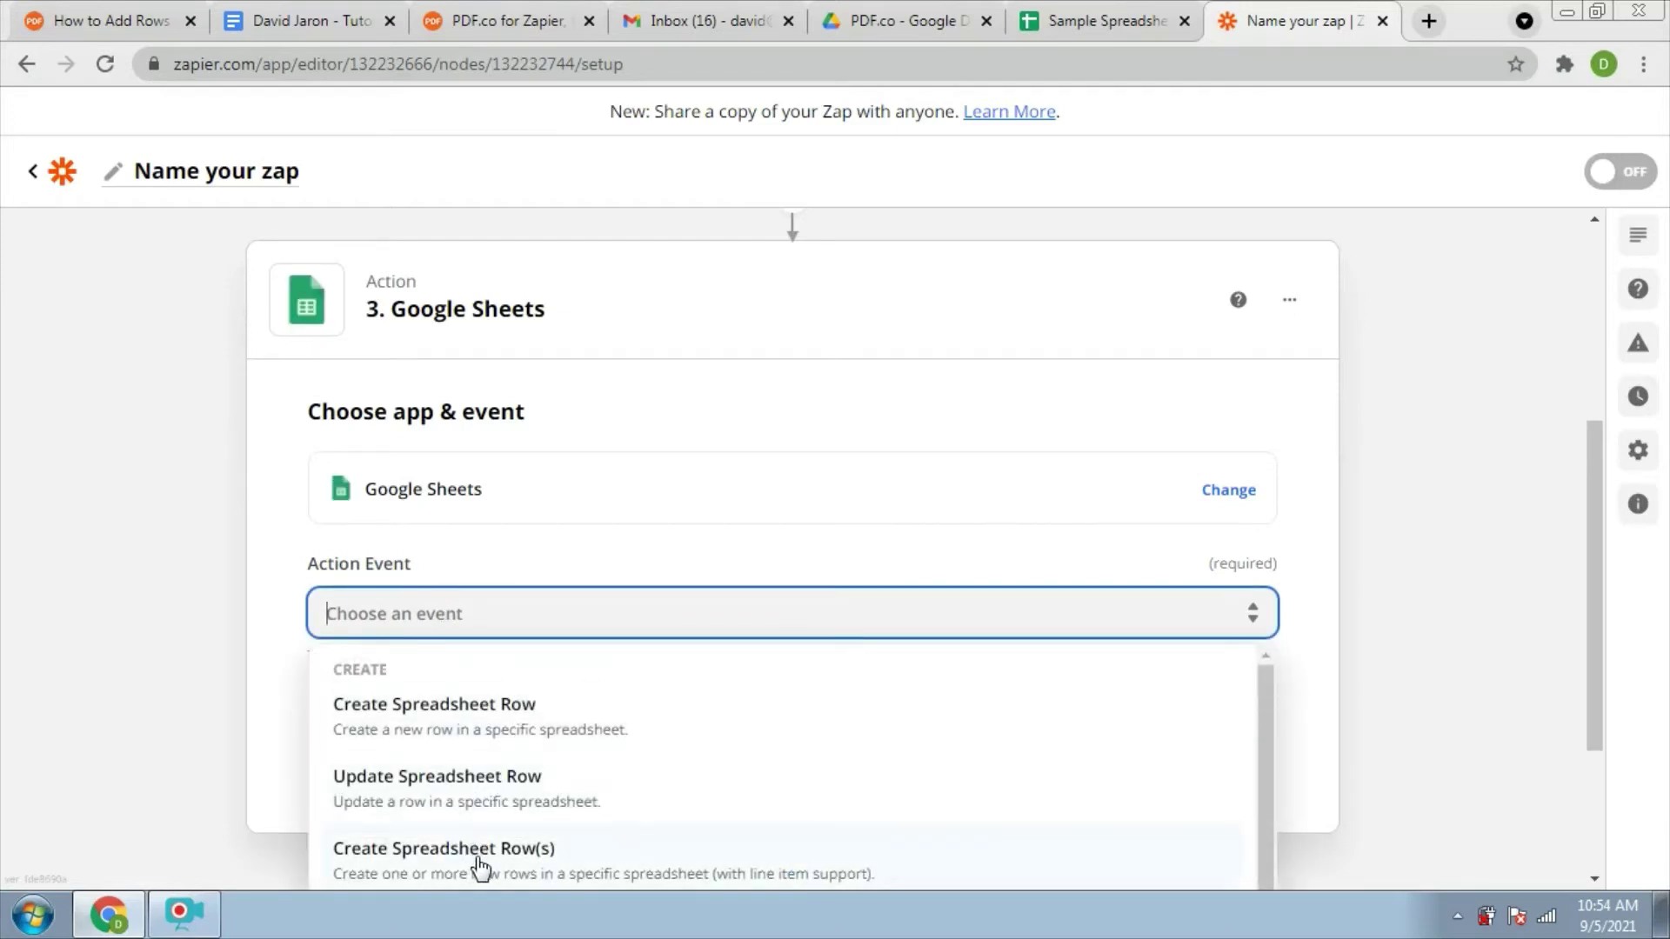
click(480, 861)
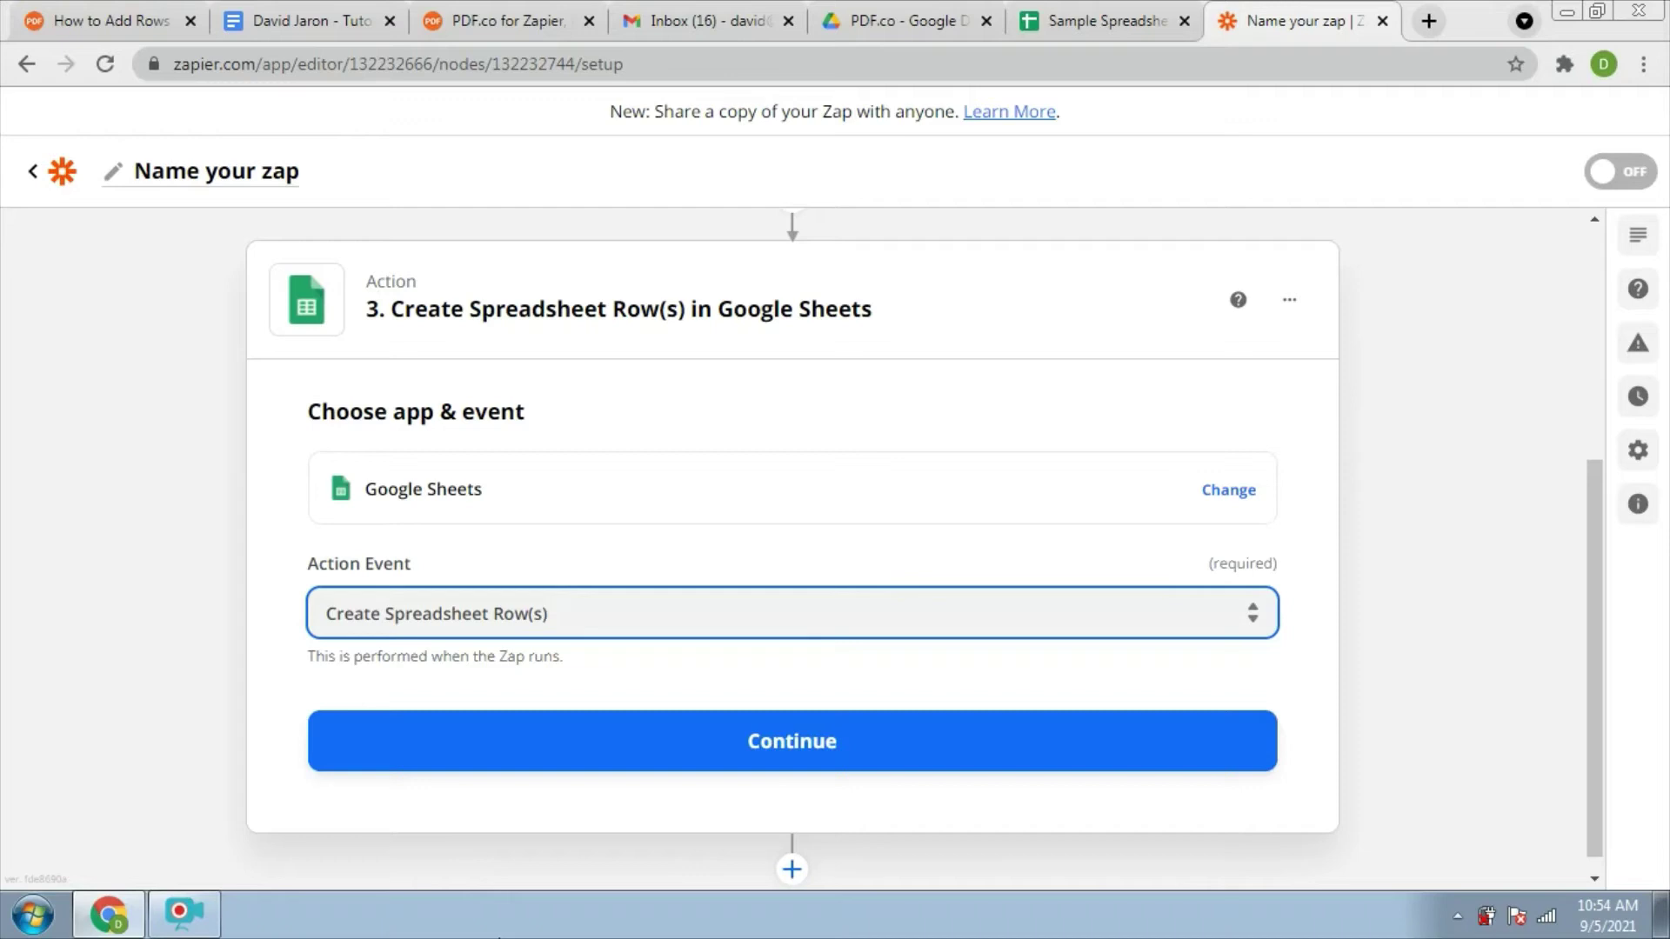
click(807, 743)
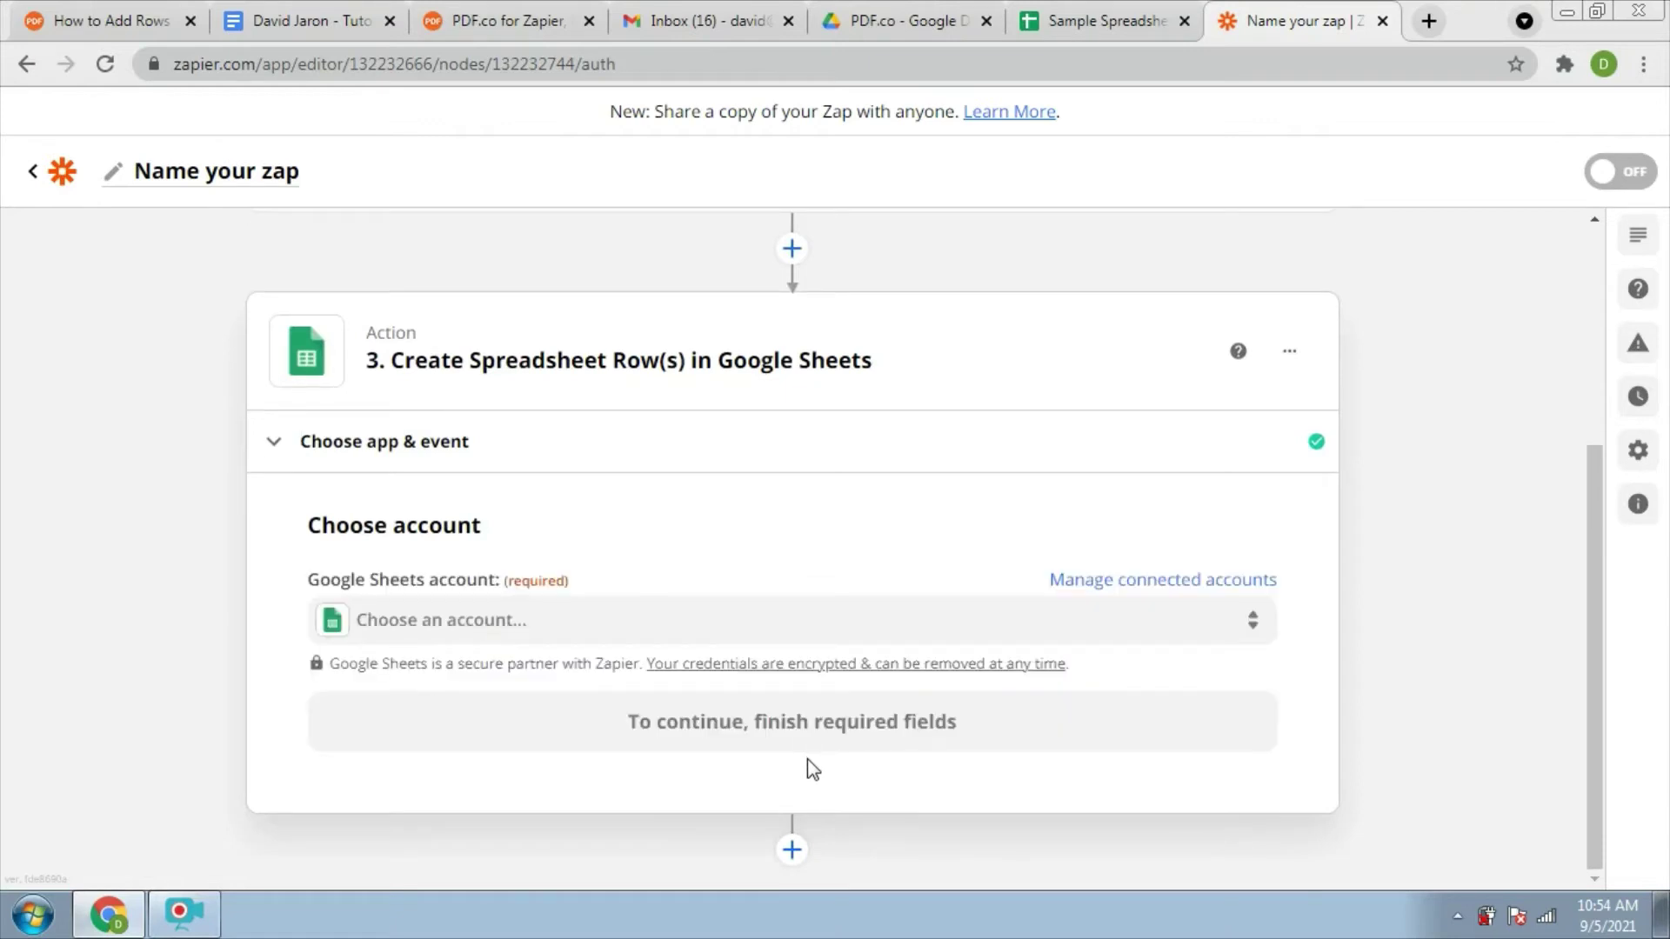
Select the already connected Google Sheets account for the Create Spreadsheet Row(s) step
click(474, 624)
click(474, 627)
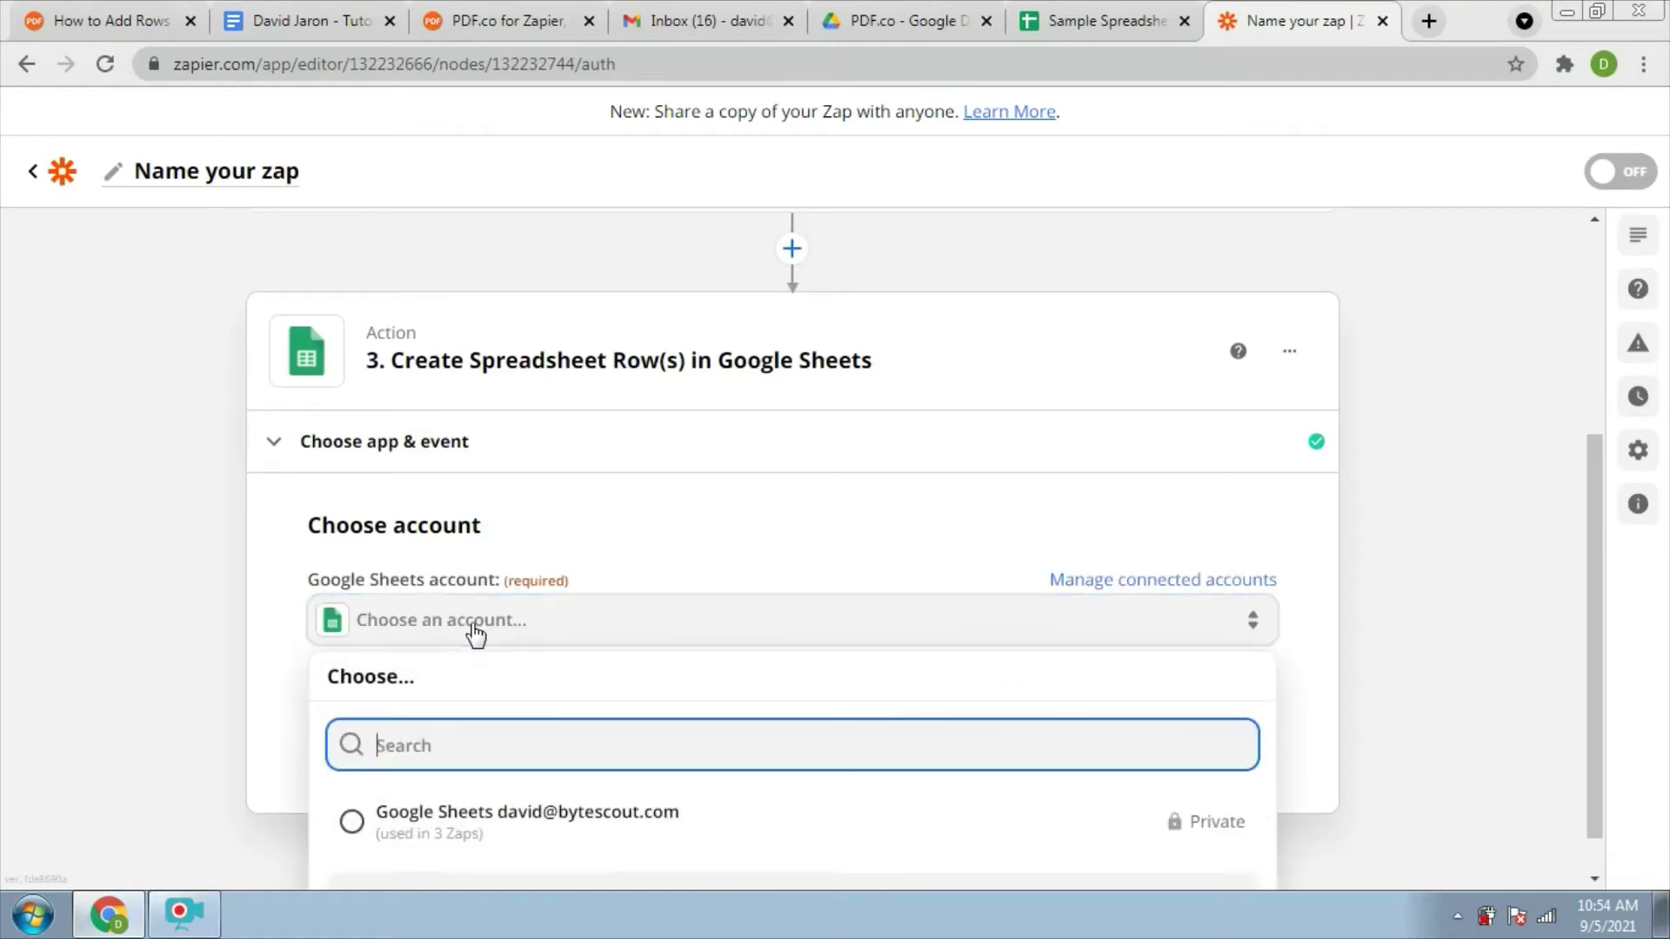
click(353, 826)
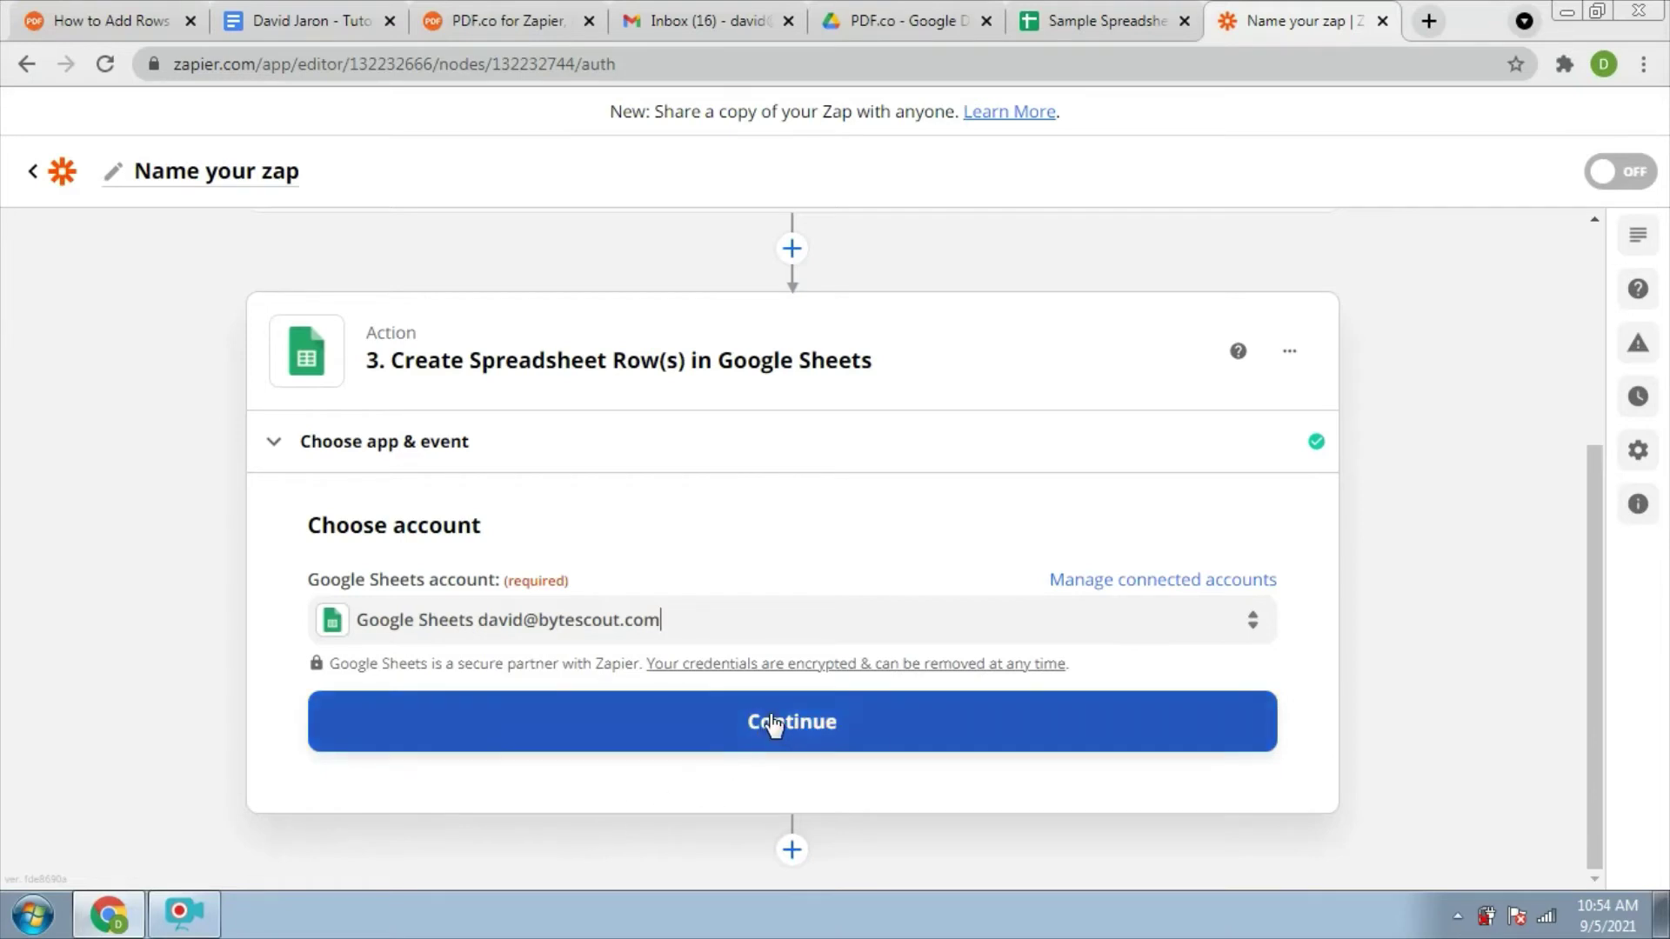
Point the Google Sheets action at Sample Spreadsheet in My Google Drive
click(773, 725)
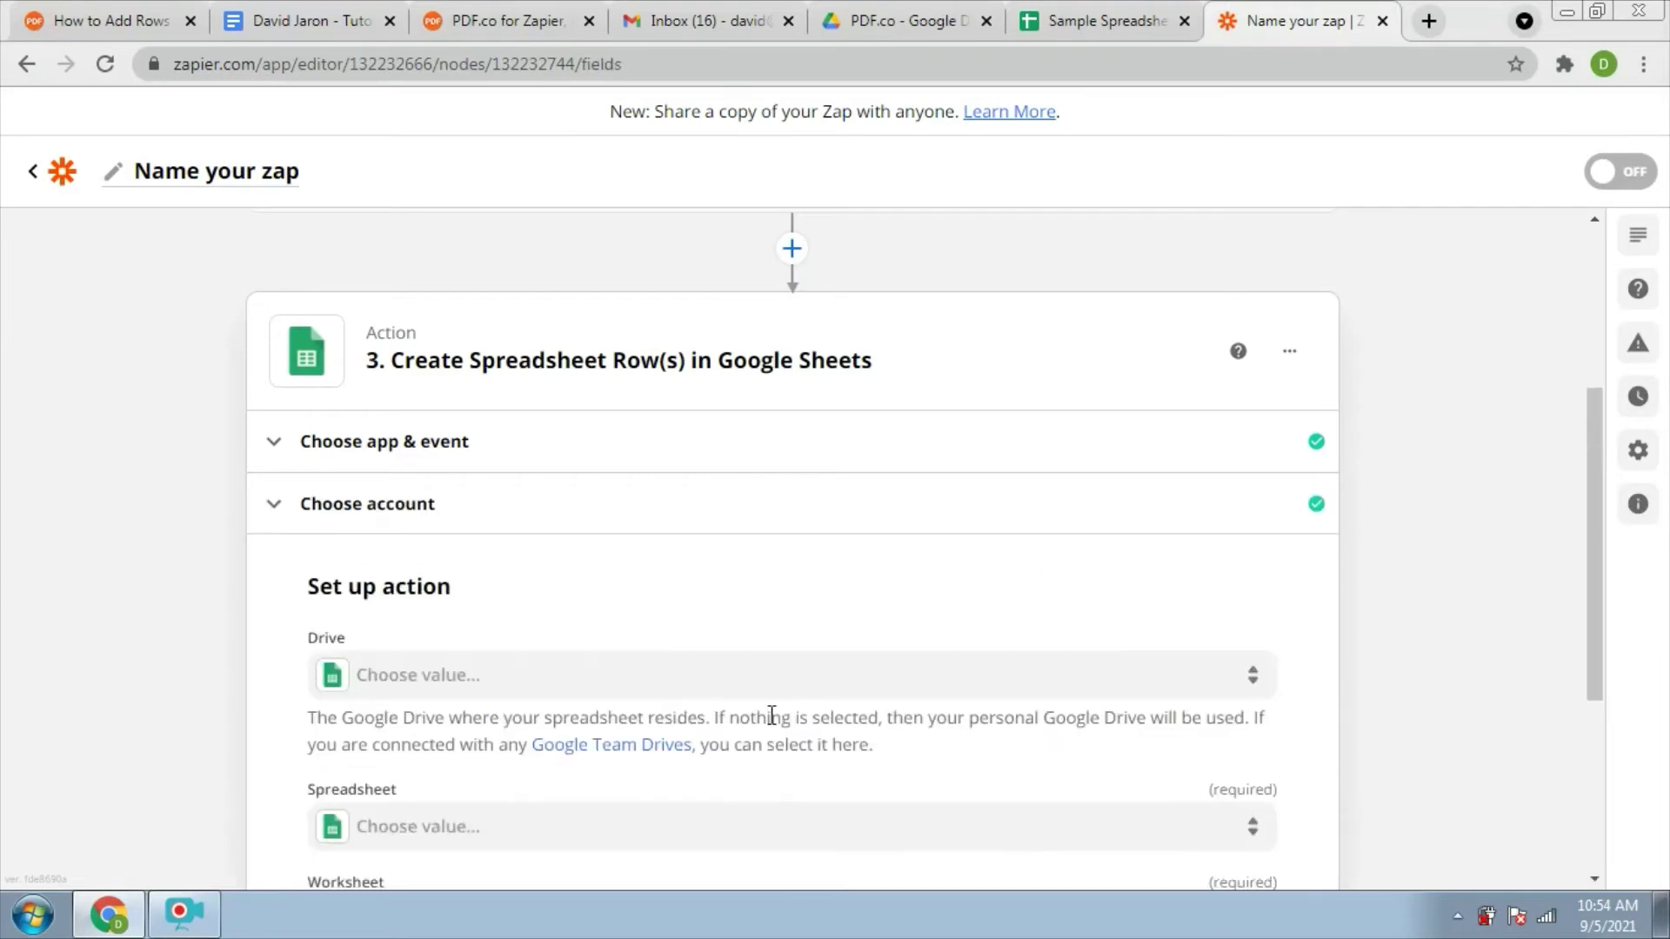
click(605, 690)
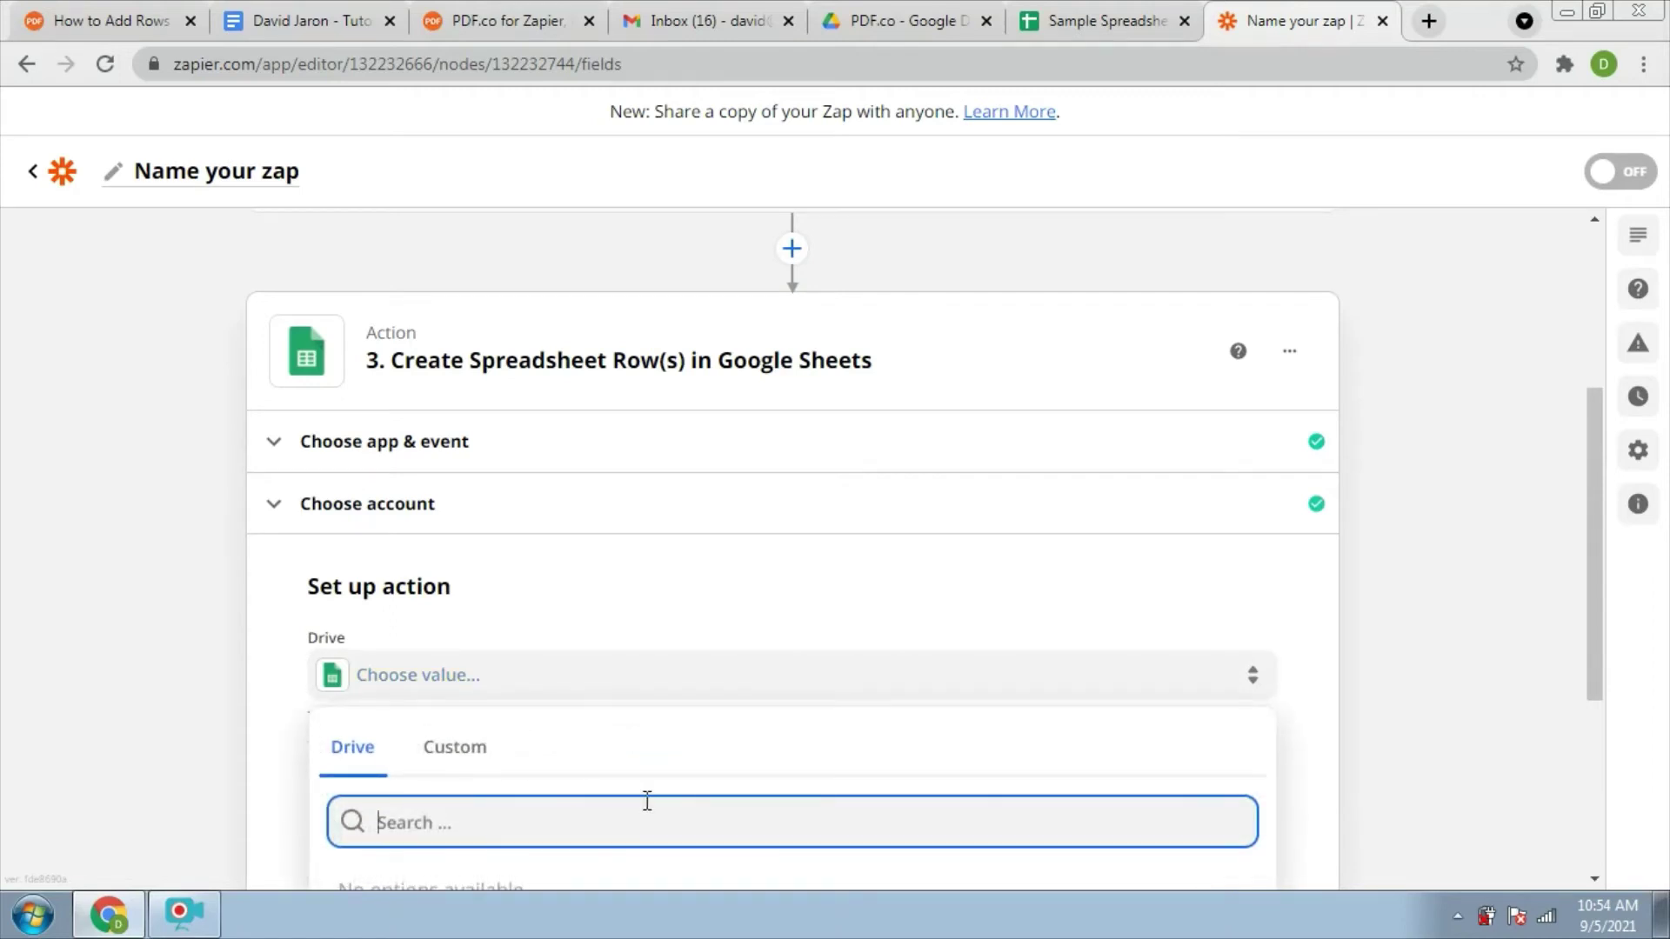
drag(1592, 477, 1588, 596)
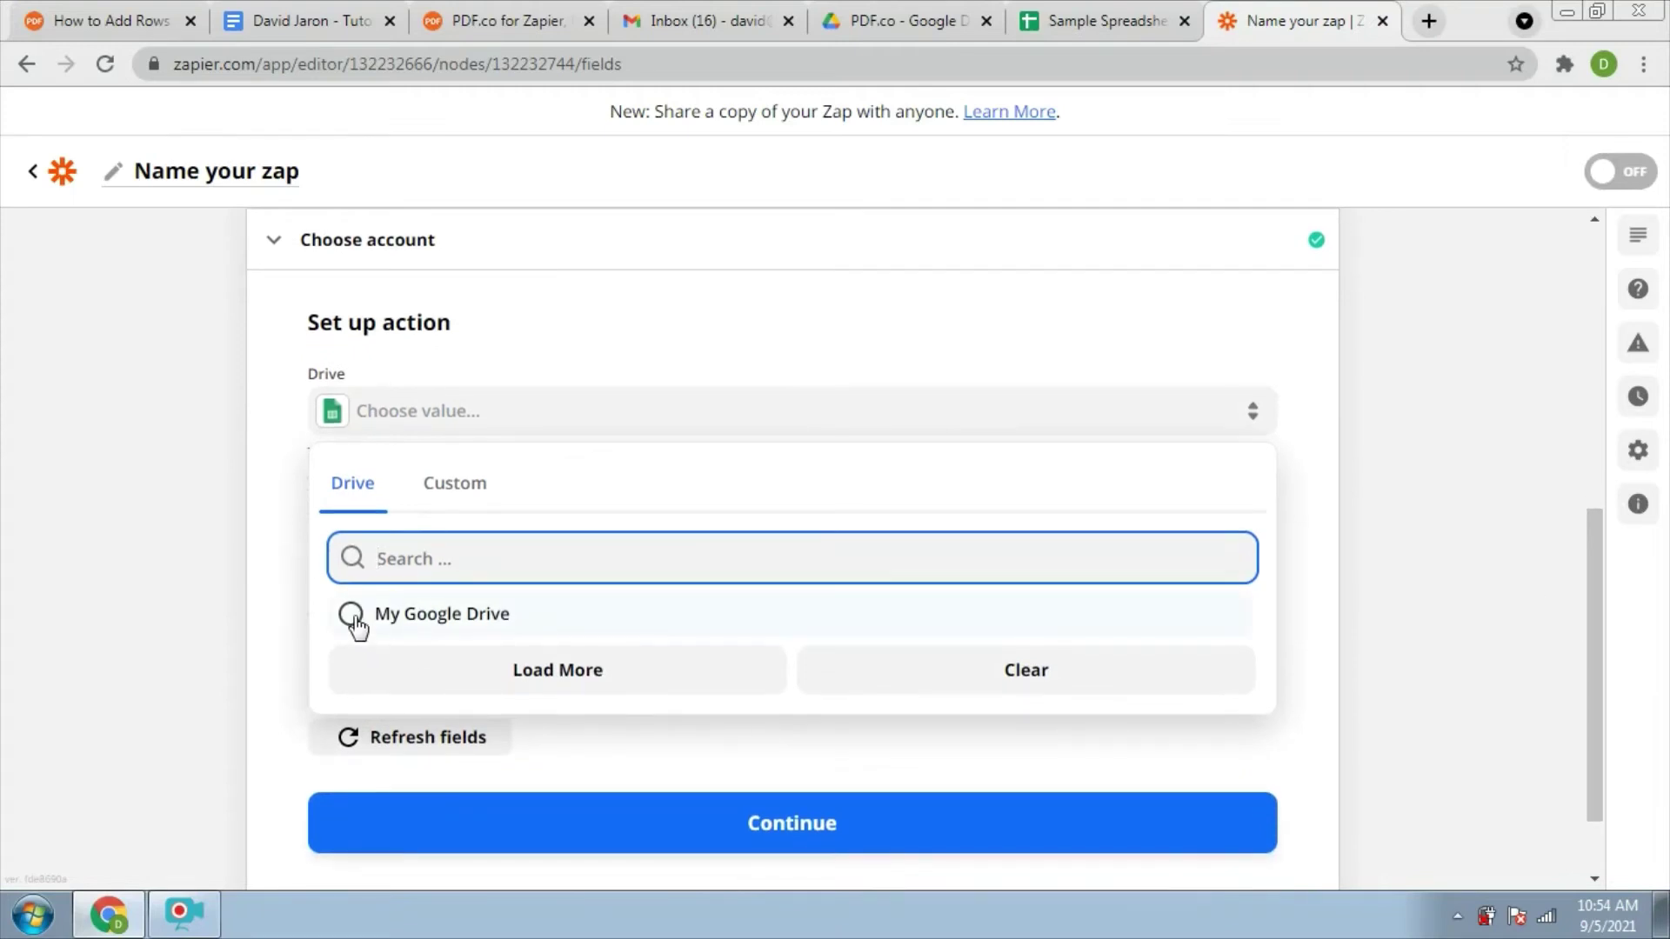
click(352, 616)
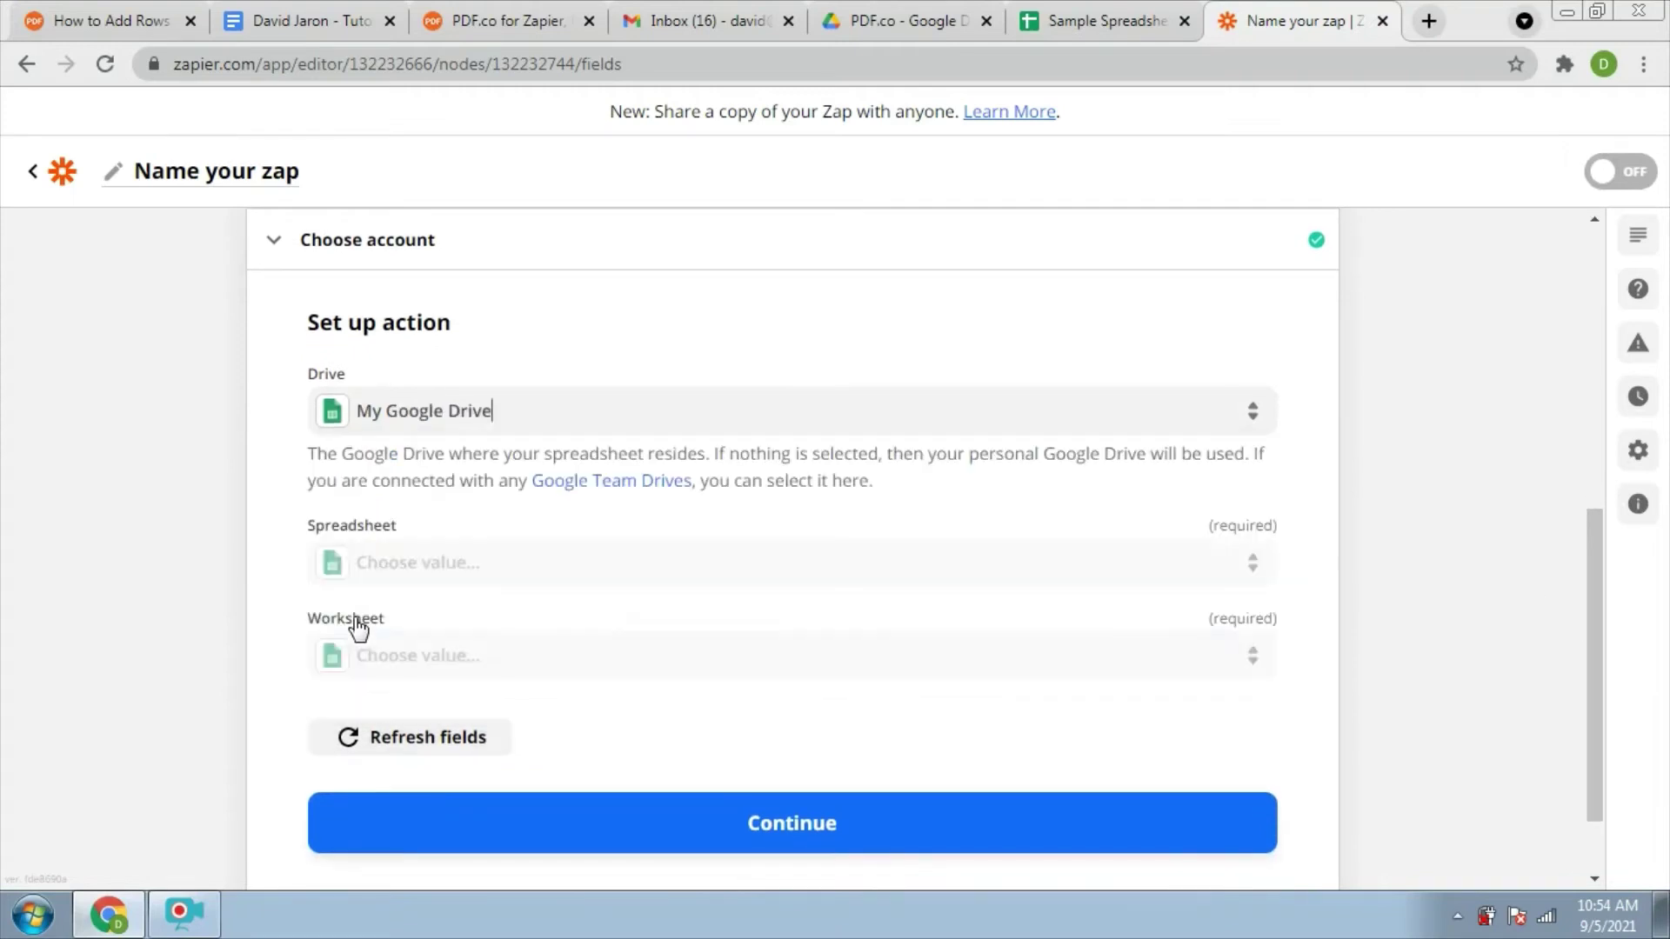
click(453, 569)
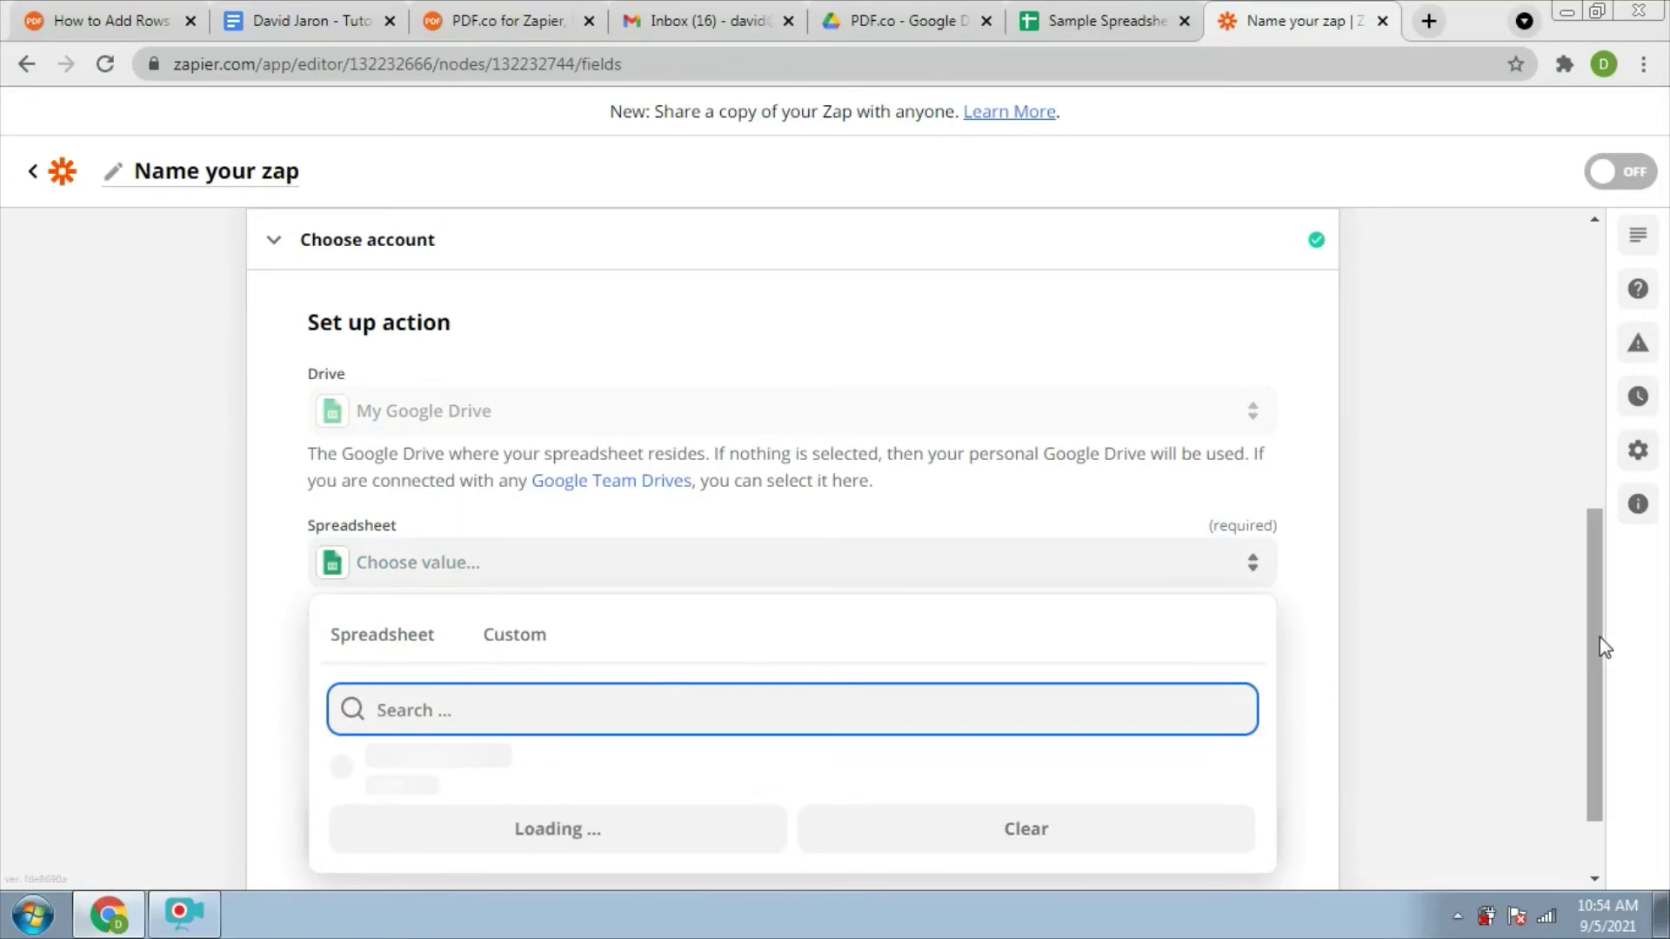
drag(1599, 701, 1597, 763)
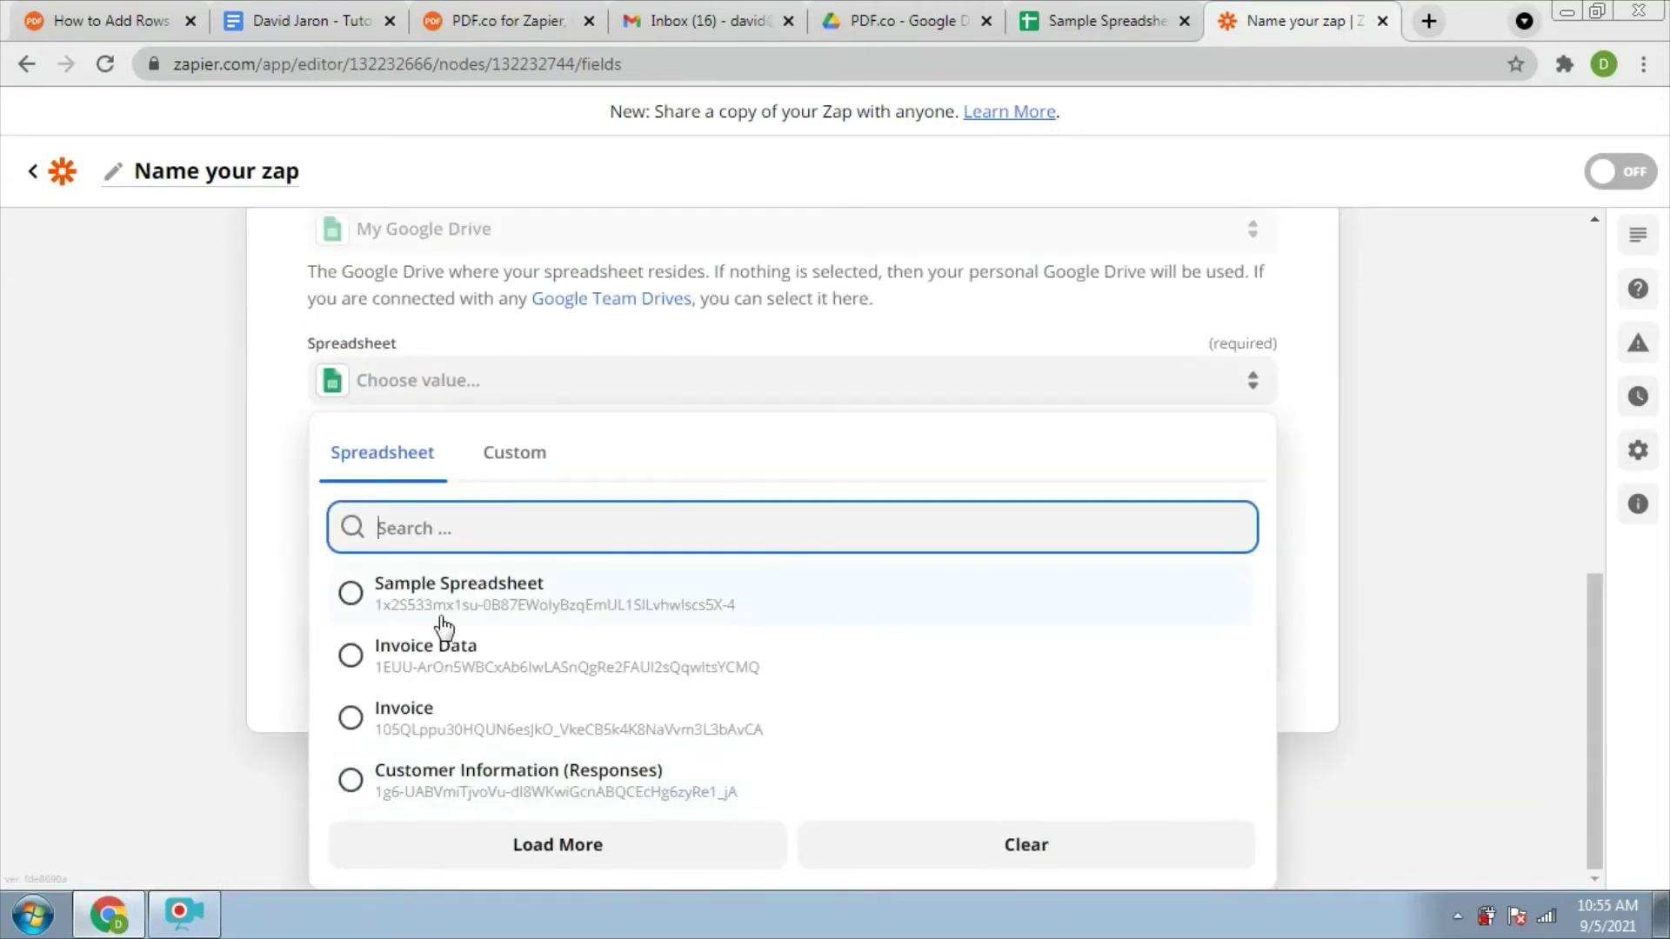
click(349, 592)
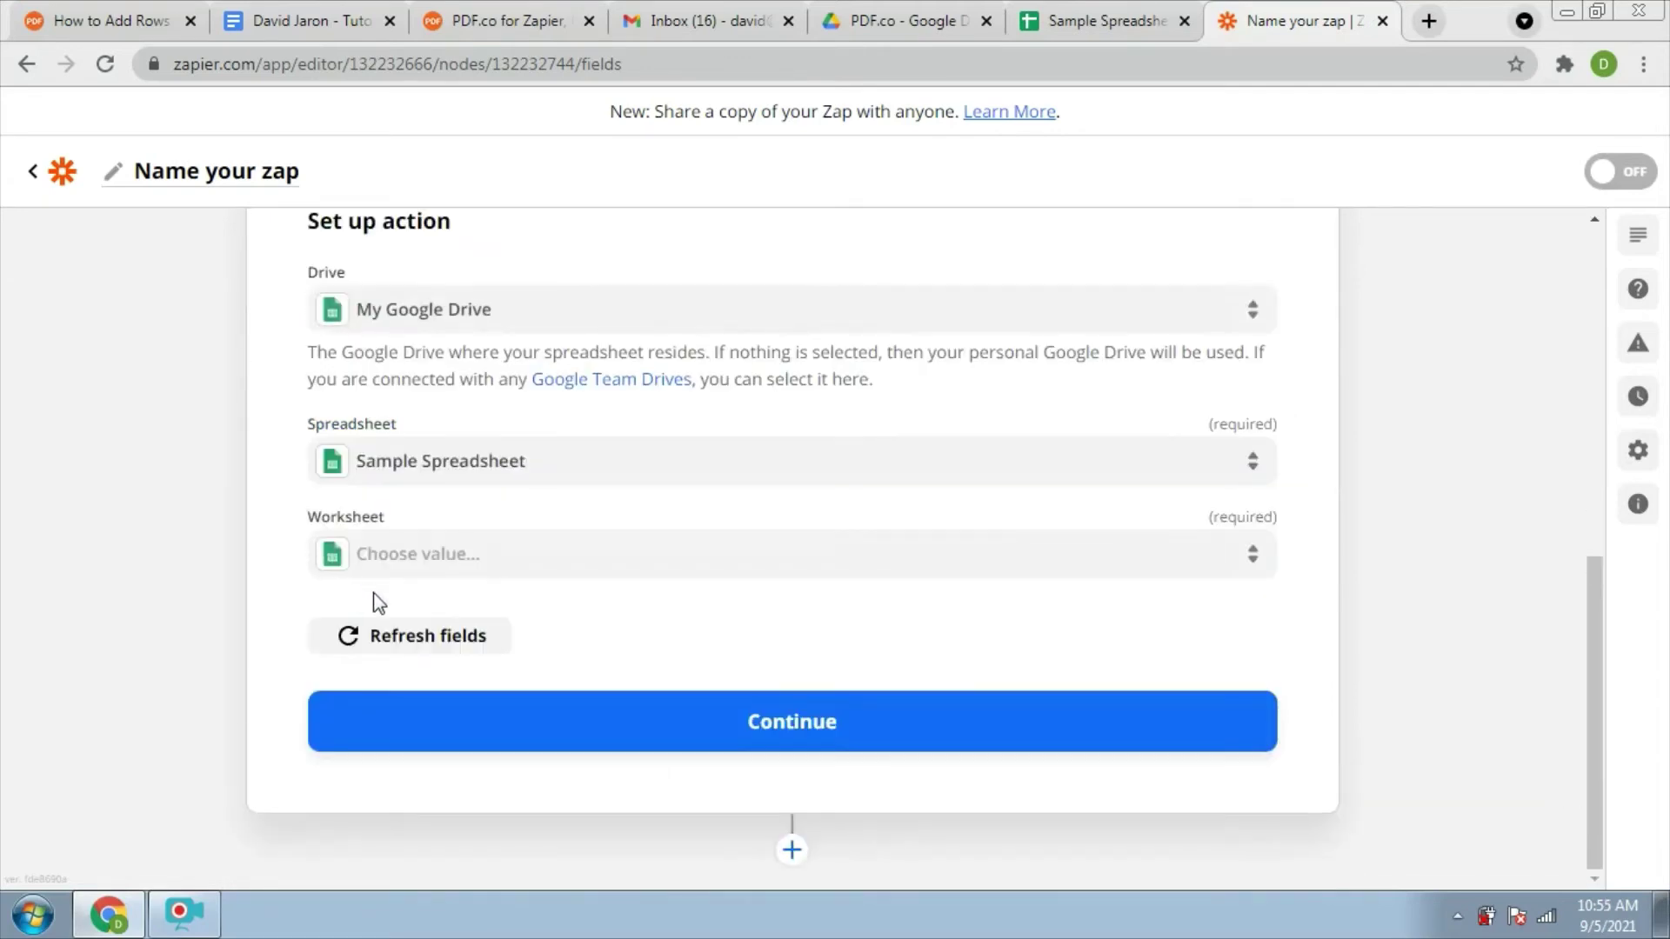
click(403, 553)
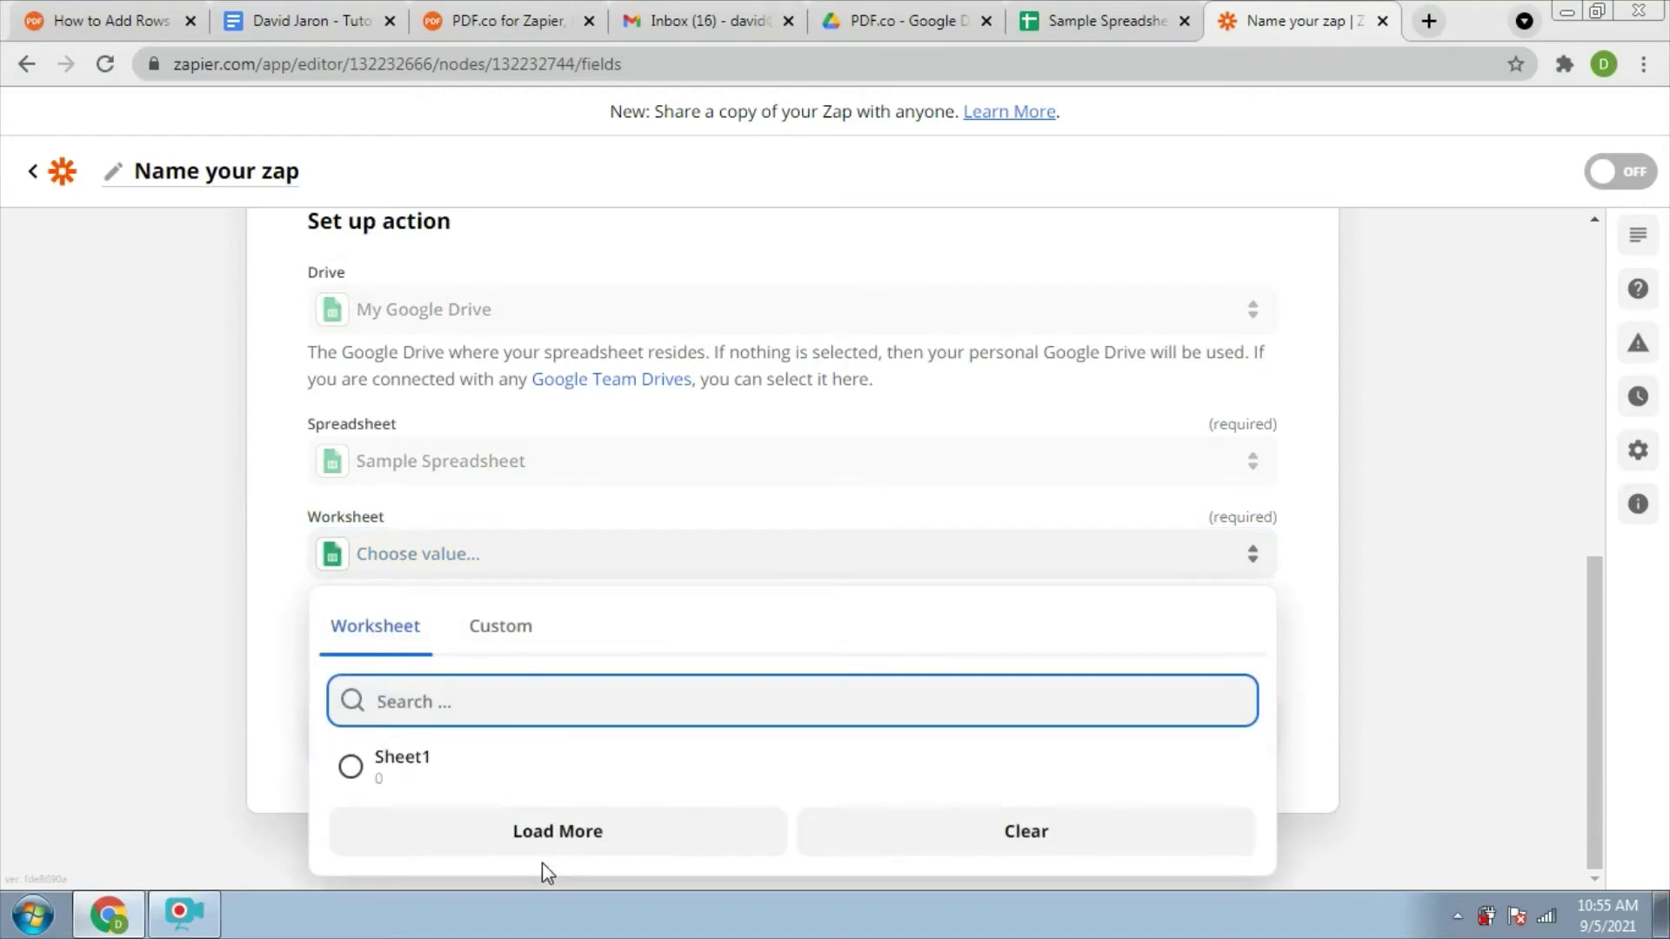
Choose Sheet1 and map Quantity to PDF.co's Body Object10 Rows Column1 Value (2, 5, 1, 1, 10)
click(351, 768)
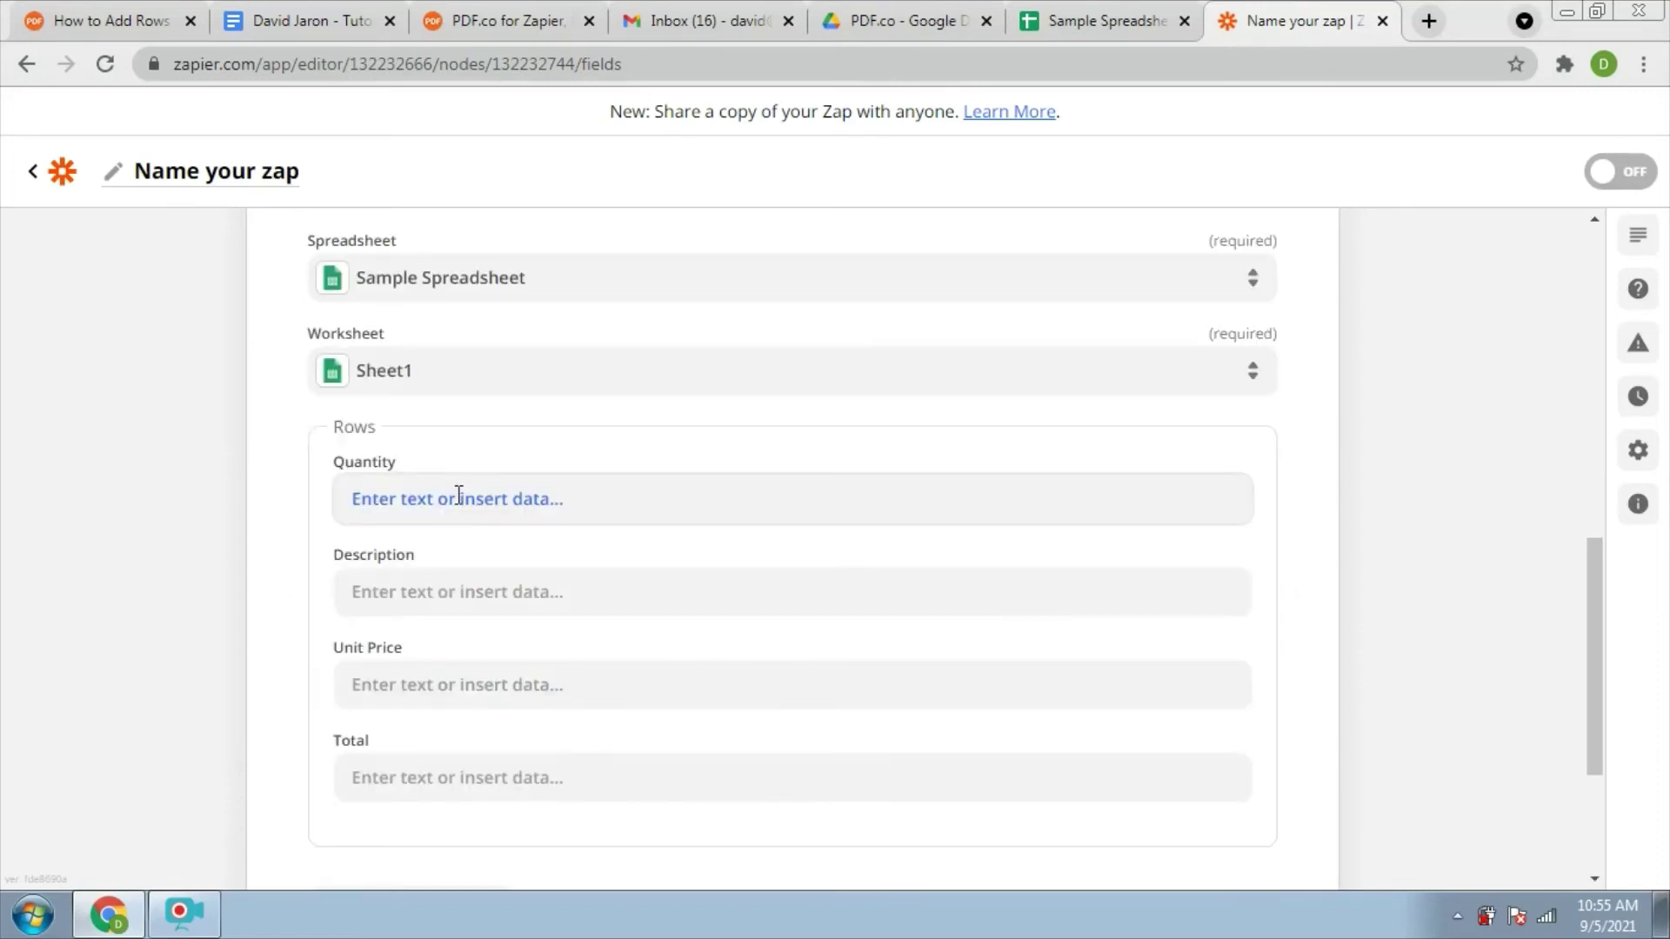
click(458, 495)
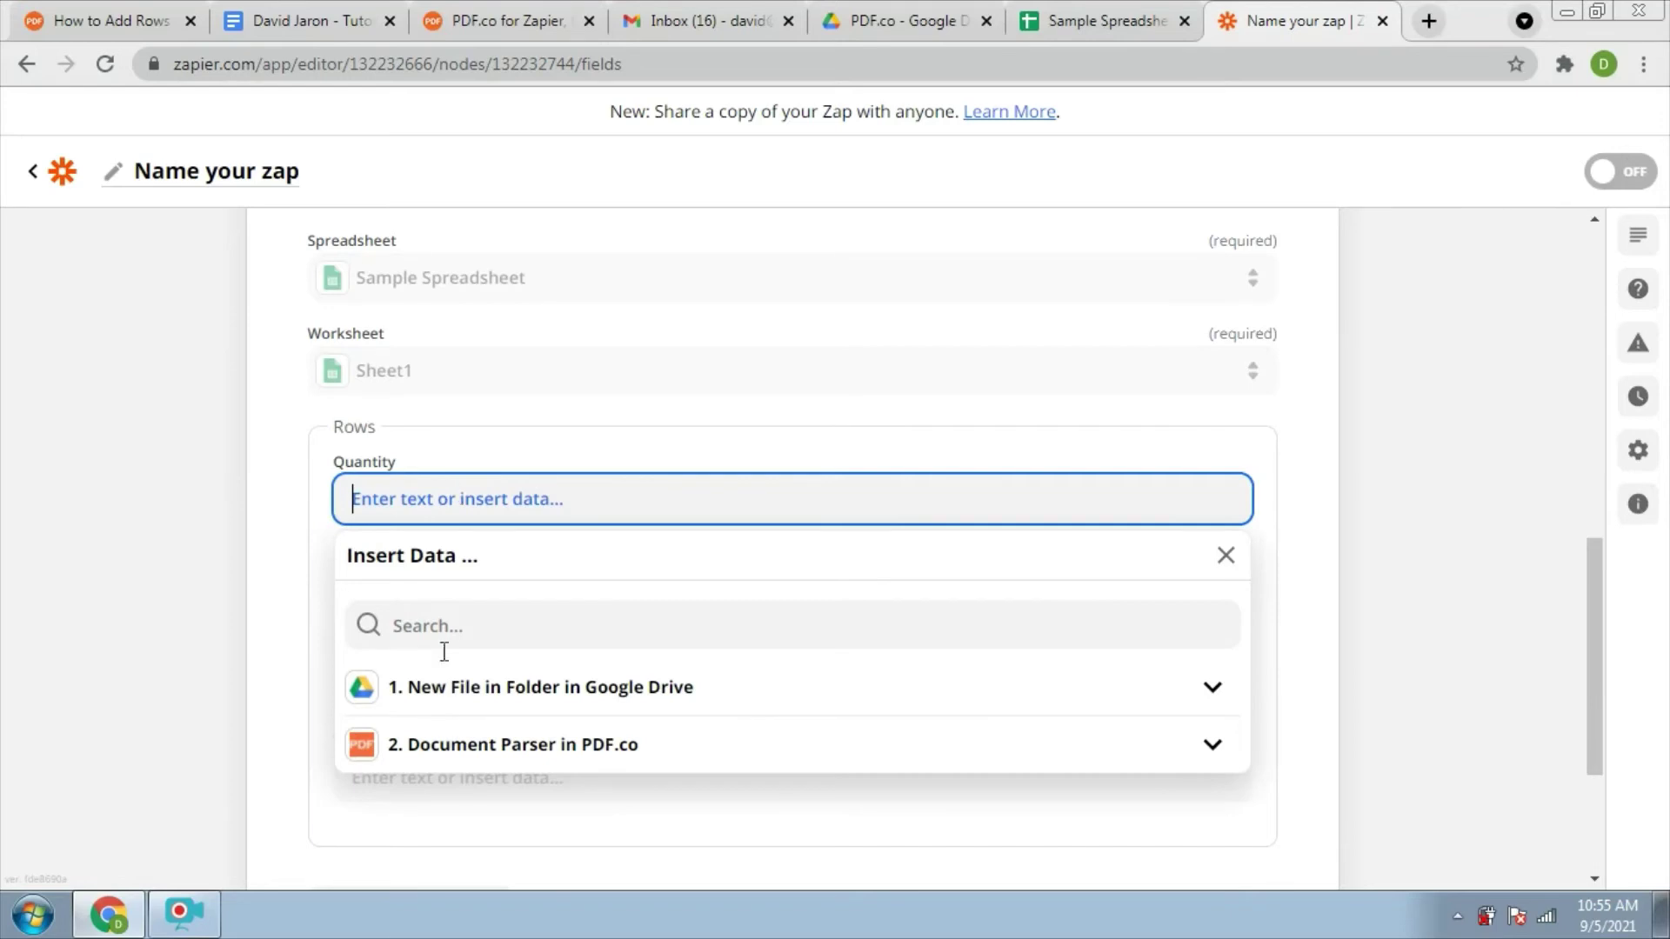
click(477, 758)
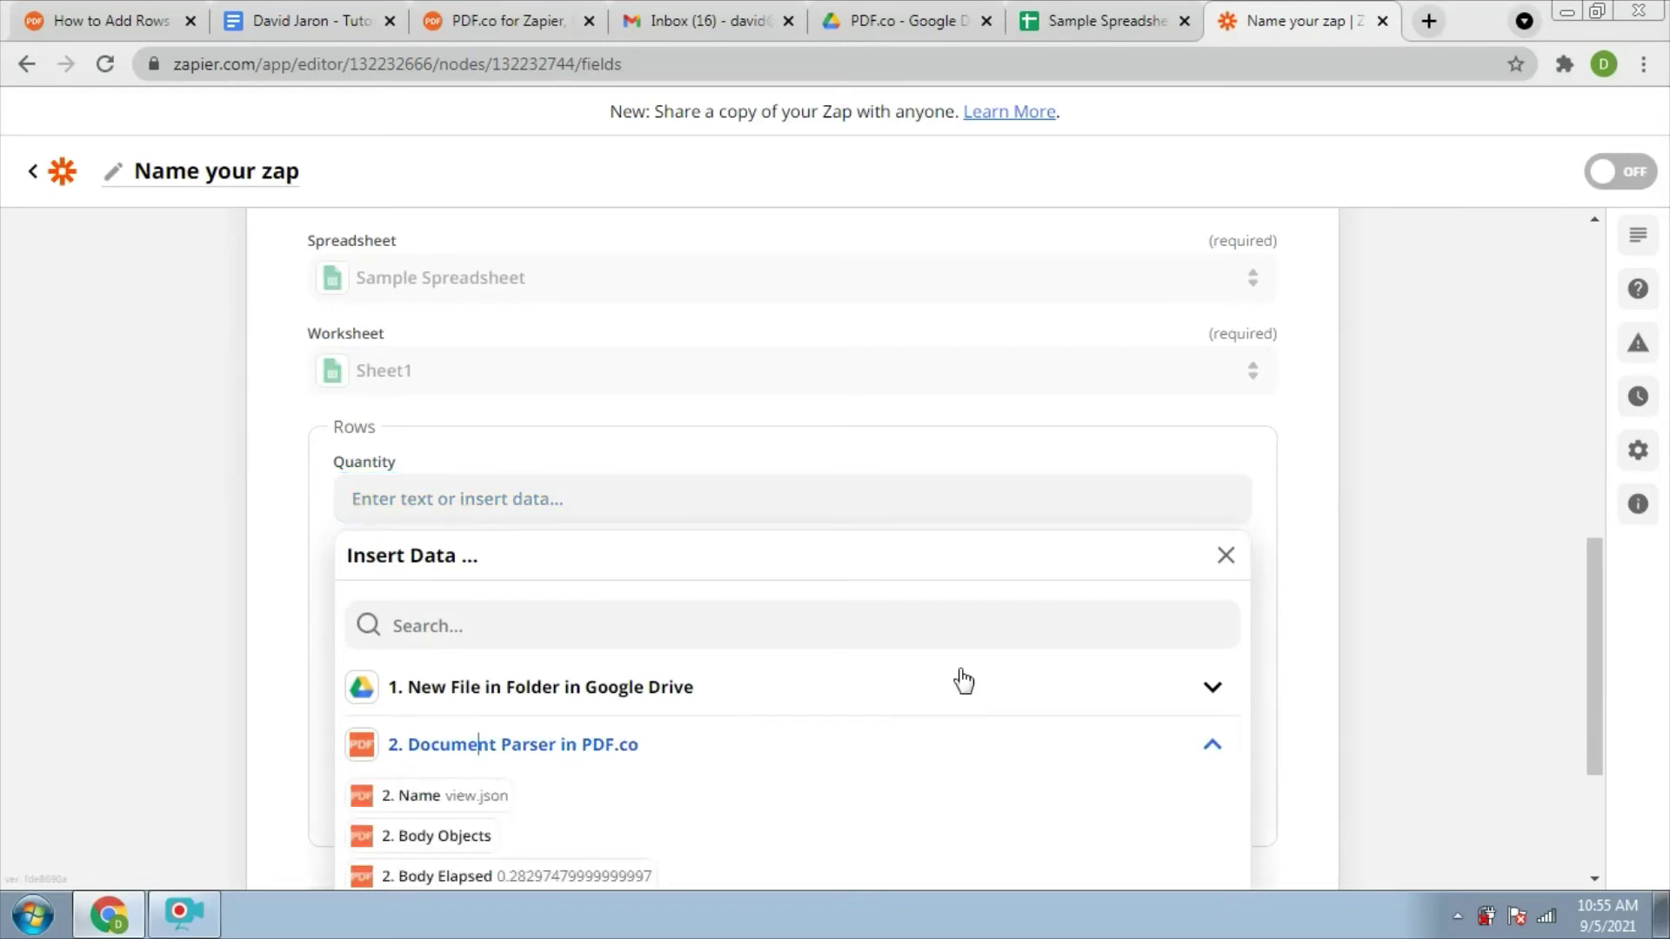
drag(1588, 663, 1578, 781)
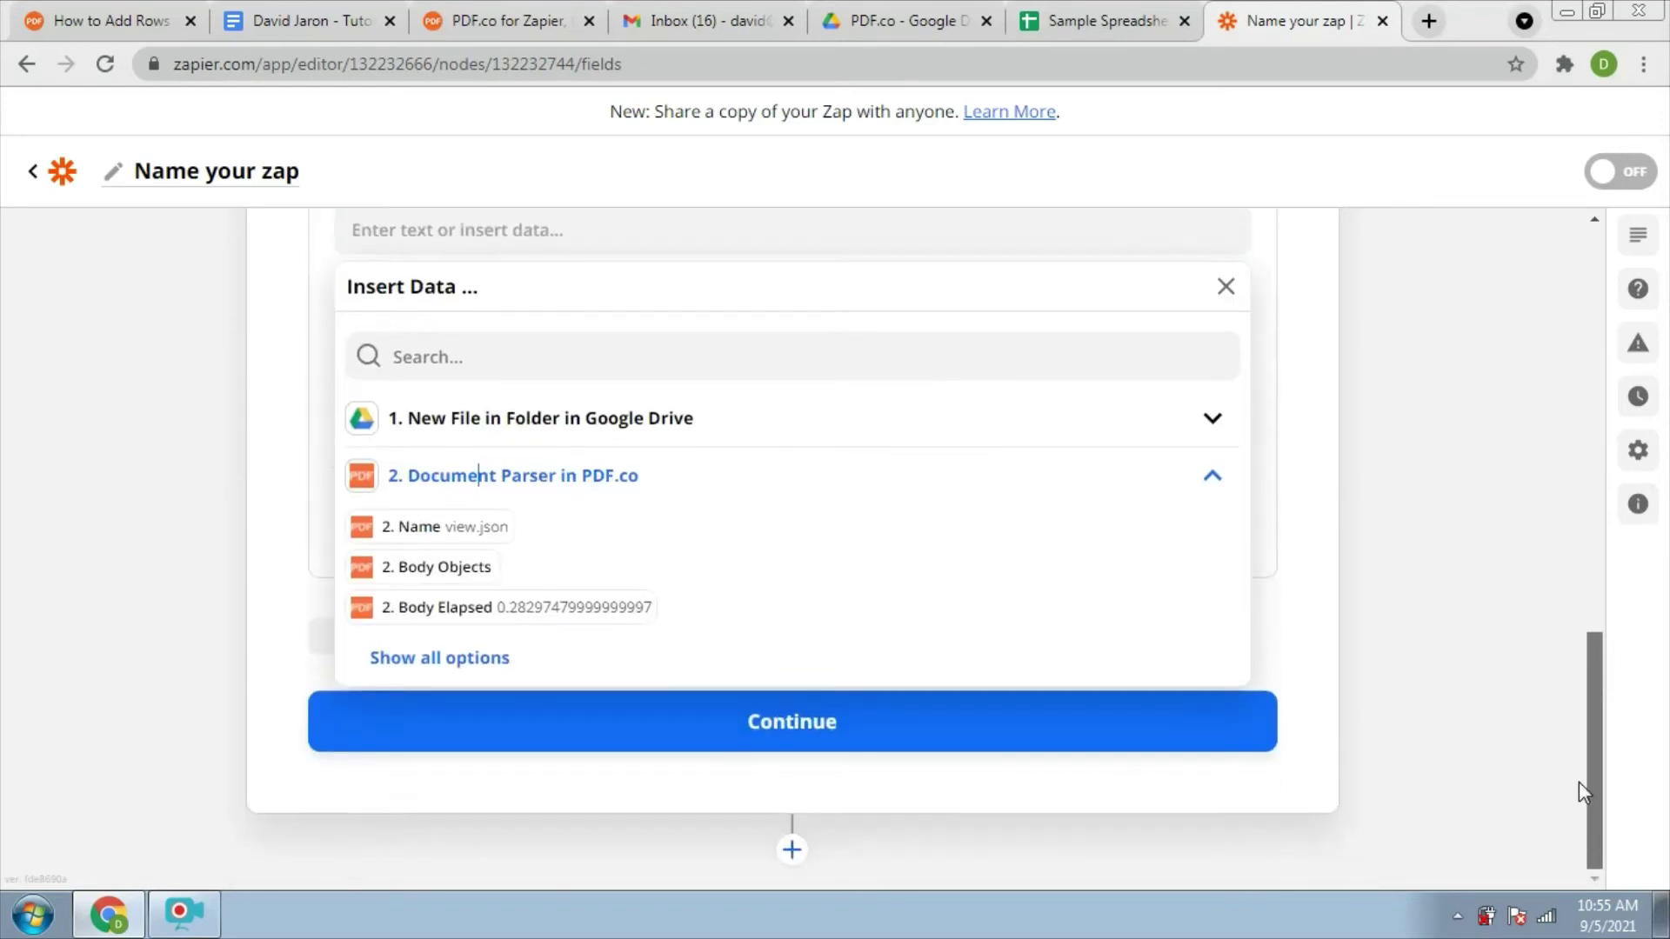
click(477, 659)
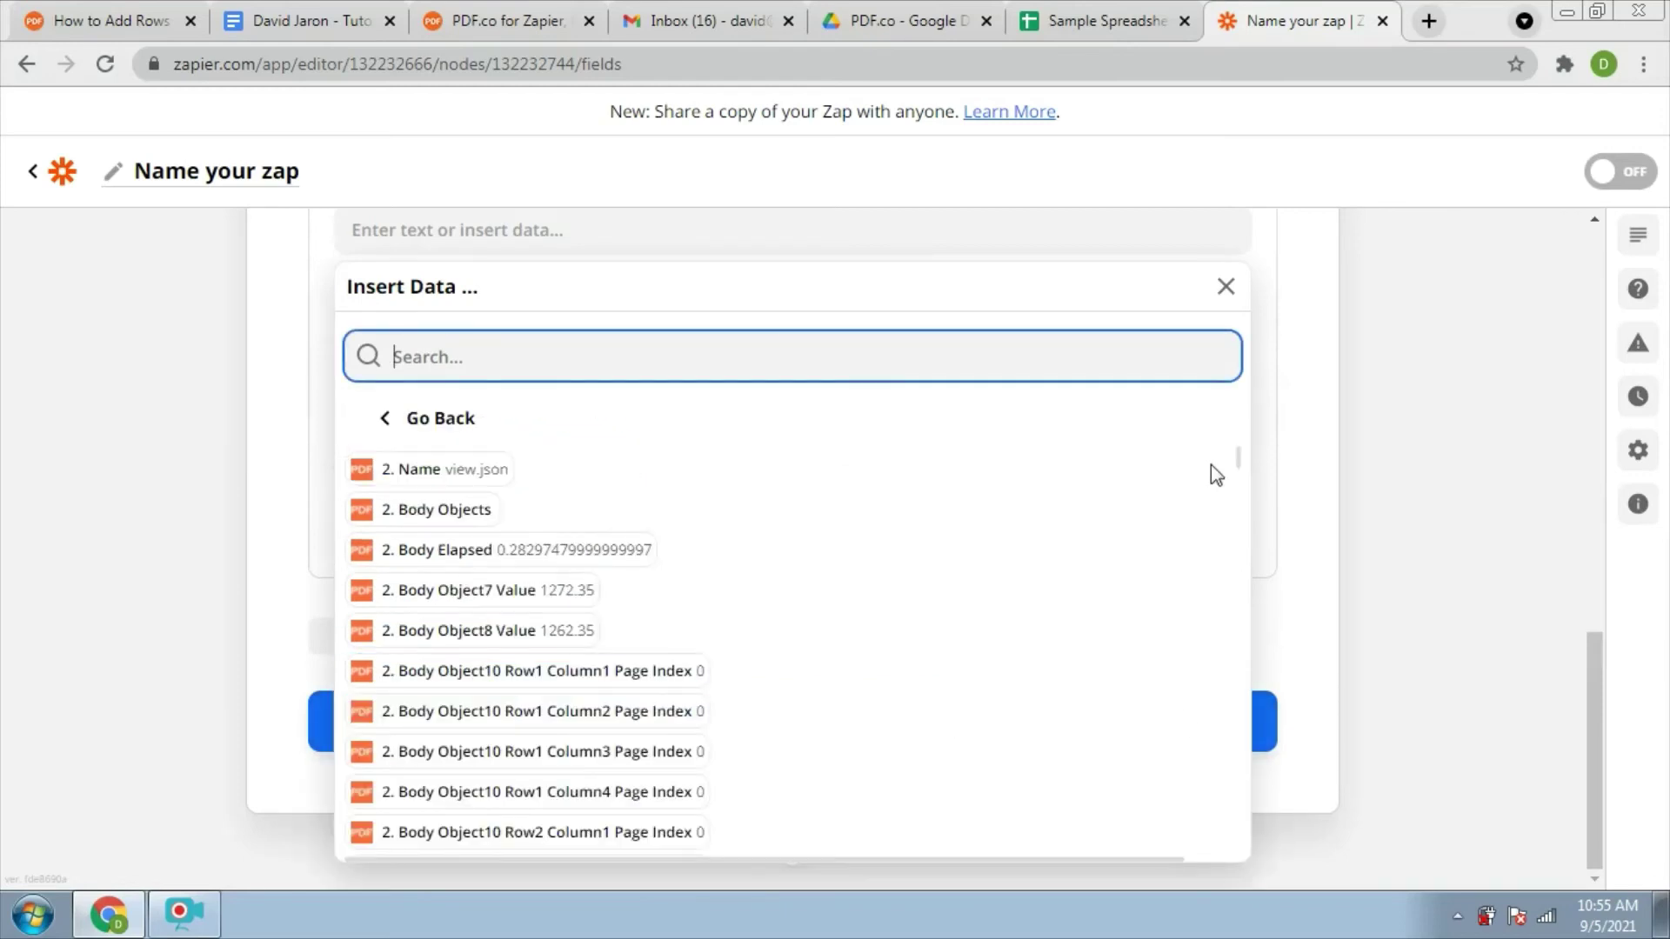
drag(1216, 474, 1197, 597)
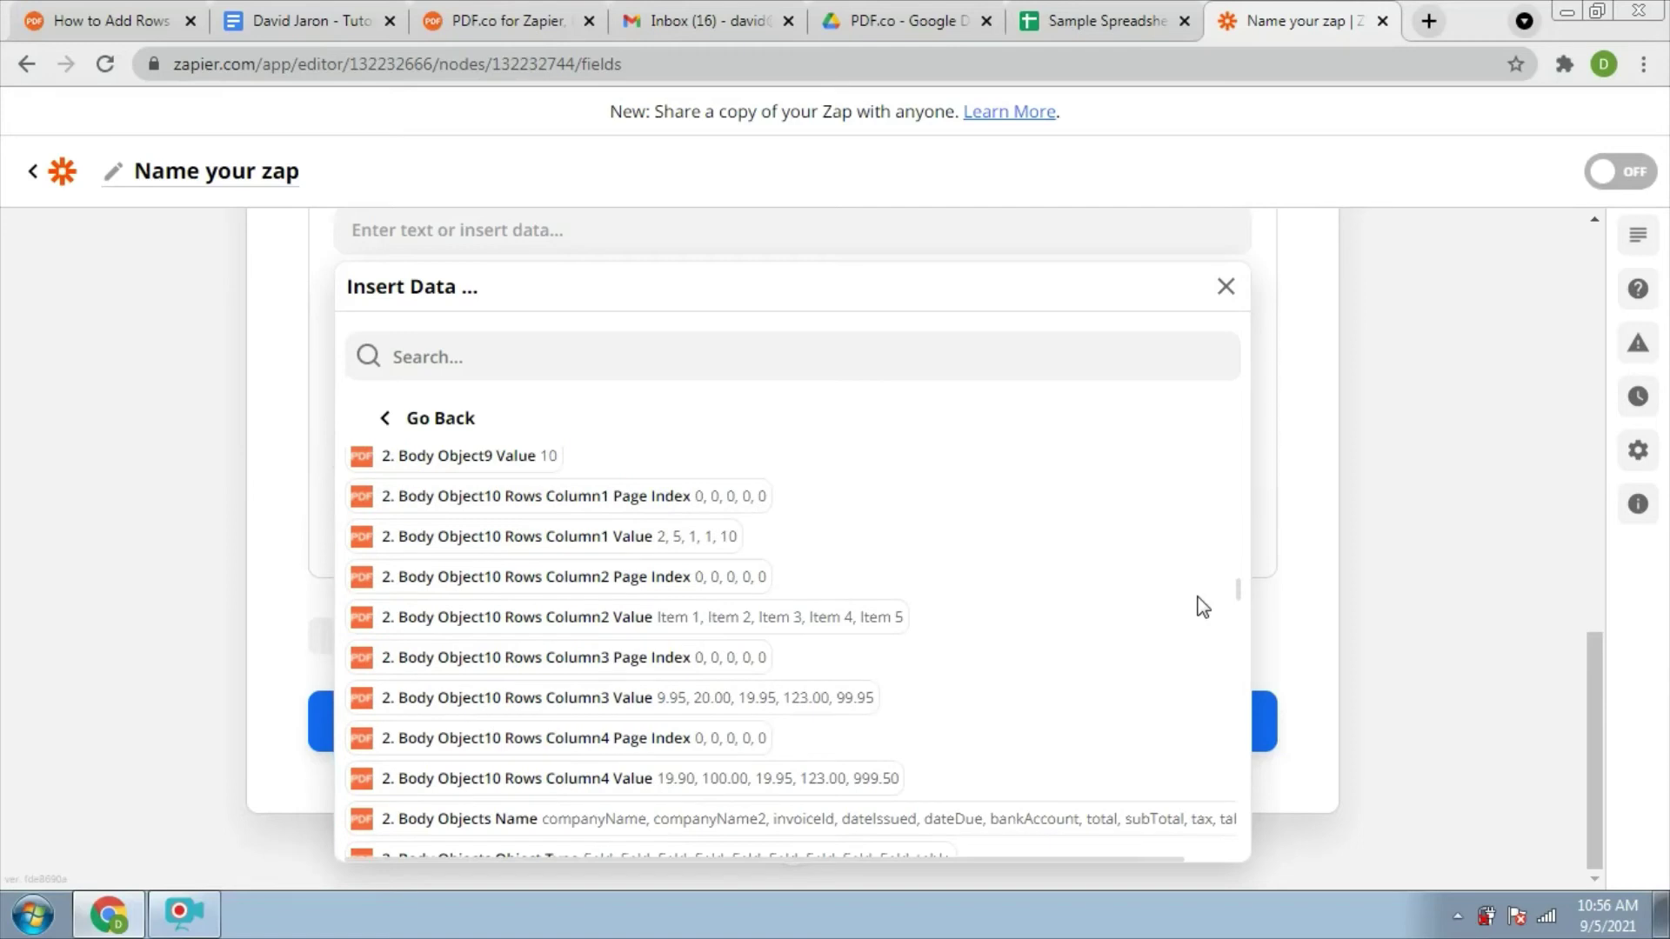
click(714, 537)
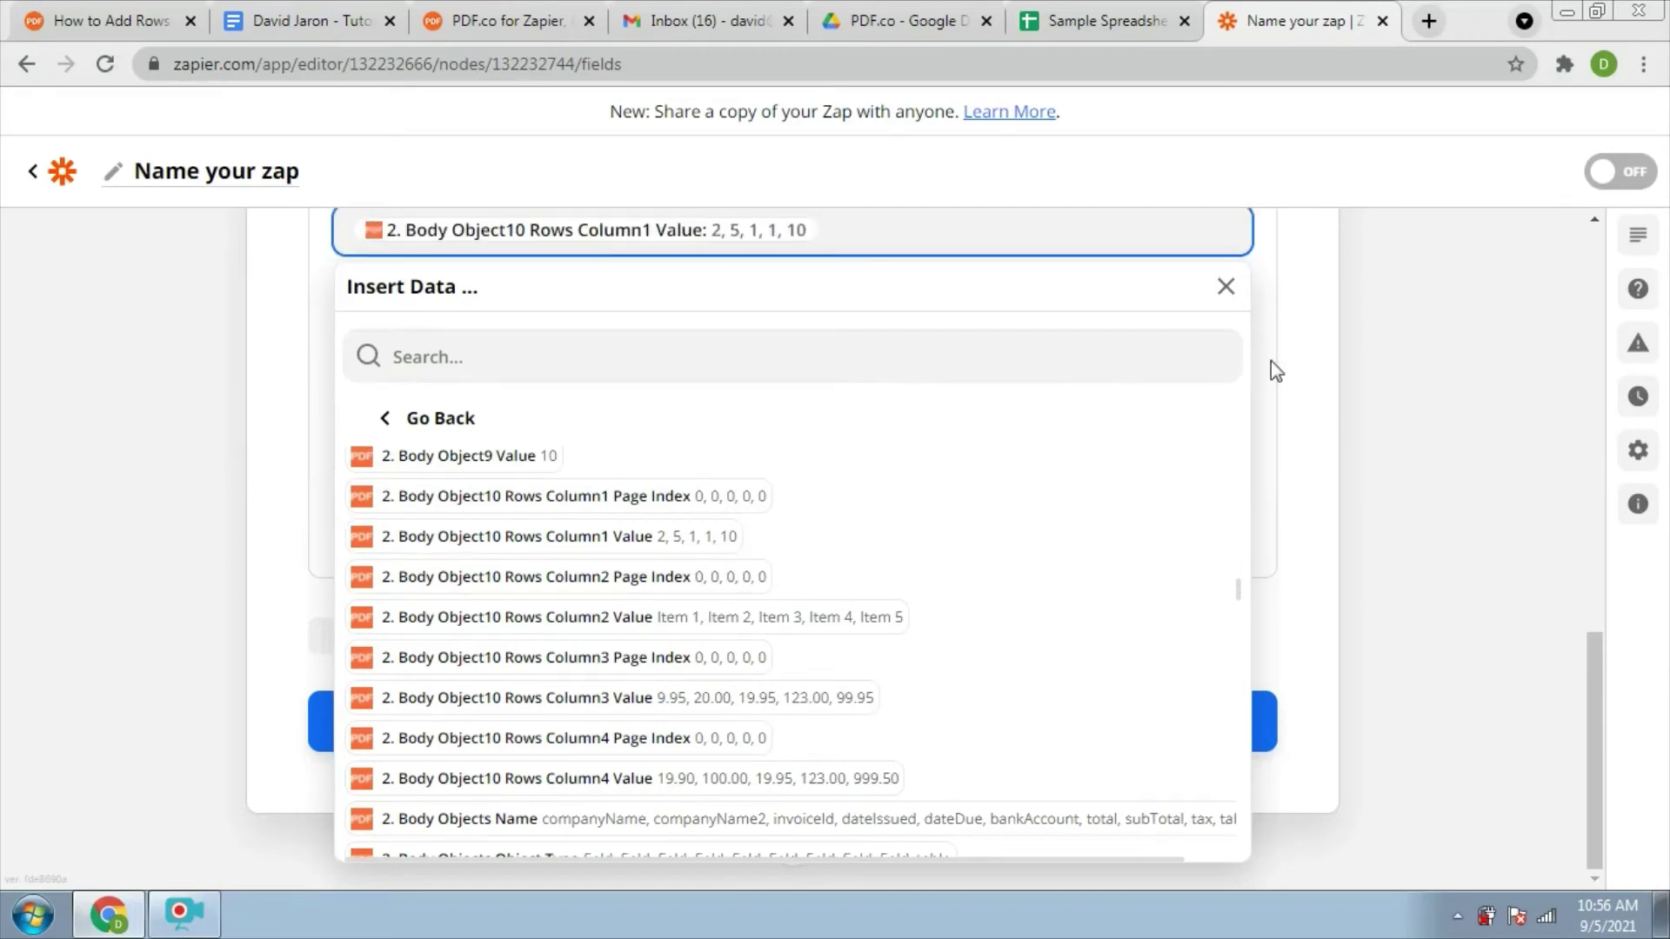
click(1335, 368)
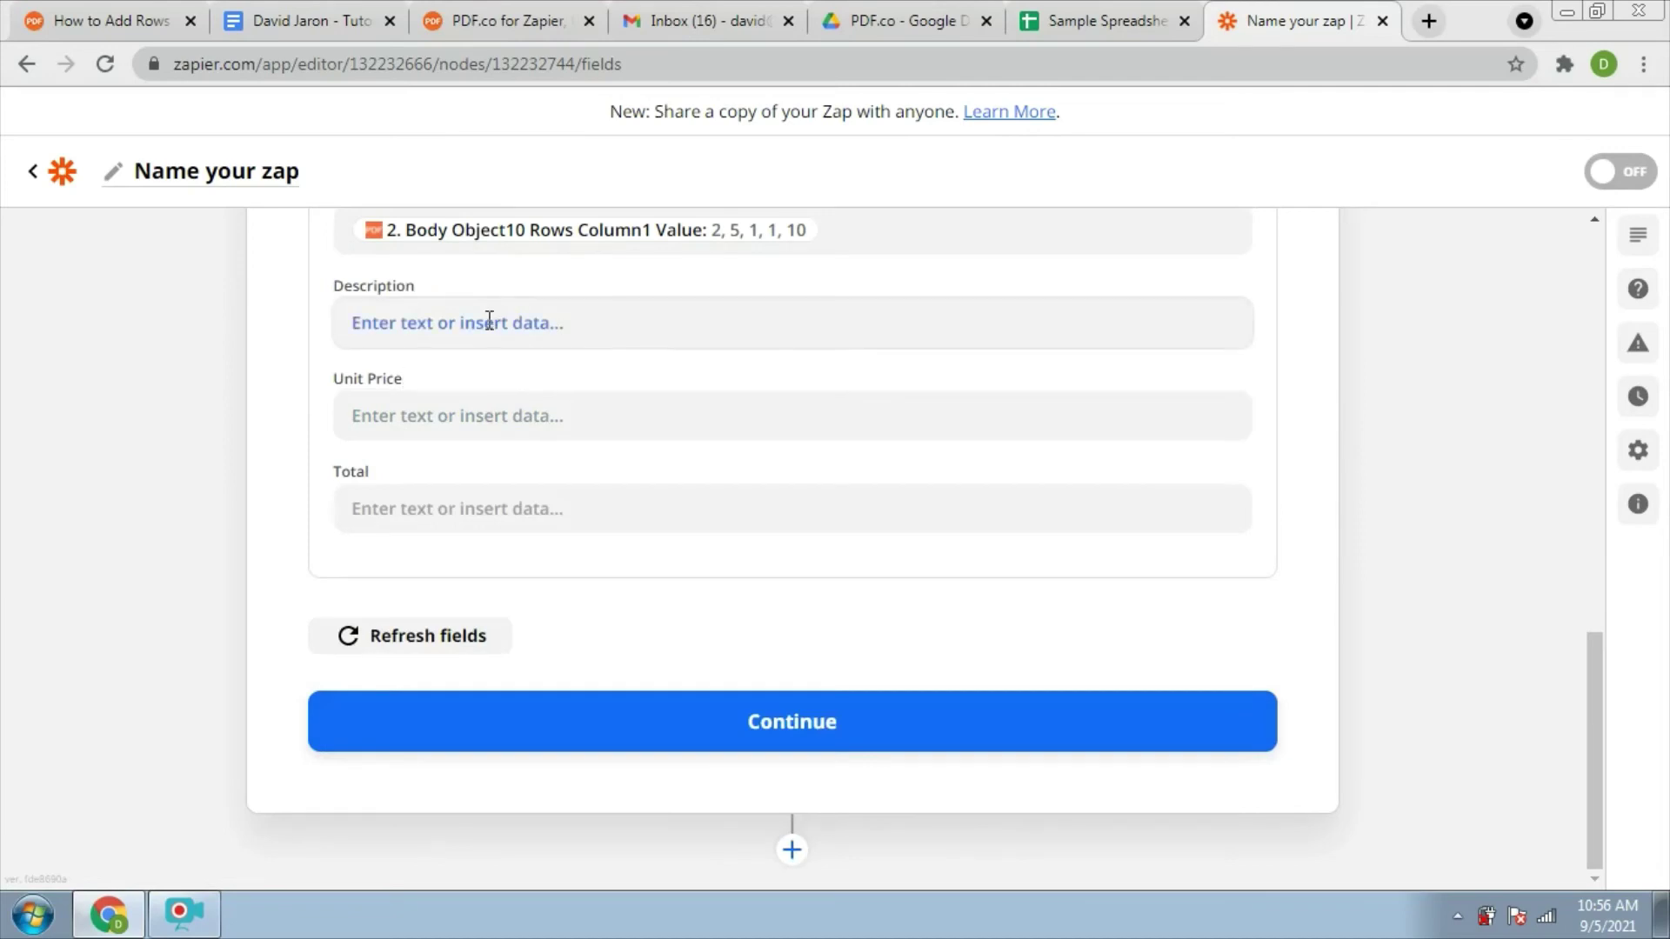
Map Description to PDF.co's Body Object10 Rows Column2 Value (Item 1 through Item 5)
click(490, 322)
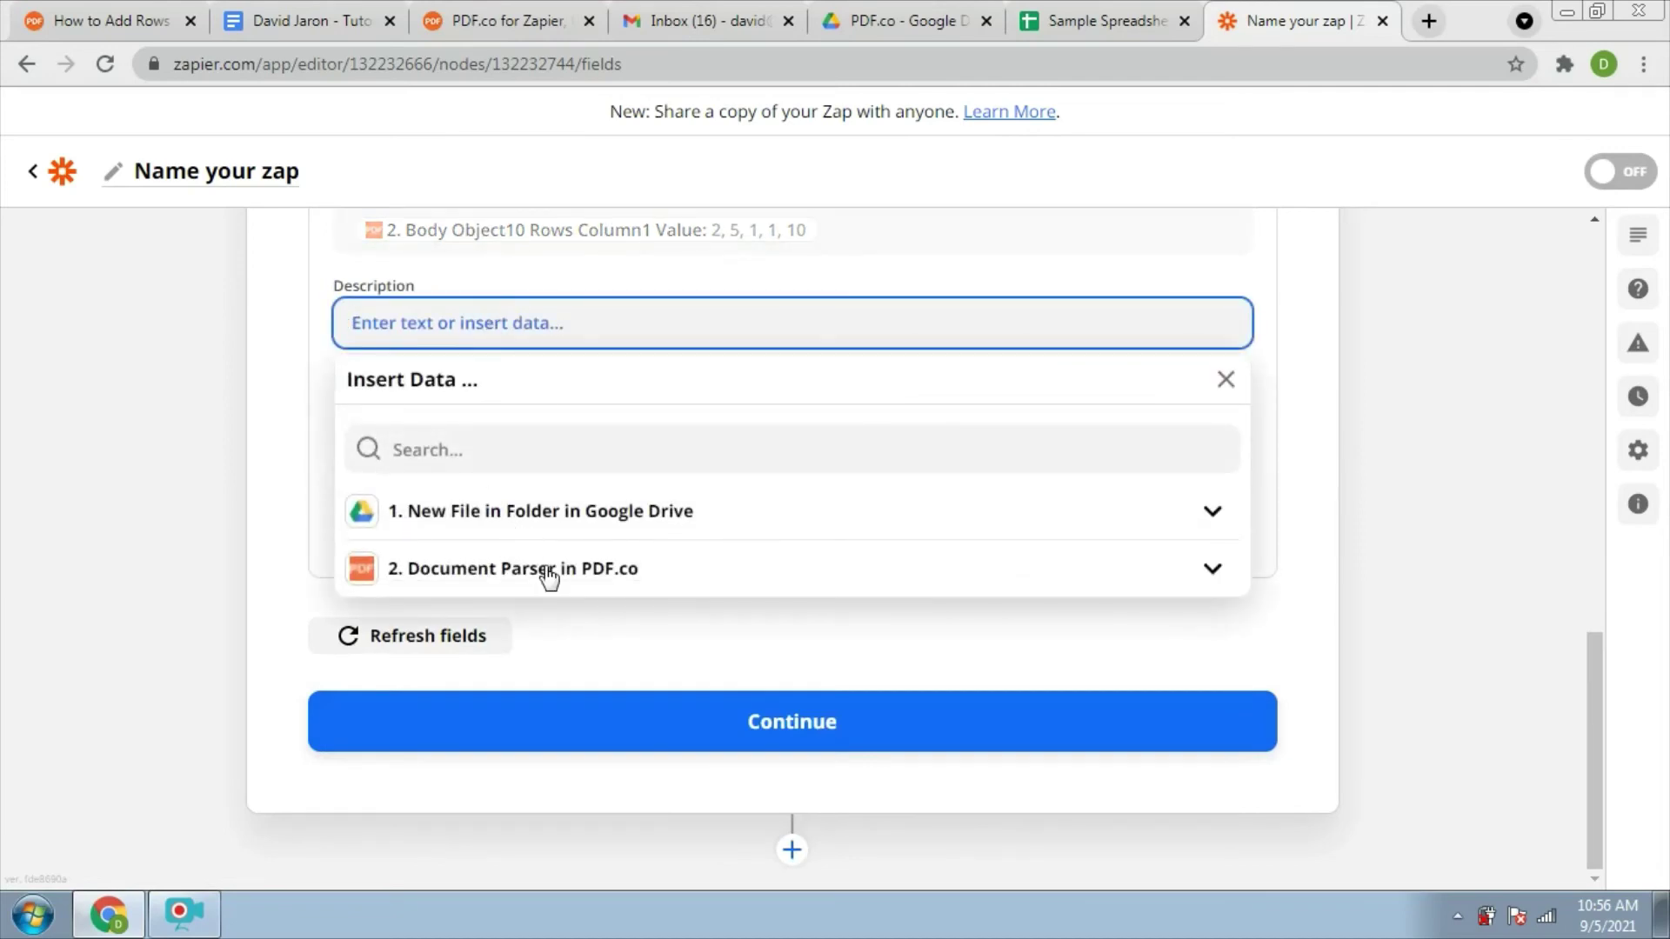
click(549, 572)
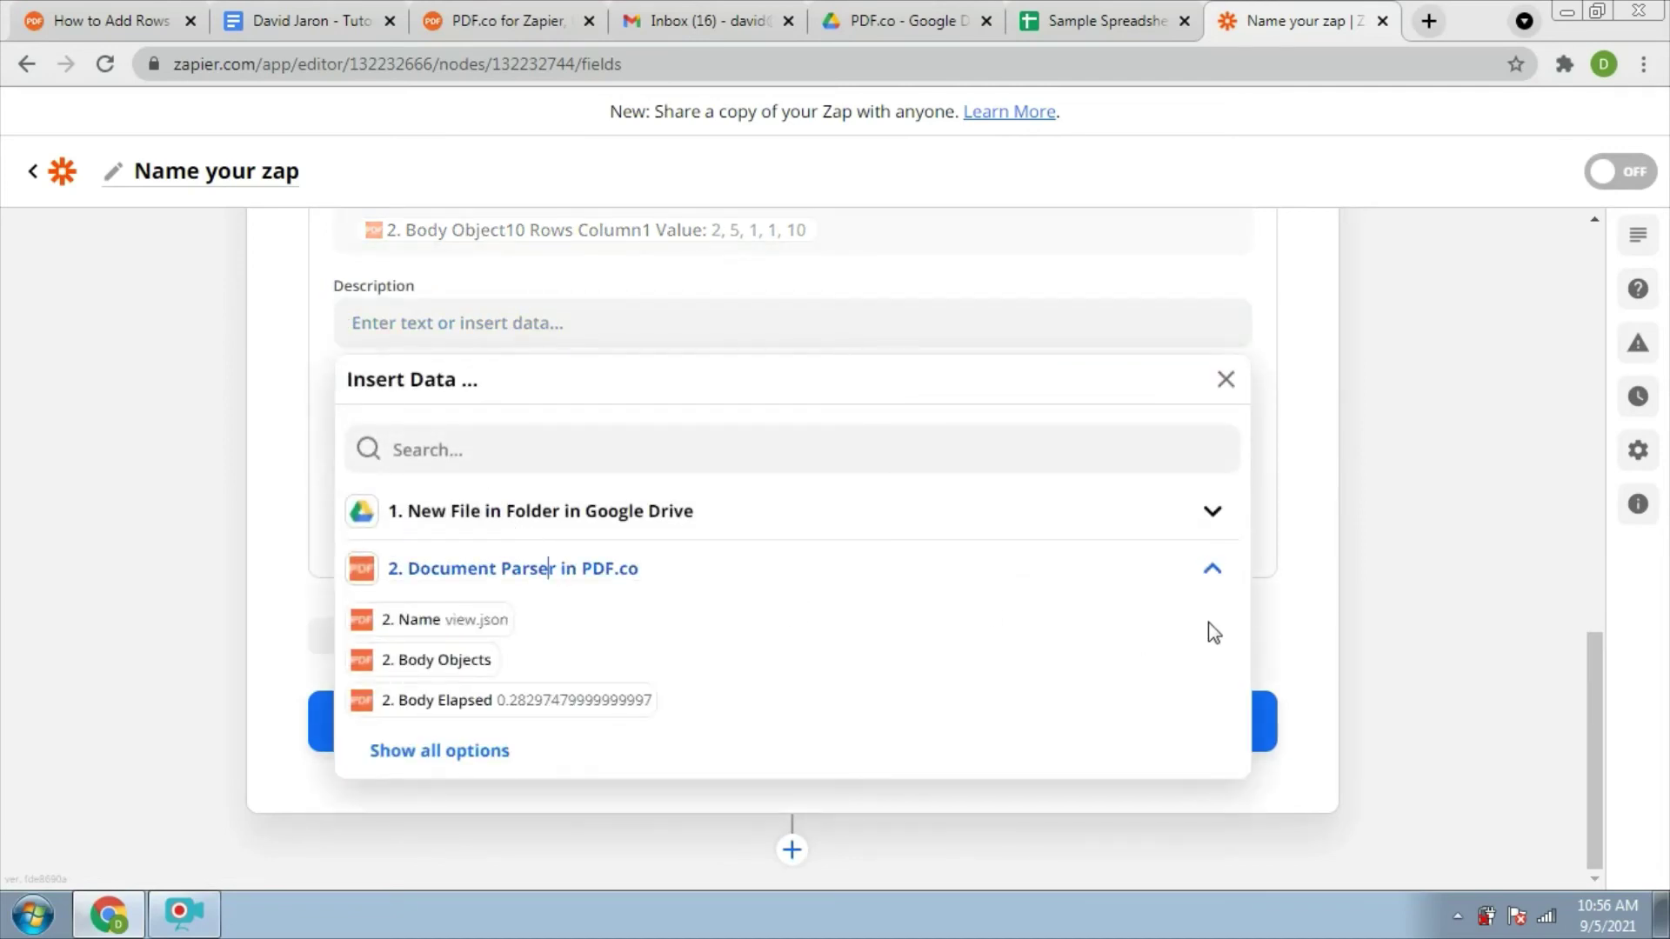
click(901, 679)
scroll(1241, 576, down, 3)
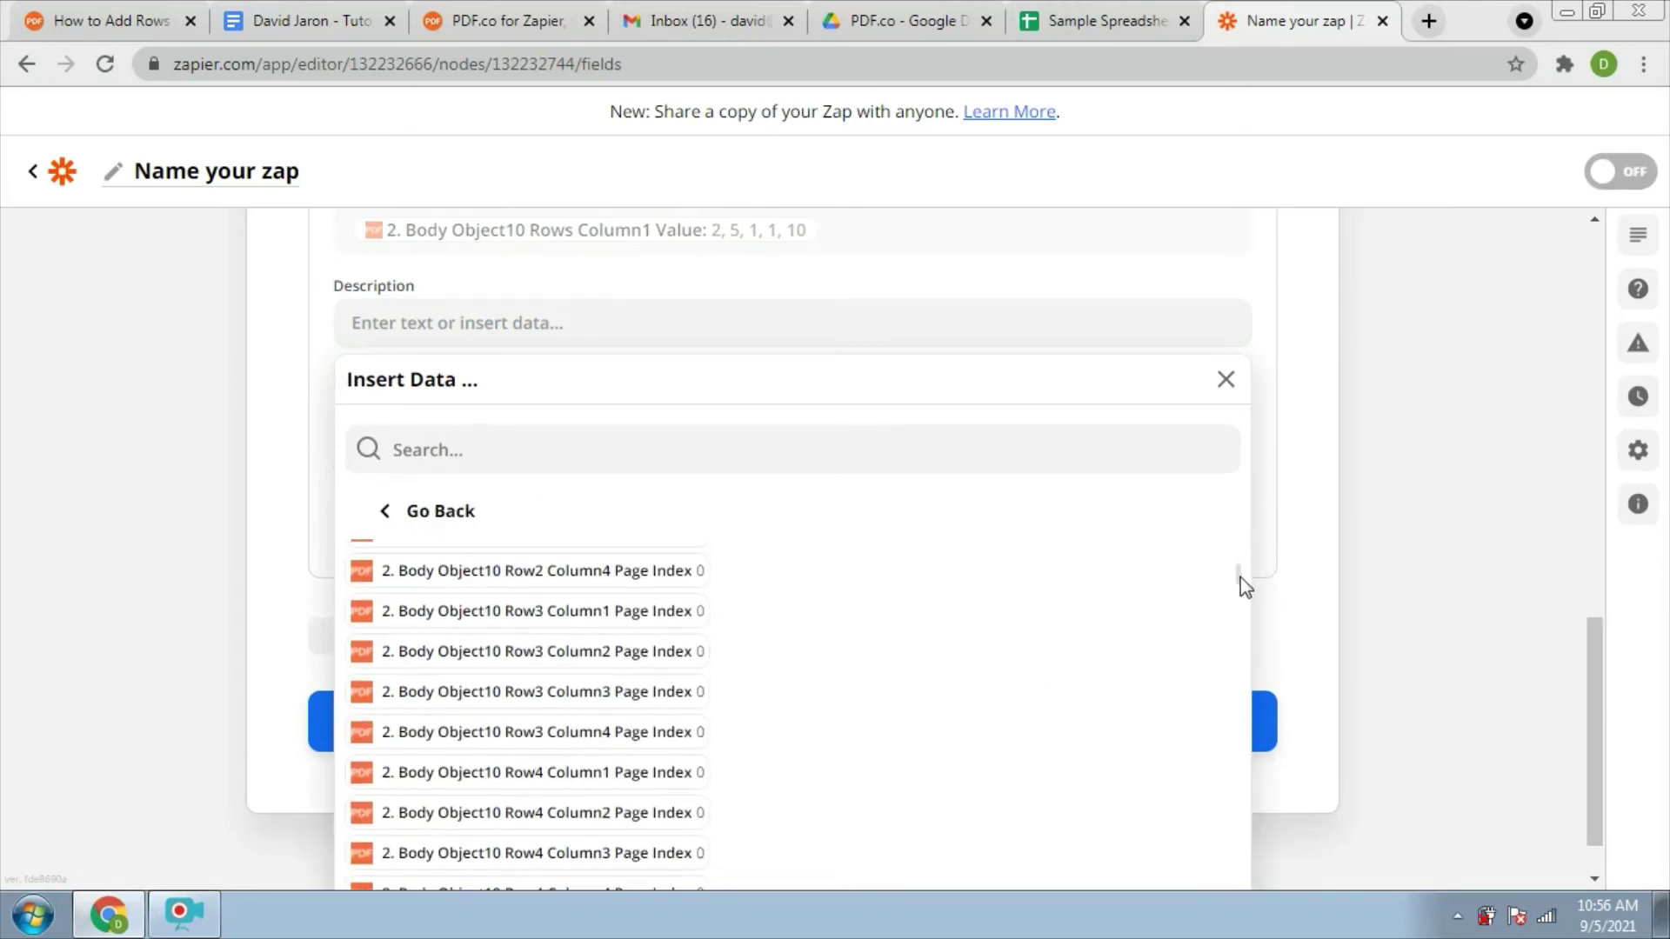
drag(1241, 578, 1242, 590)
drag(1243, 600, 1241, 684)
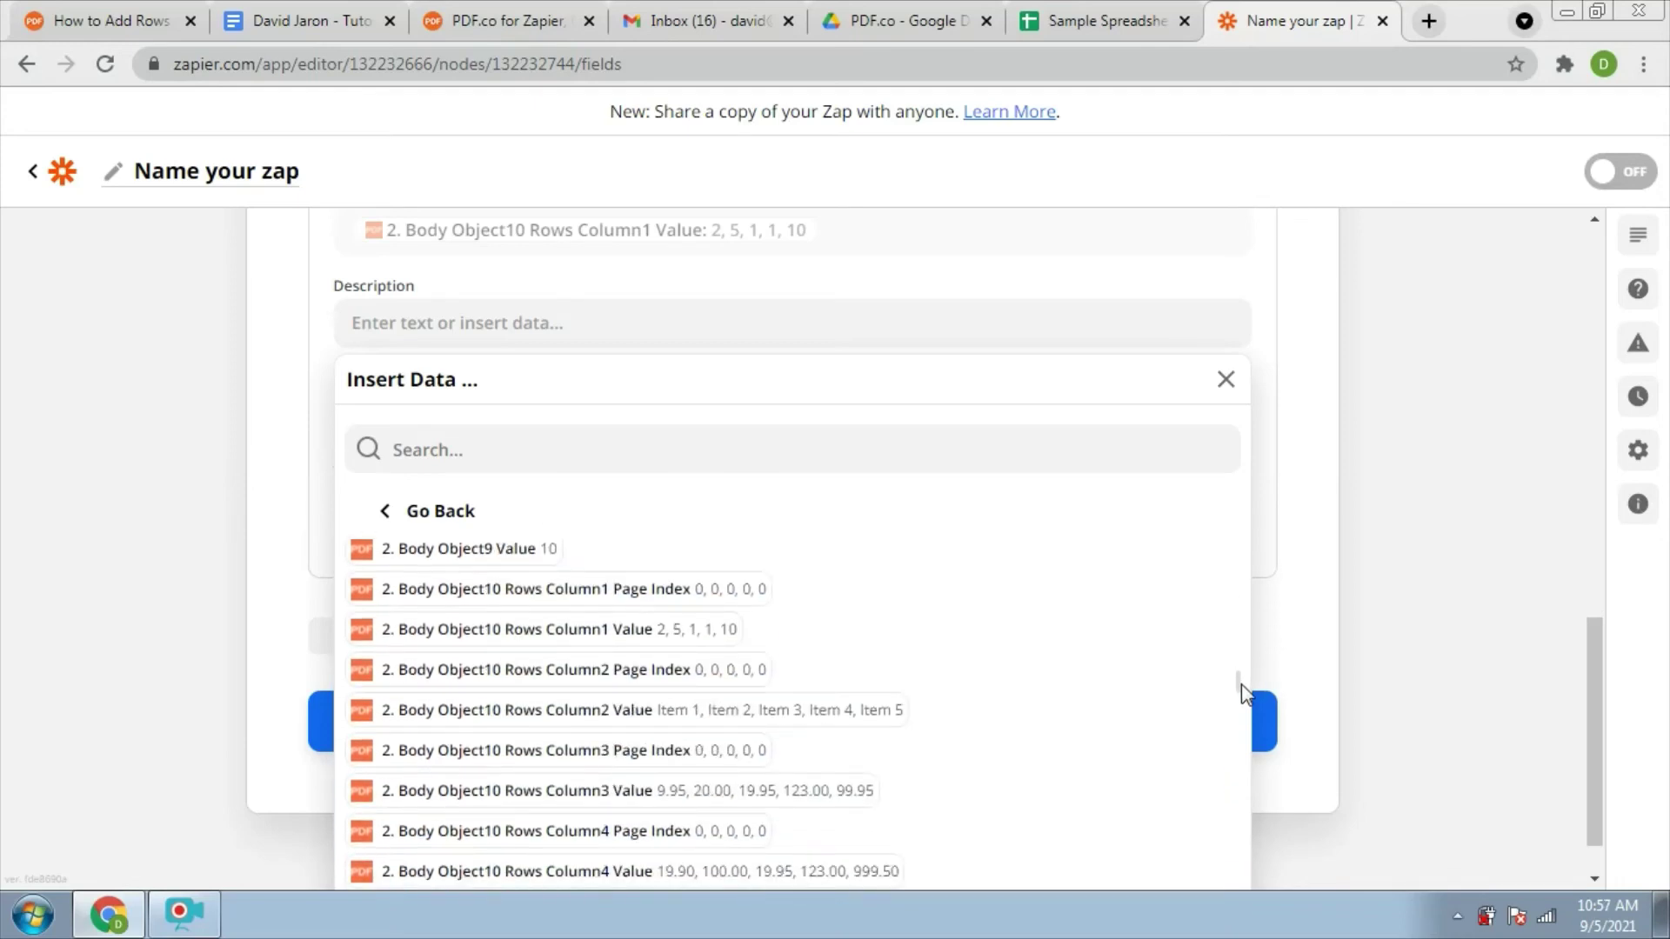
click(816, 721)
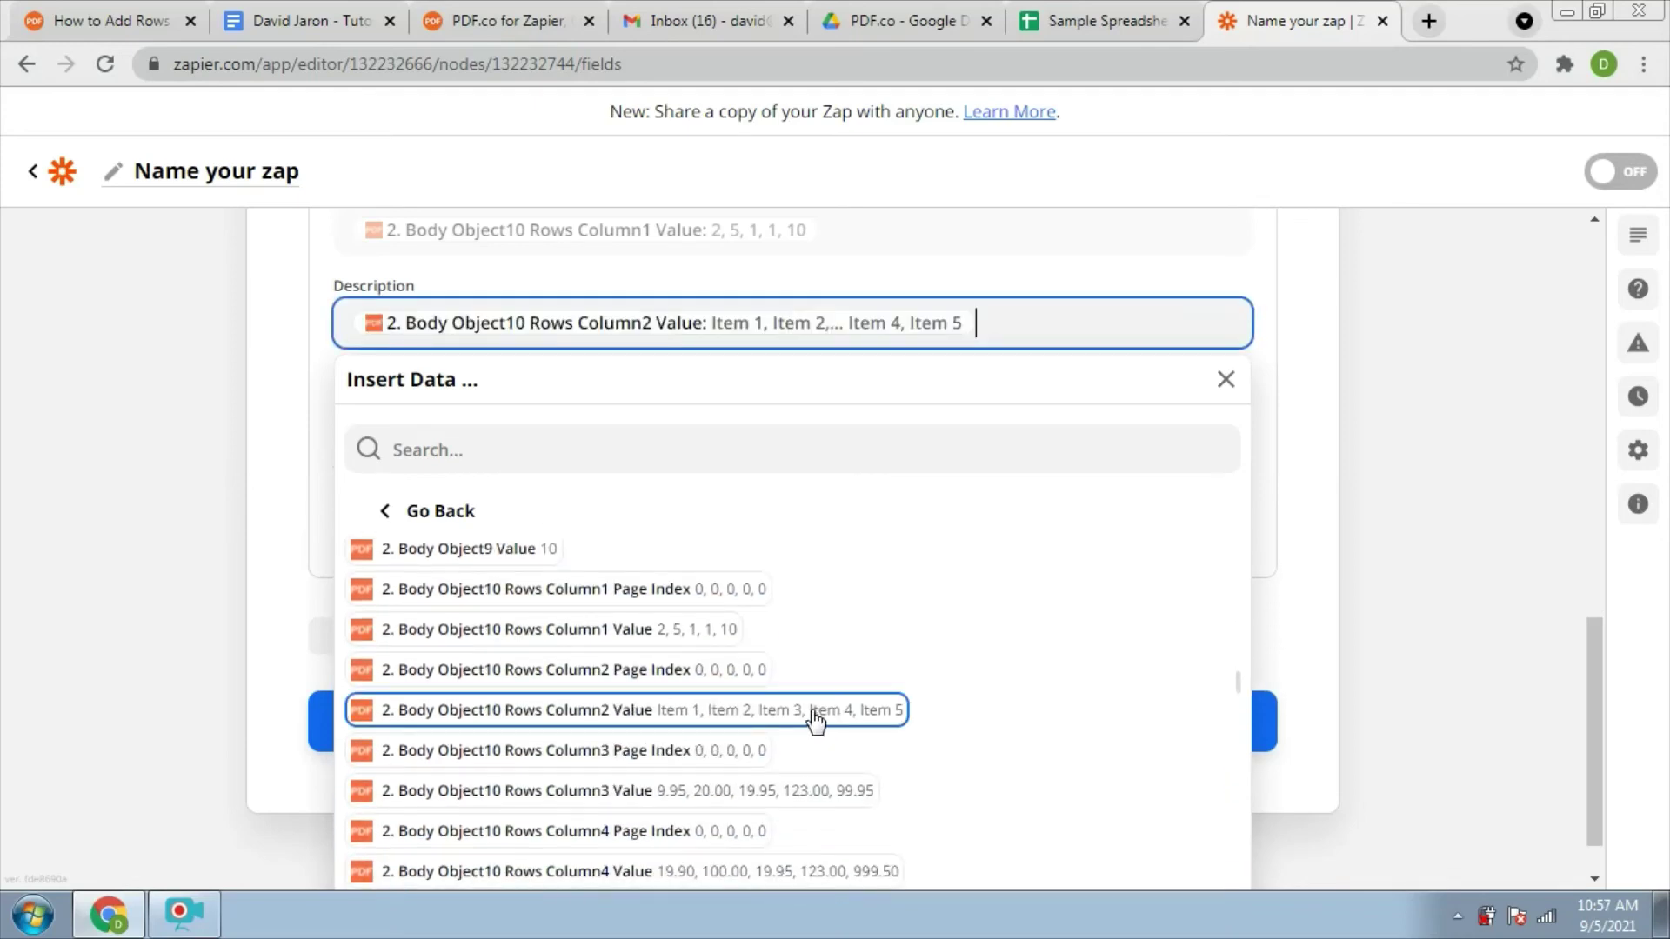
Map Unit Price to PDF.co's Body Object10 Rows Column3 Value
key(Tab)
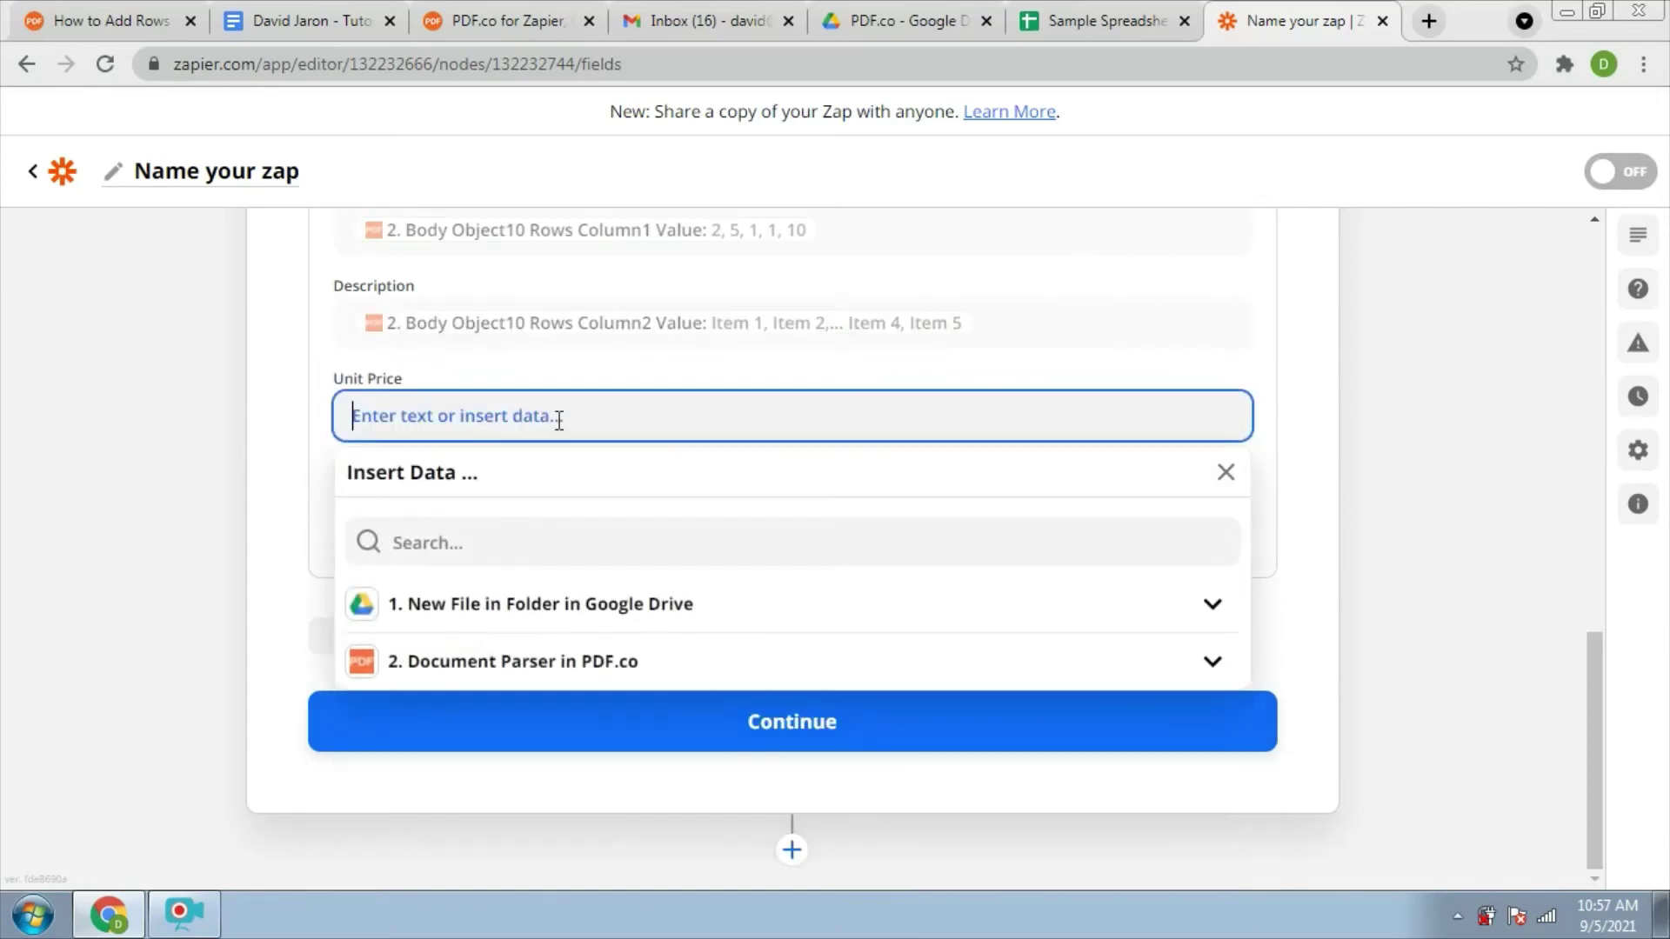
click(604, 668)
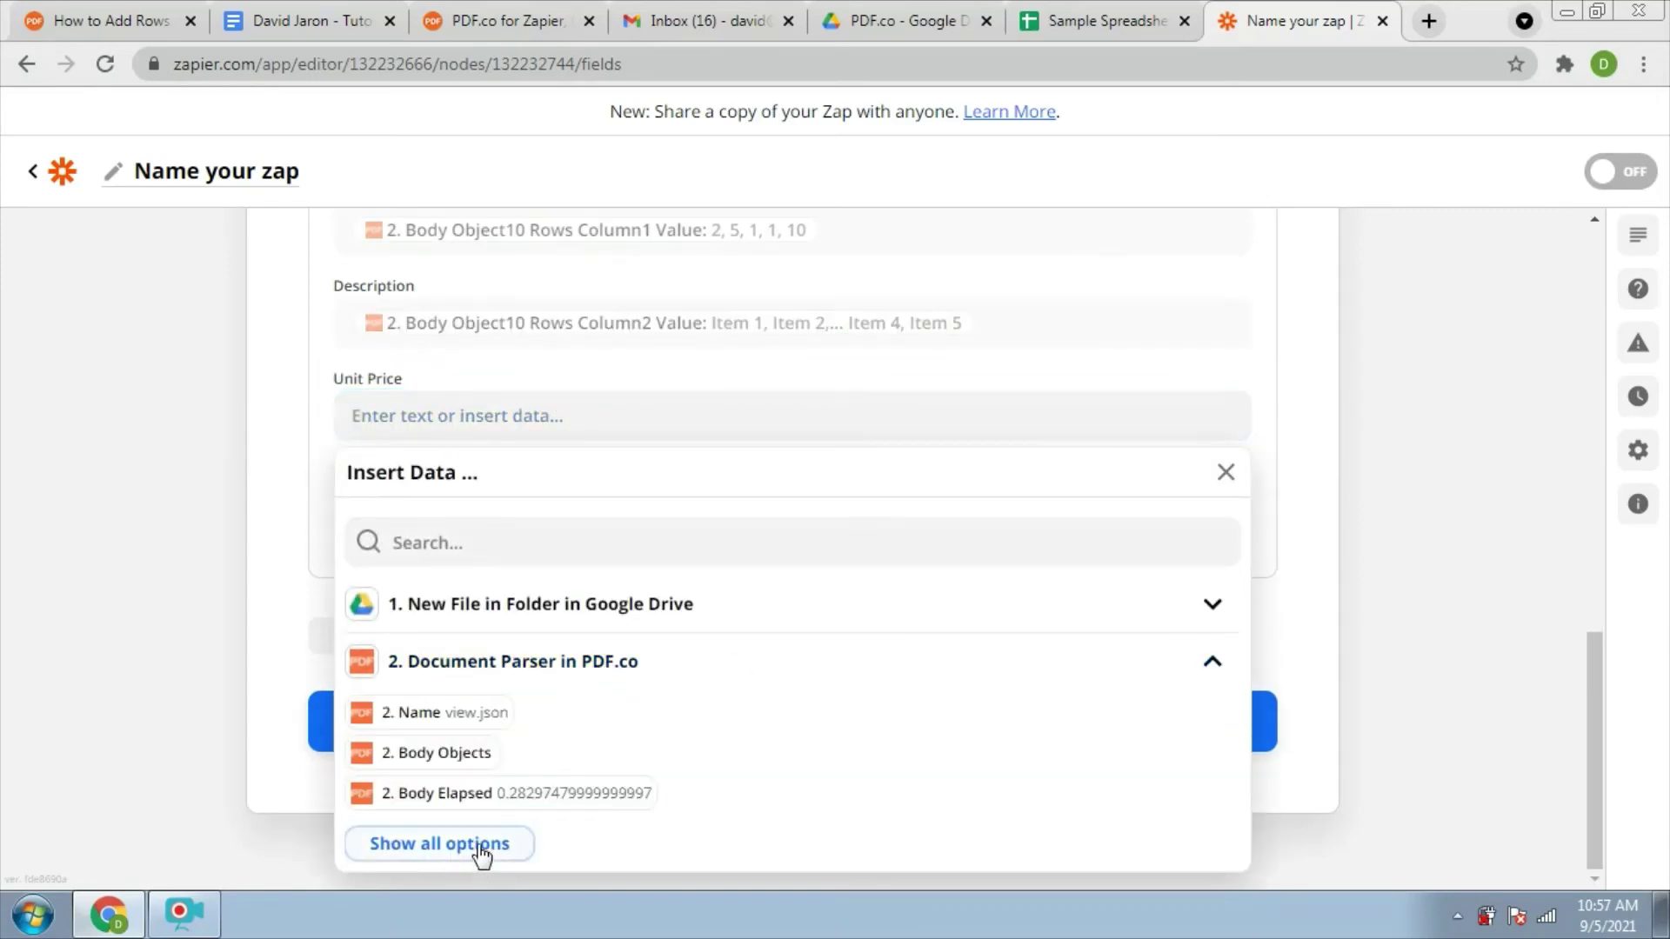
click(481, 848)
scroll(1253, 772, down, 2)
scroll(1259, 775, down, 1)
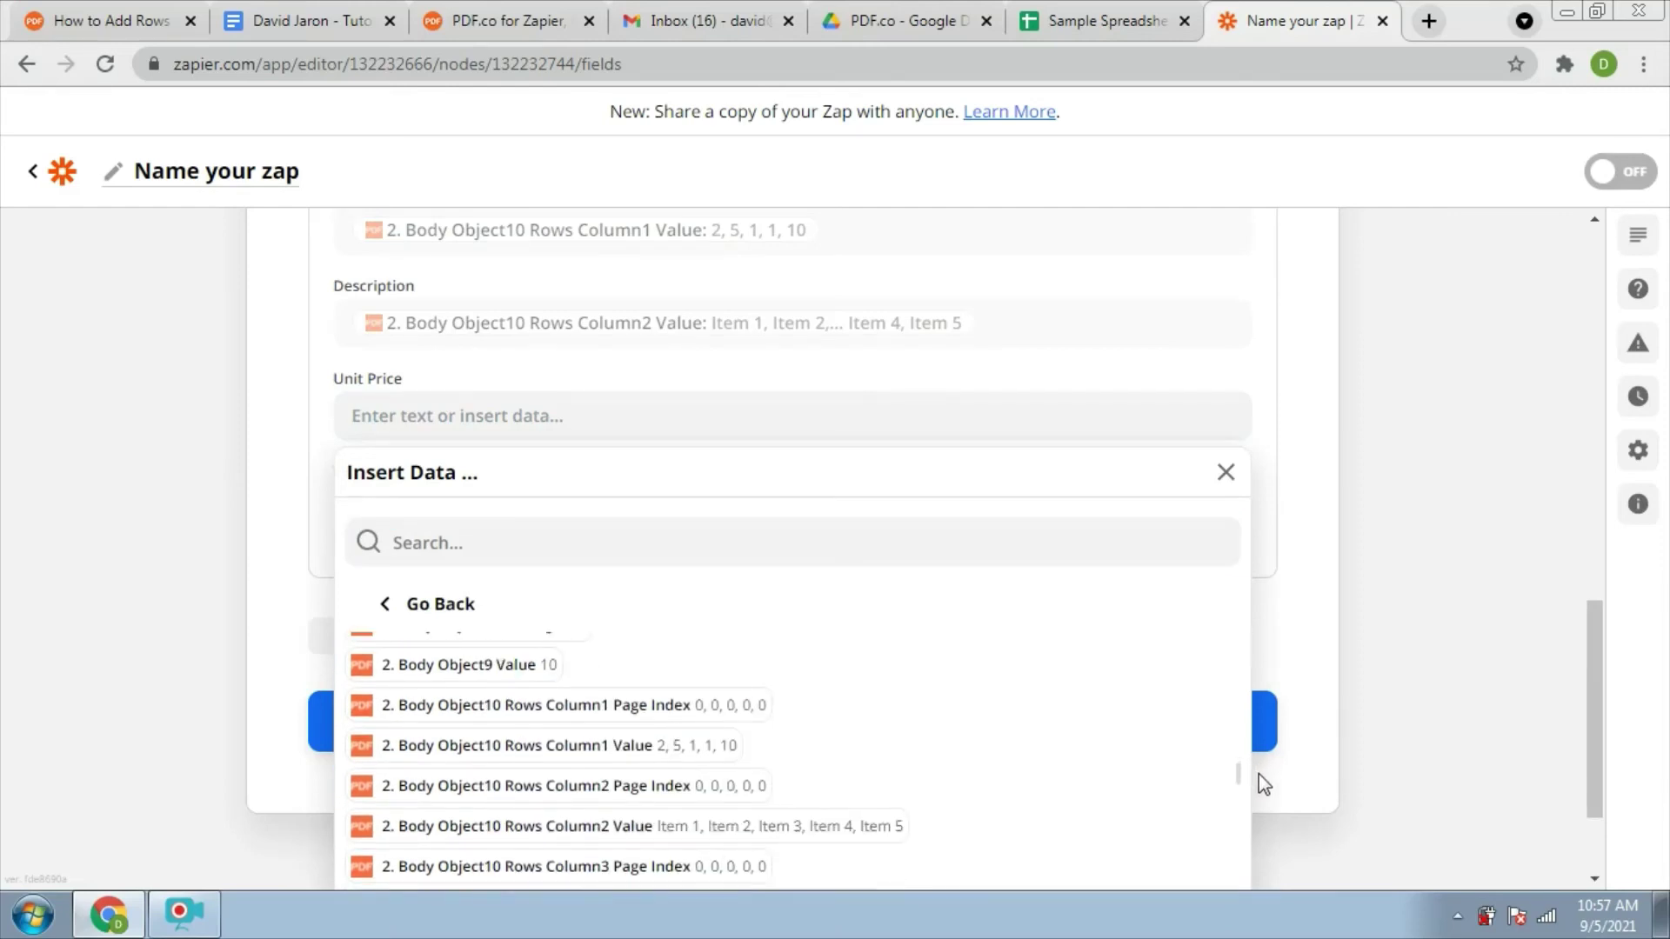
scroll(1259, 776, down, 2)
scroll(1263, 792, down, 1)
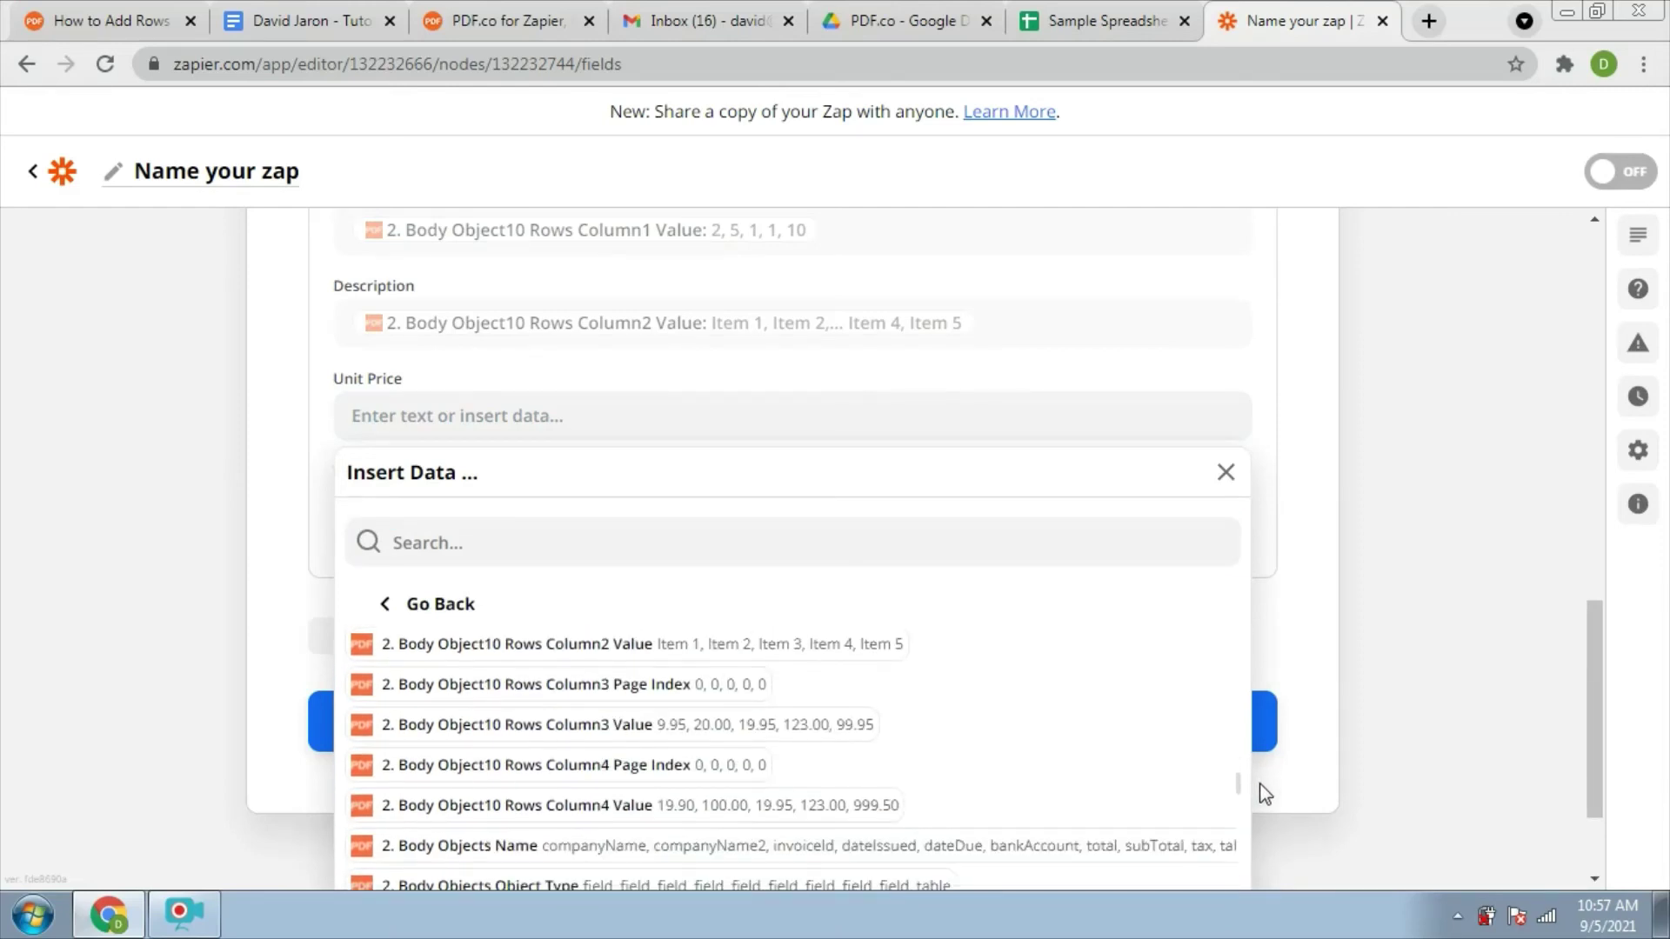
click(791, 726)
Map Total to PDF.co's Body Object10 Rows Column4 Value and continue to testing
click(489, 509)
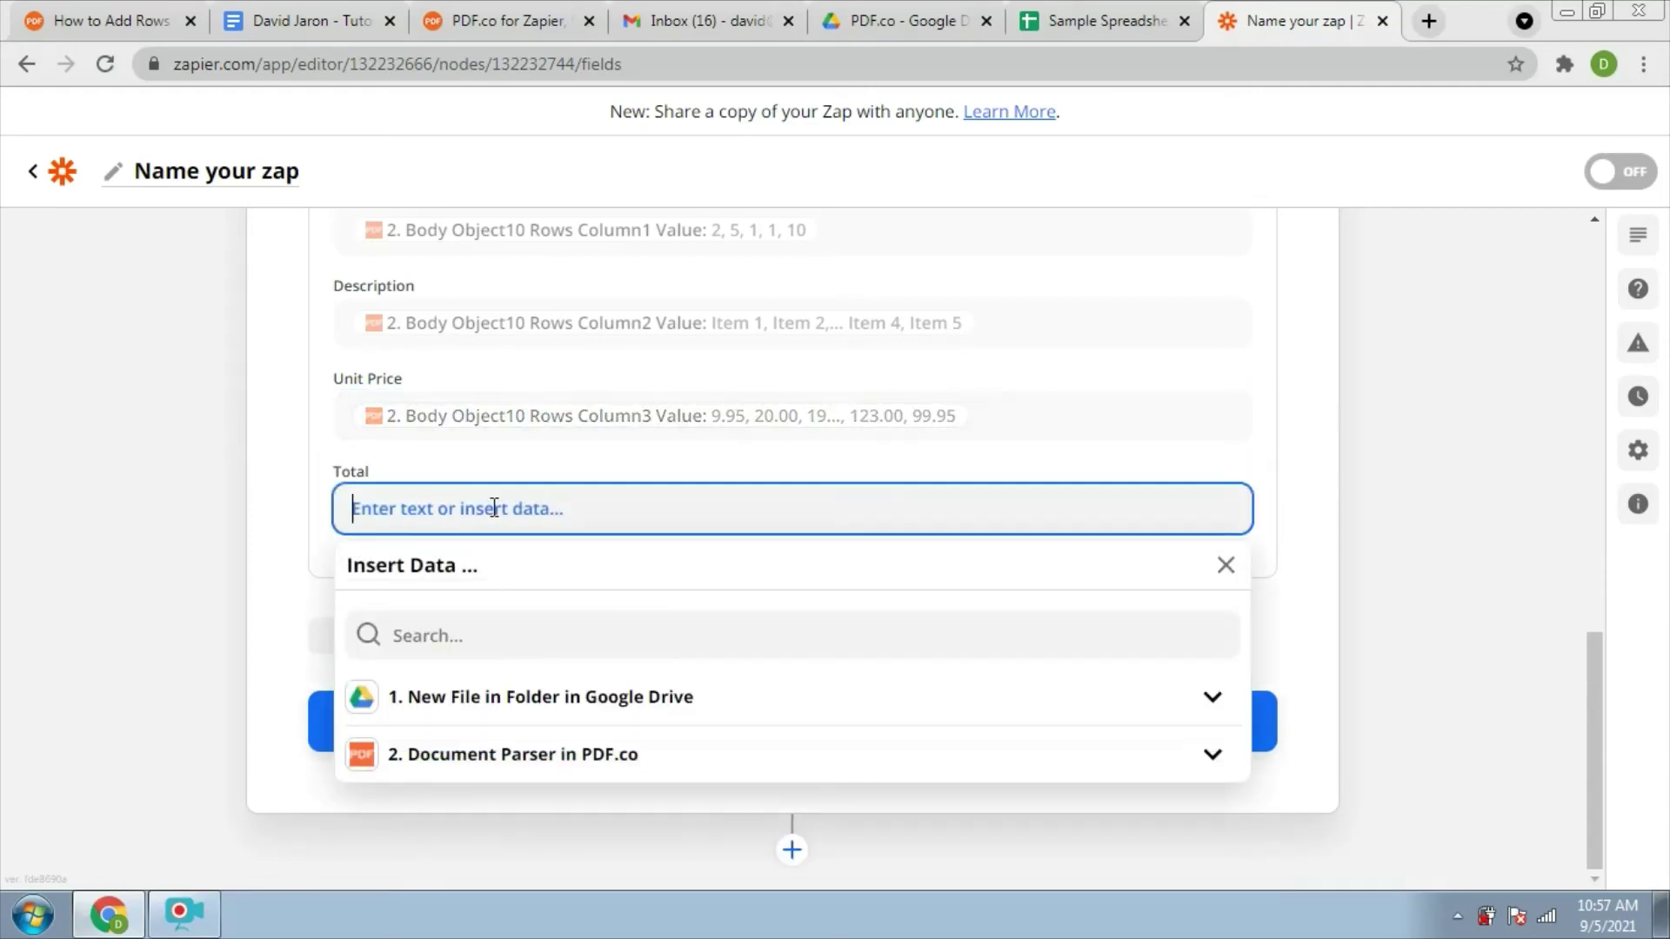
click(591, 756)
key(ctrl+plus)
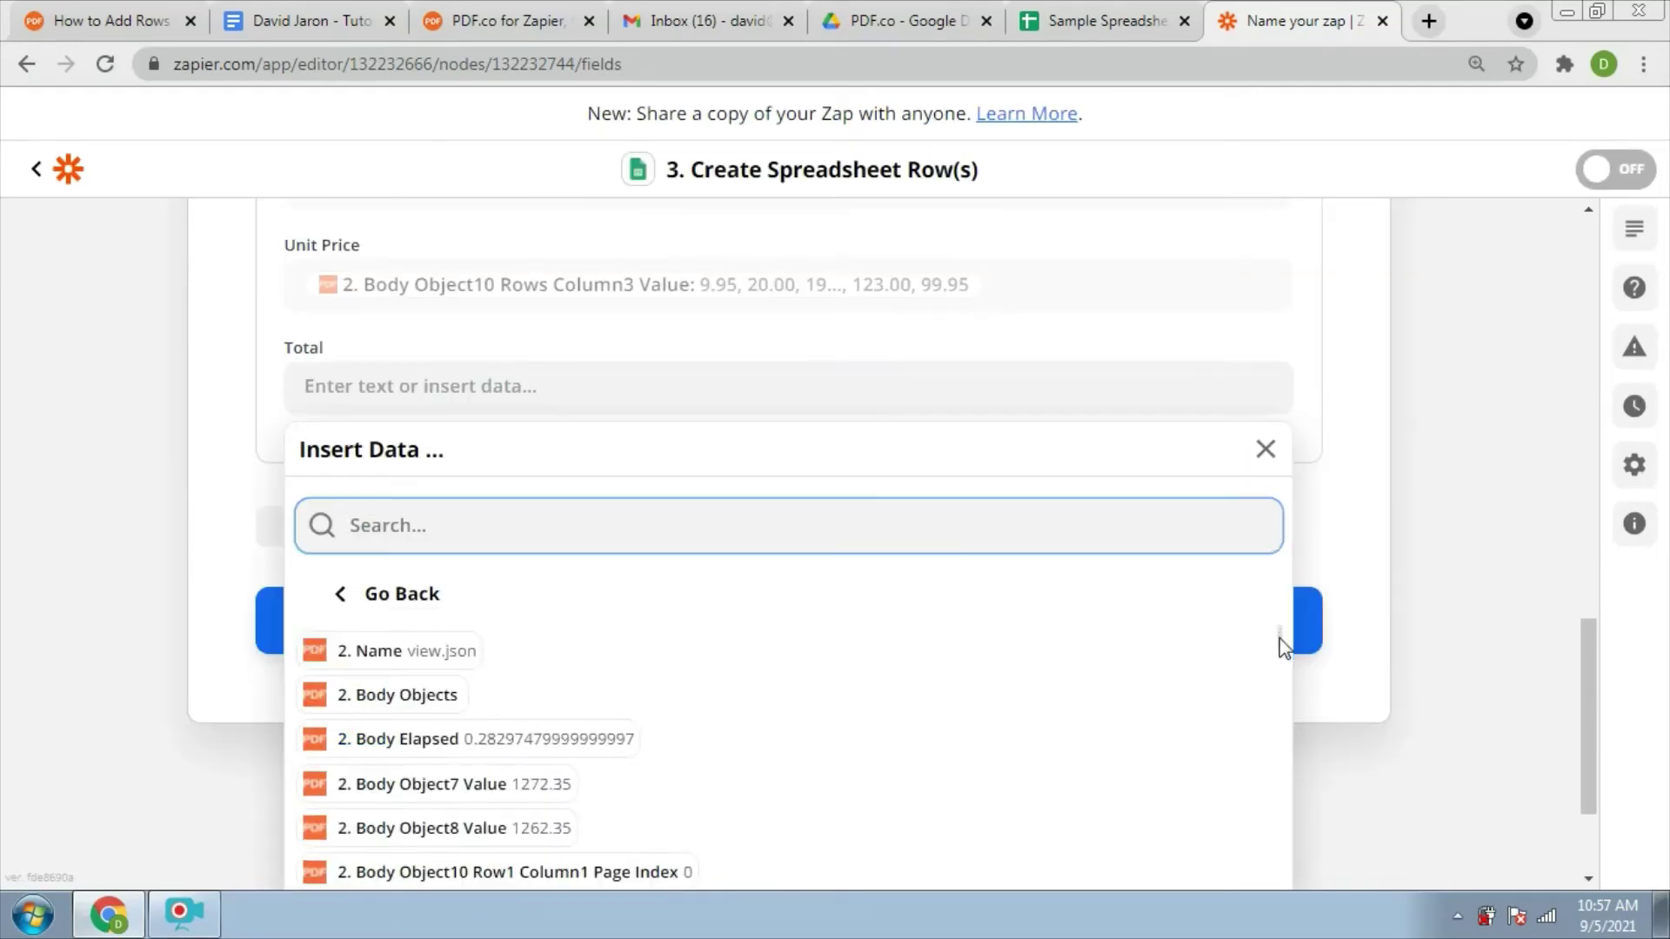
scroll(1280, 672, down, 5)
drag(1281, 689, 1289, 787)
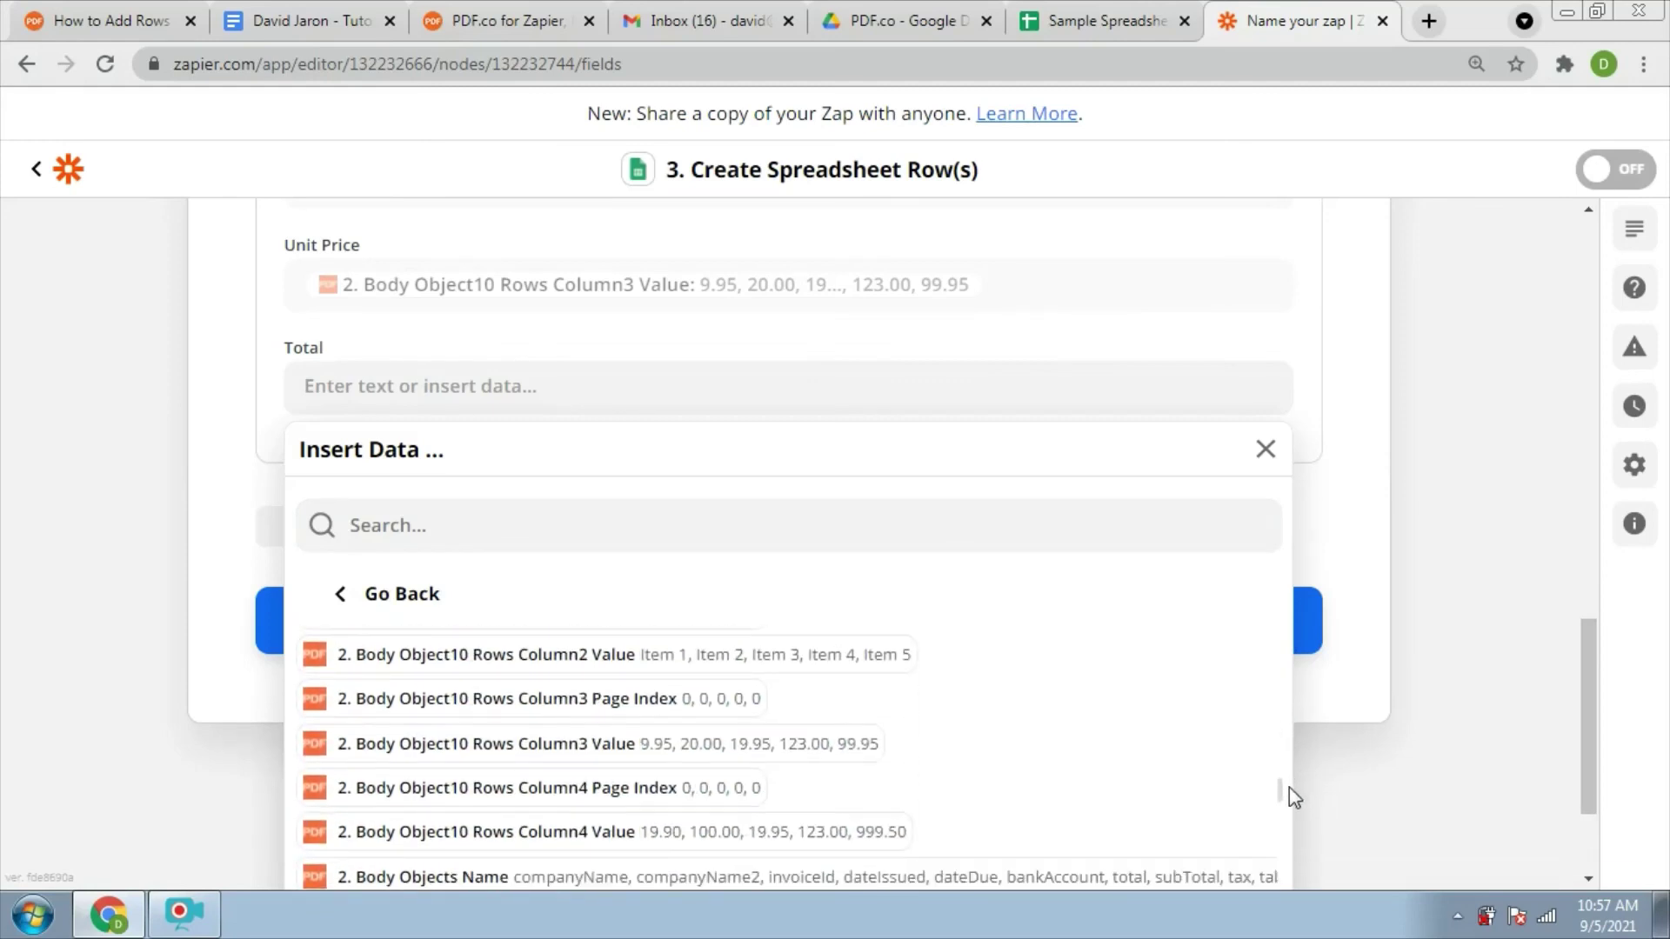
click(793, 842)
click(800, 717)
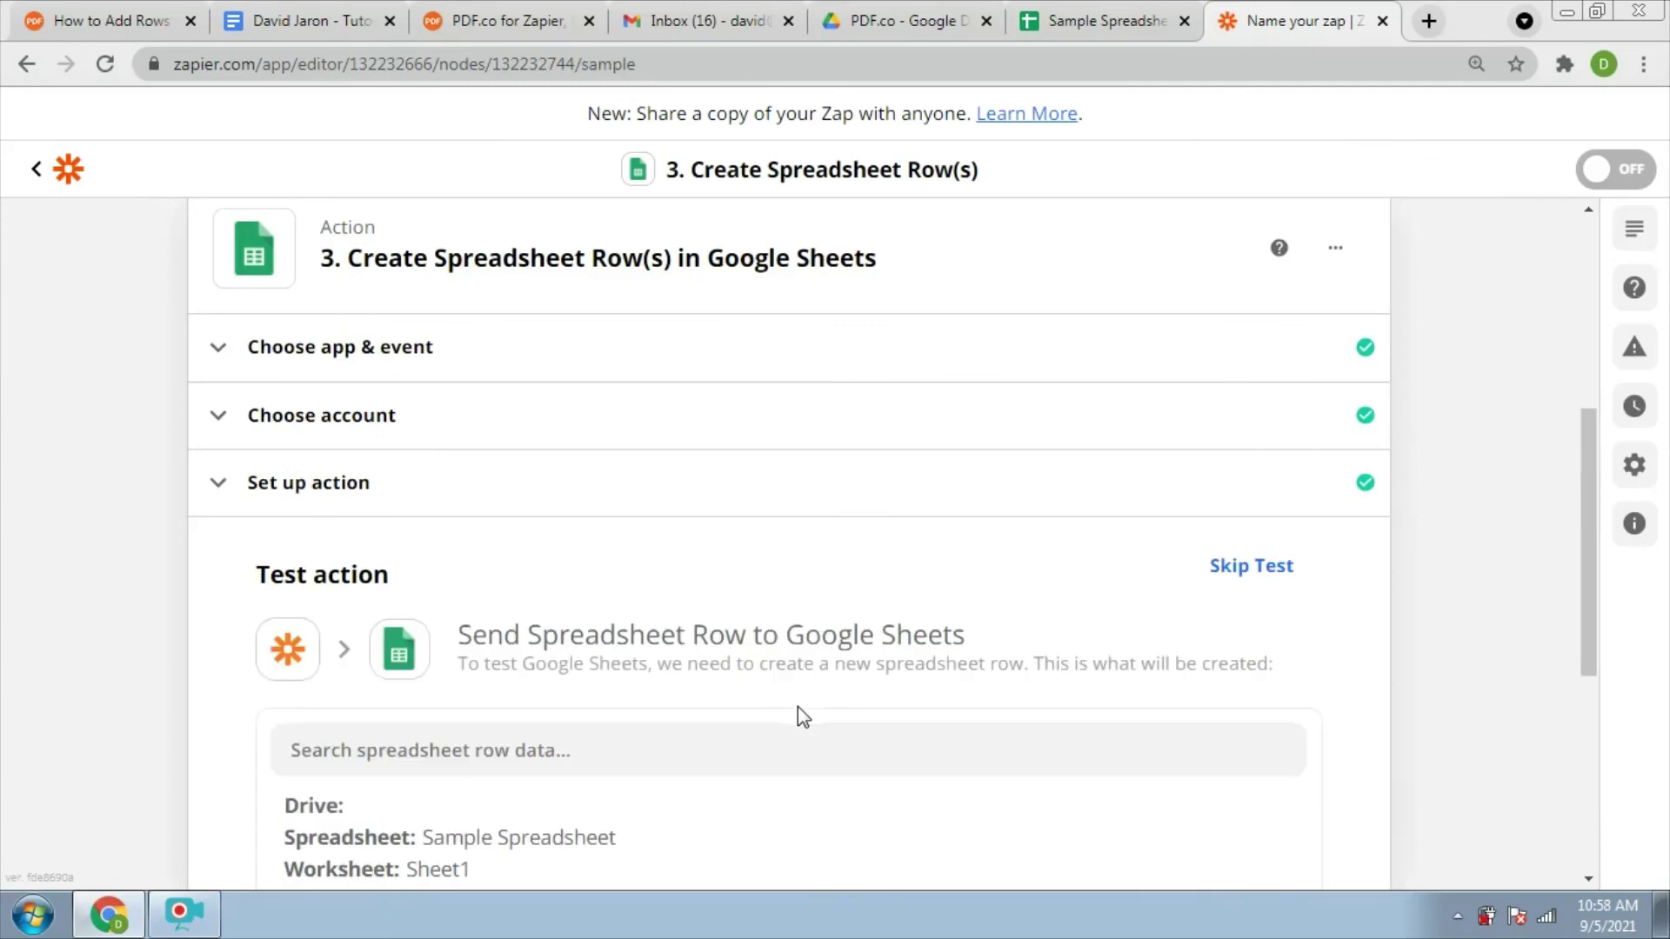
Send a test row (2, Item 1, 9.95, 19.9) to Sample Spreadsheet successfully and turn the Zap on
drag(1585, 612, 1563, 748)
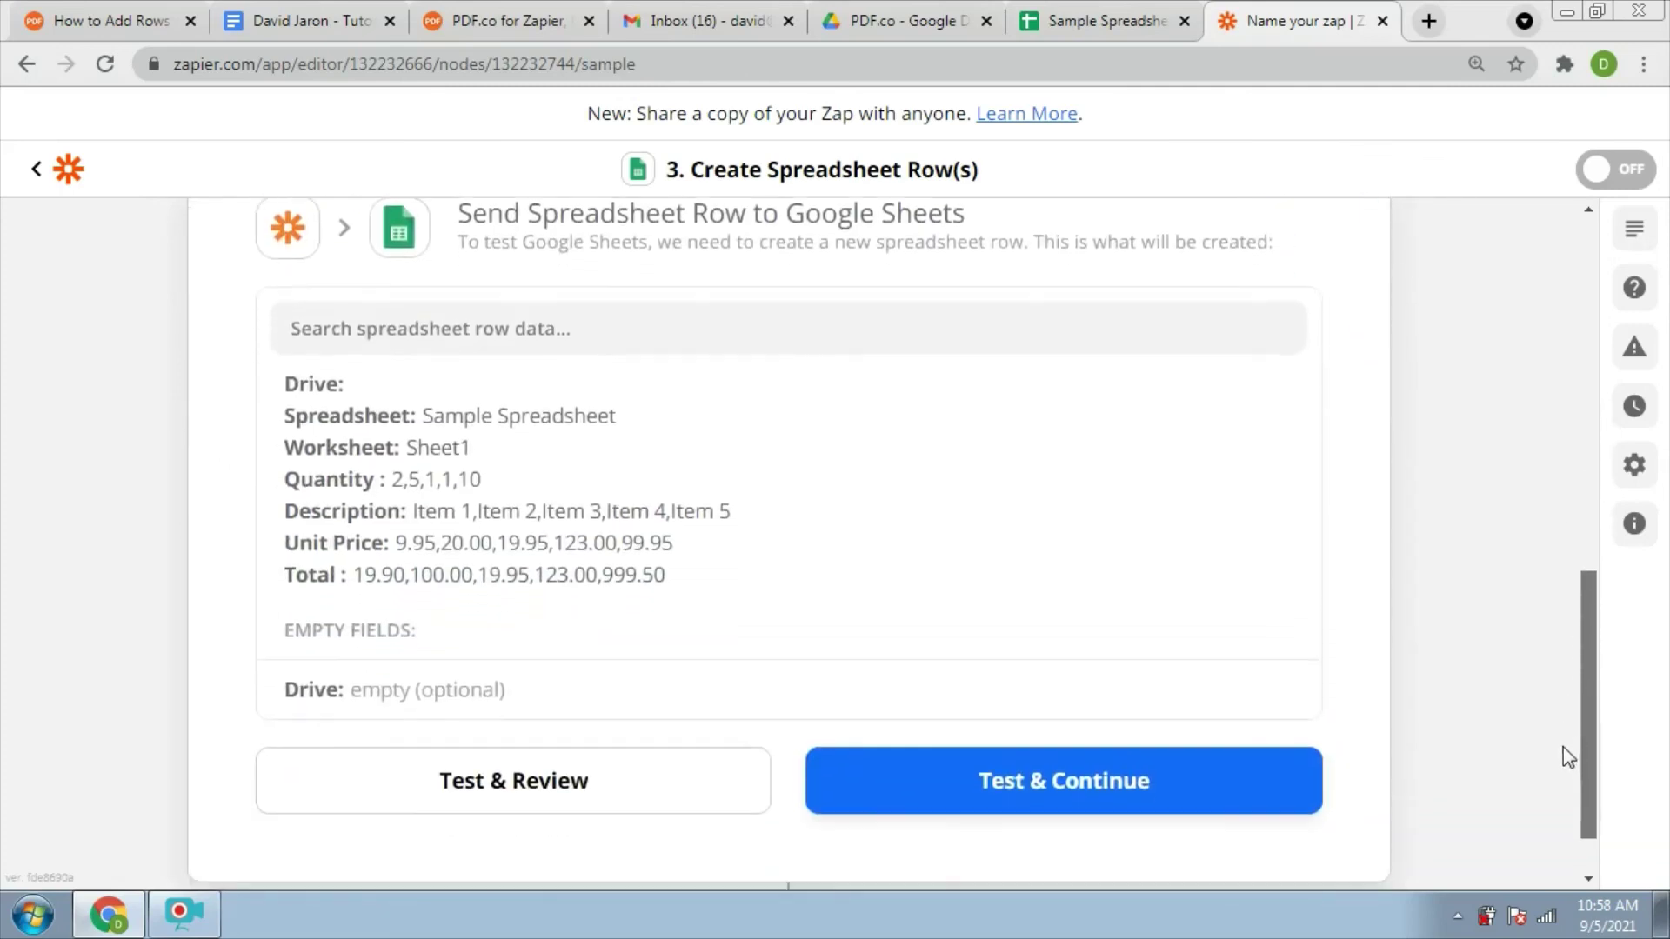
click(1057, 783)
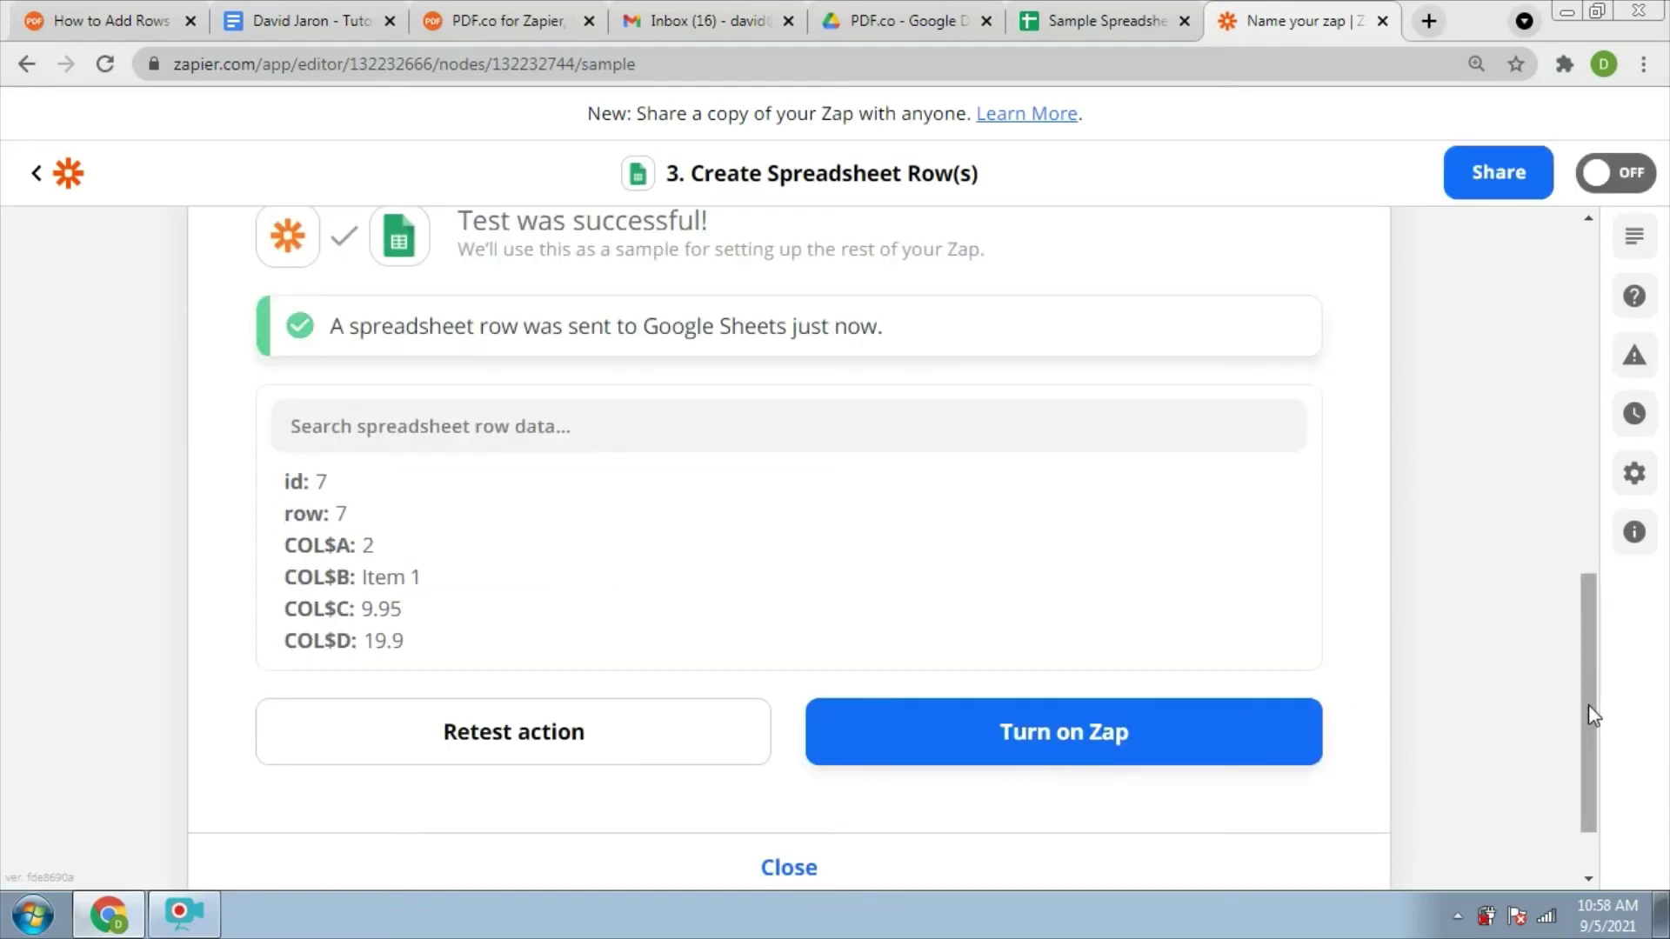
scroll(1057, 785, down, 1)
click(1016, 700)
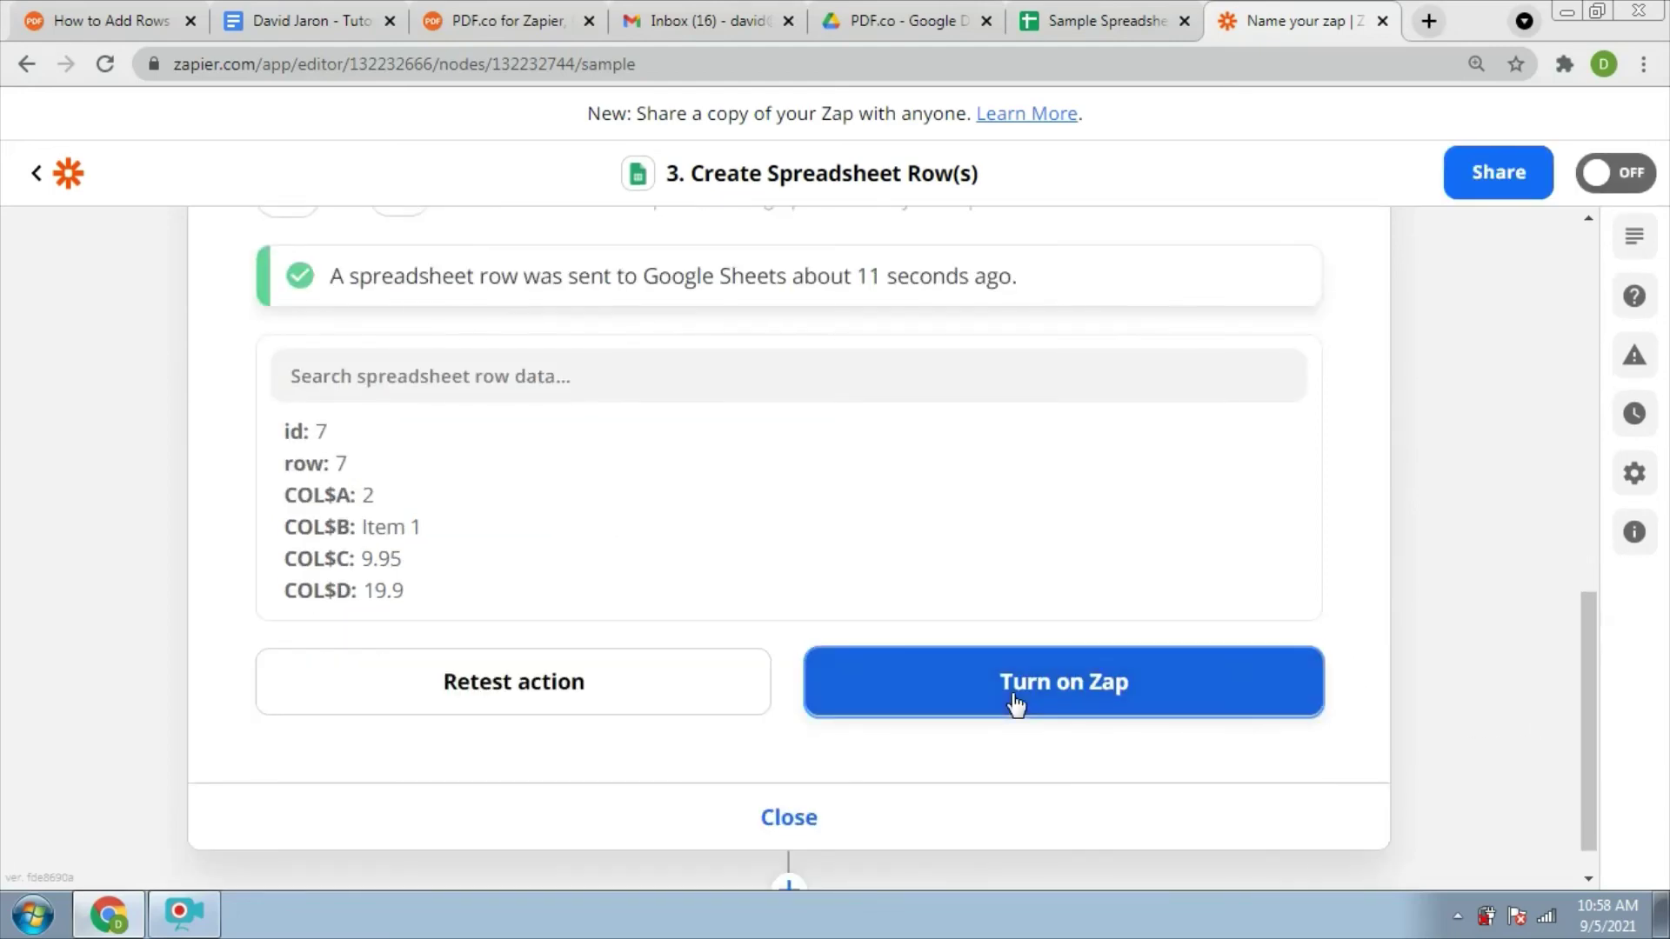